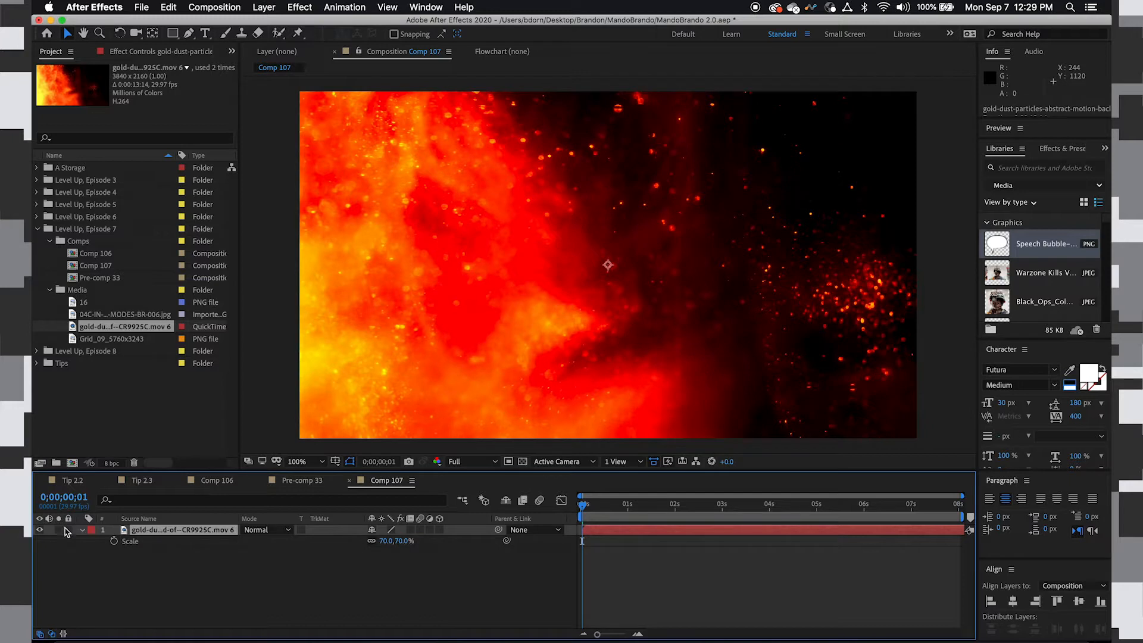
- Shift the gold-dust footage to the right within the composition frame so the bright flames fill more of it
left_click(82, 530)
left_click_drag(619, 351, 714, 359)
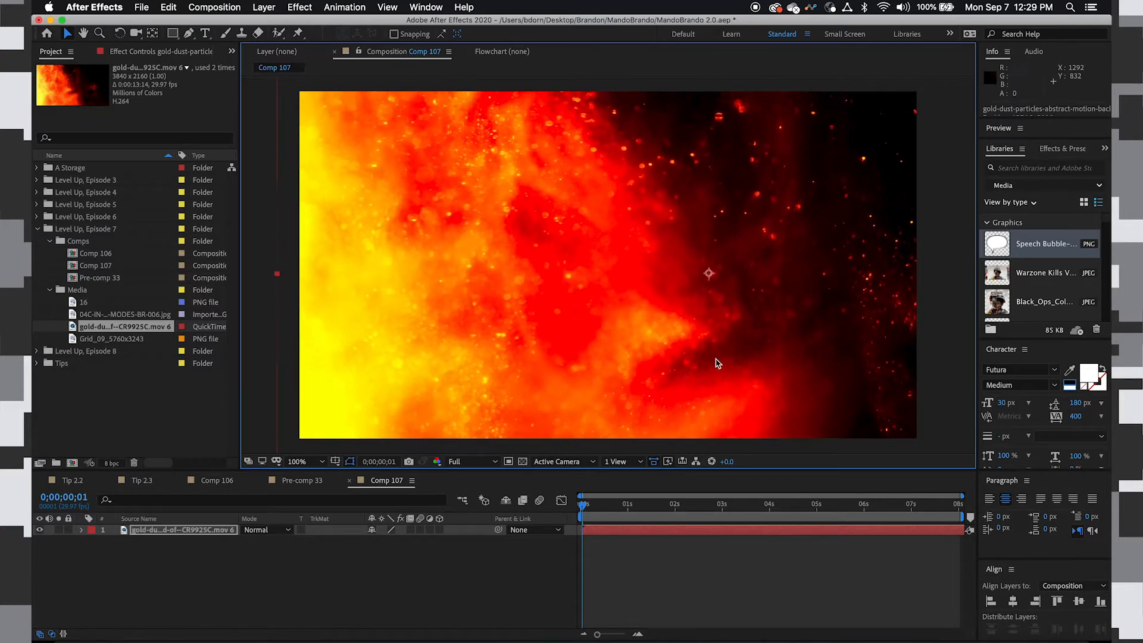
left_click(244, 579)
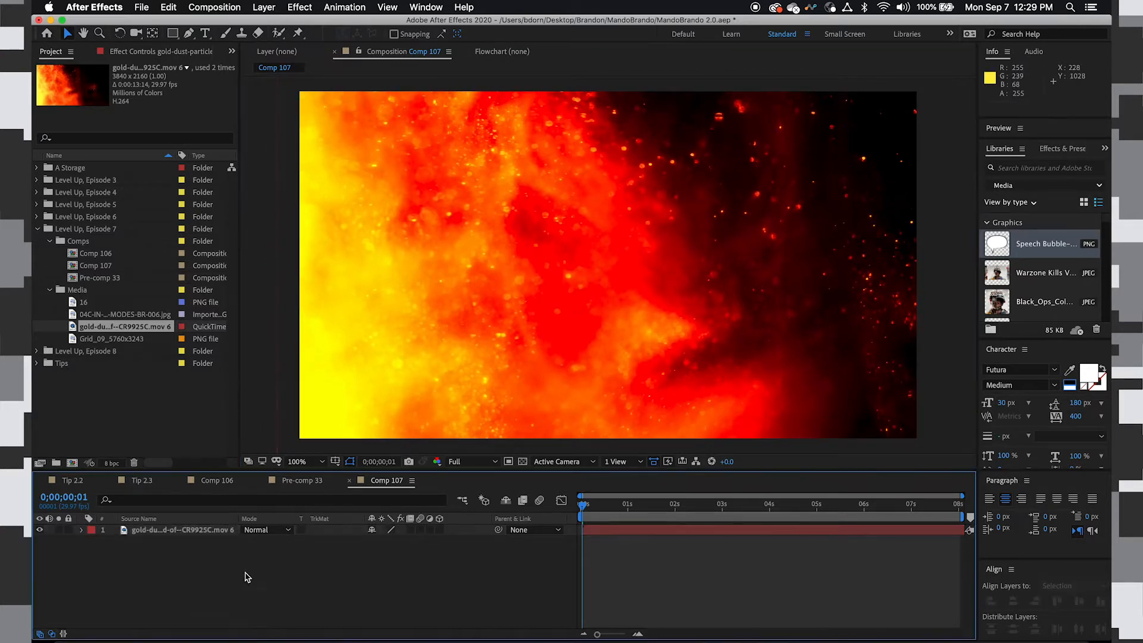
- Add the camouflage image 16 above the gold-dust footage in Comp 107 and set its opacity to 10%
left_click(84, 303)
left_click_drag(72, 303, 203, 531)
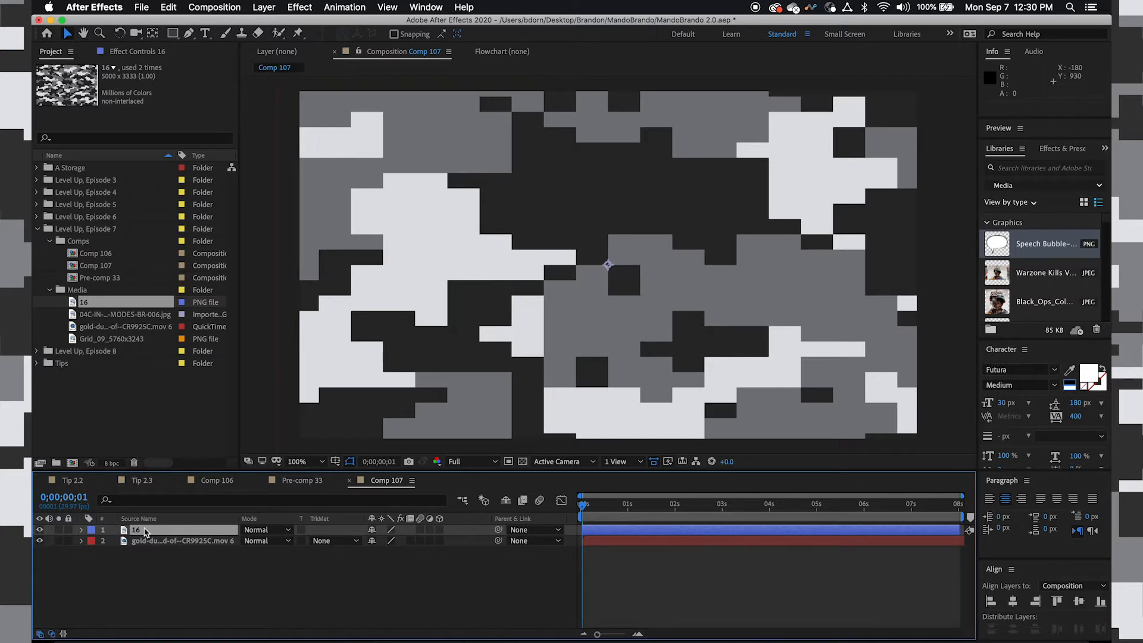
key("t")
left_click(379, 540)
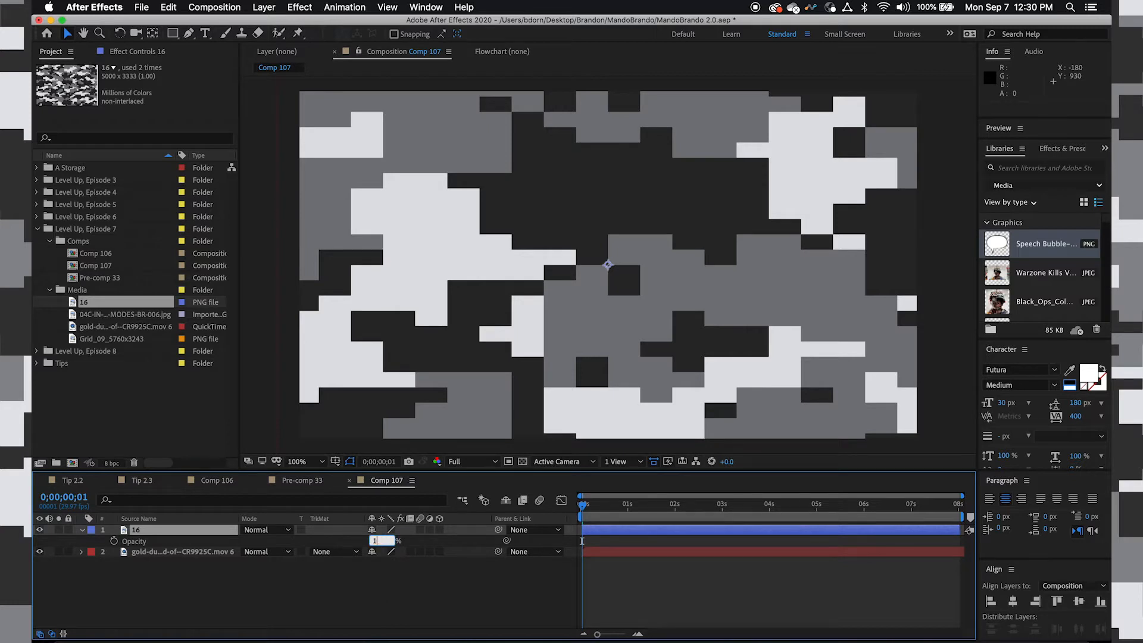
key("Return")
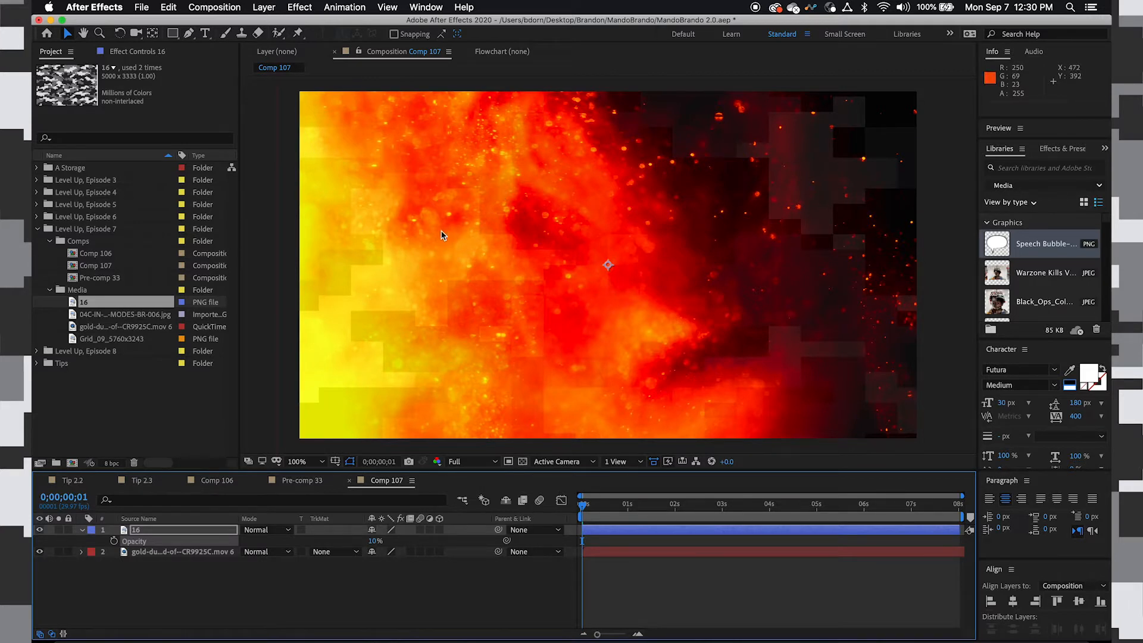
left_click(82, 530)
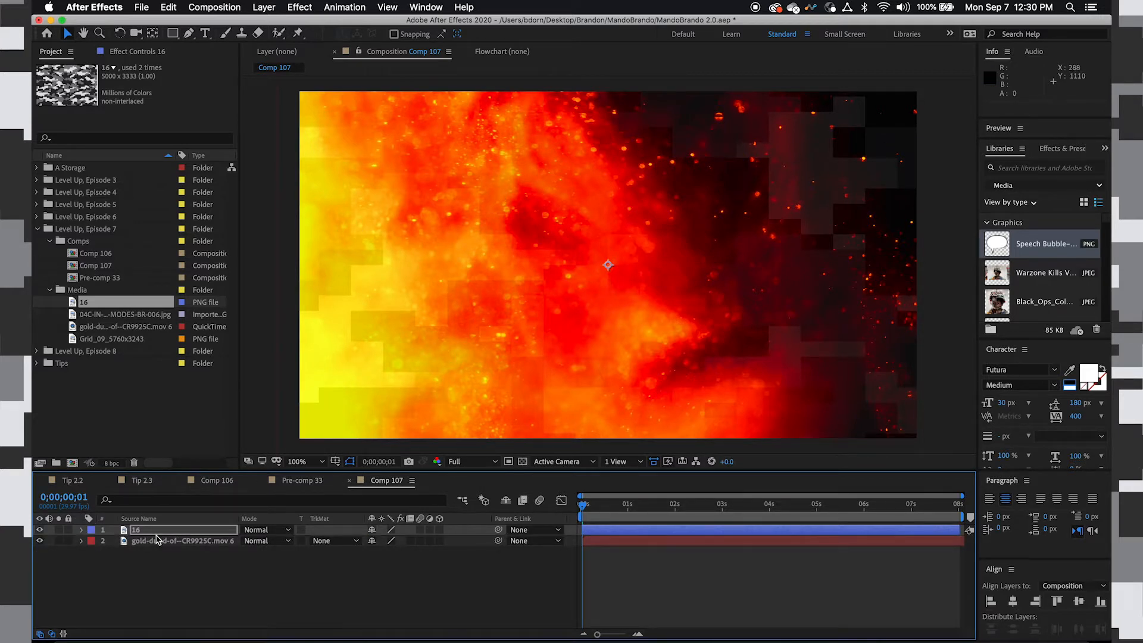
left_click(162, 577)
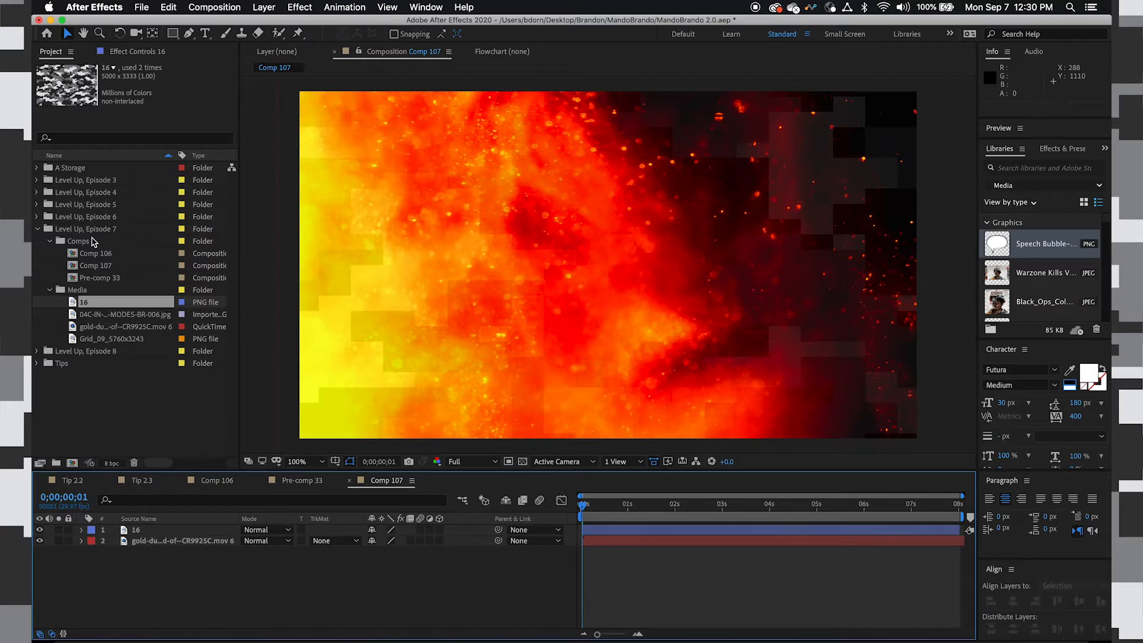
- Add Grid_09_5760x3243 as the topmost layer of Comp 107 and scale it down to 40%
left_click(110, 339)
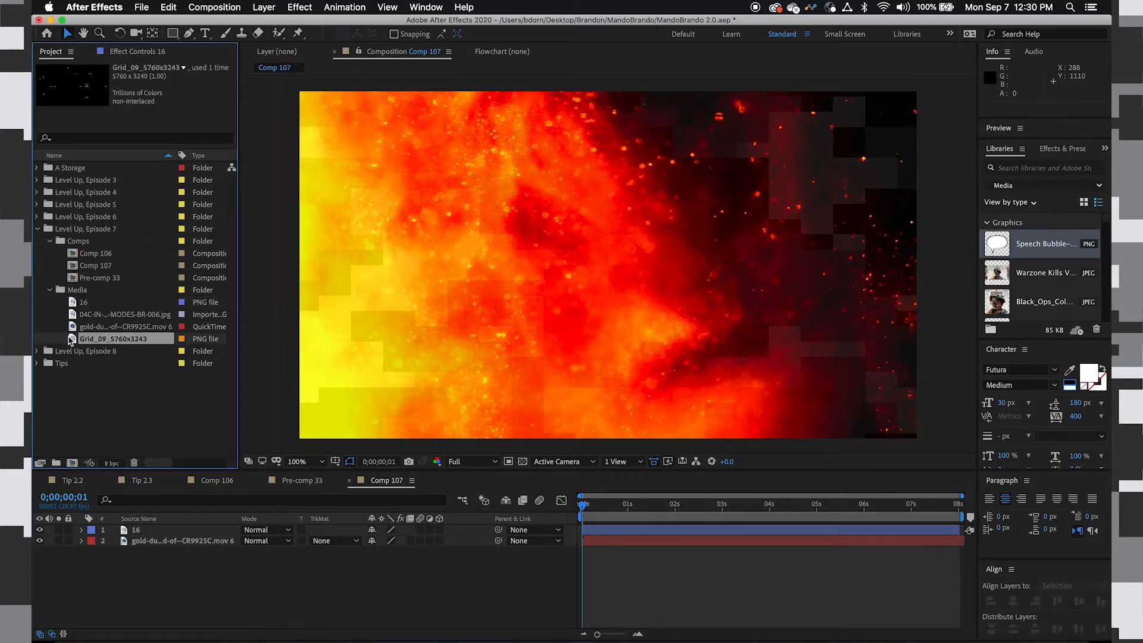
left_click_drag(71, 341, 173, 532)
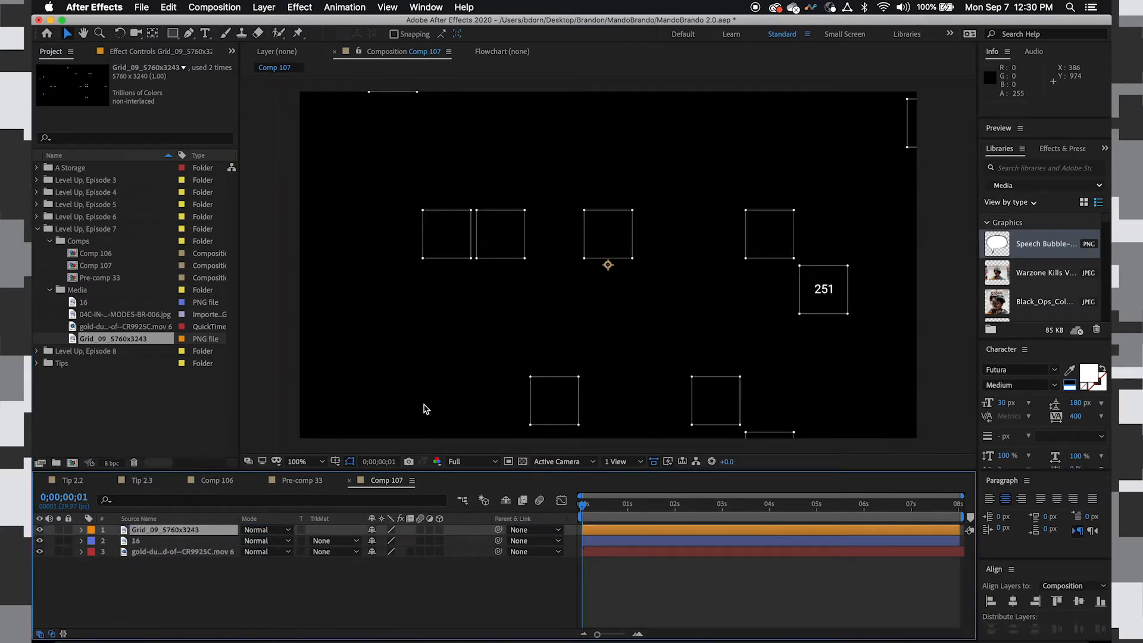
key("s")
left_click(390, 541)
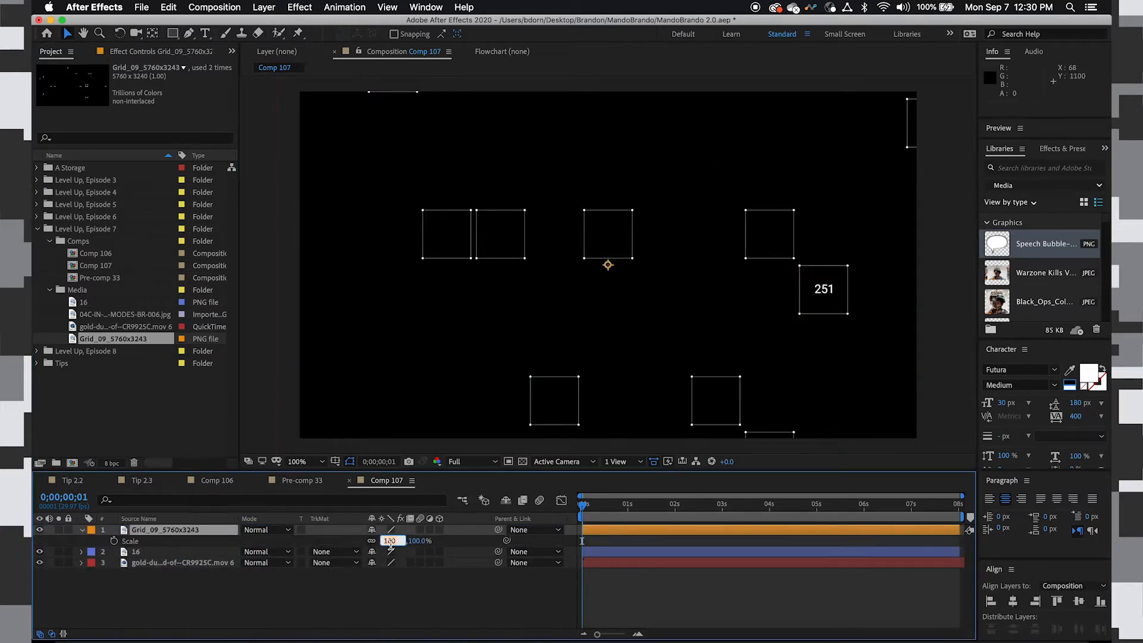
key("shift+Down")
key("shift+Down")
key("shift+Down")
key("shift+Down")
key("shift+Down")
key("shift+Down")
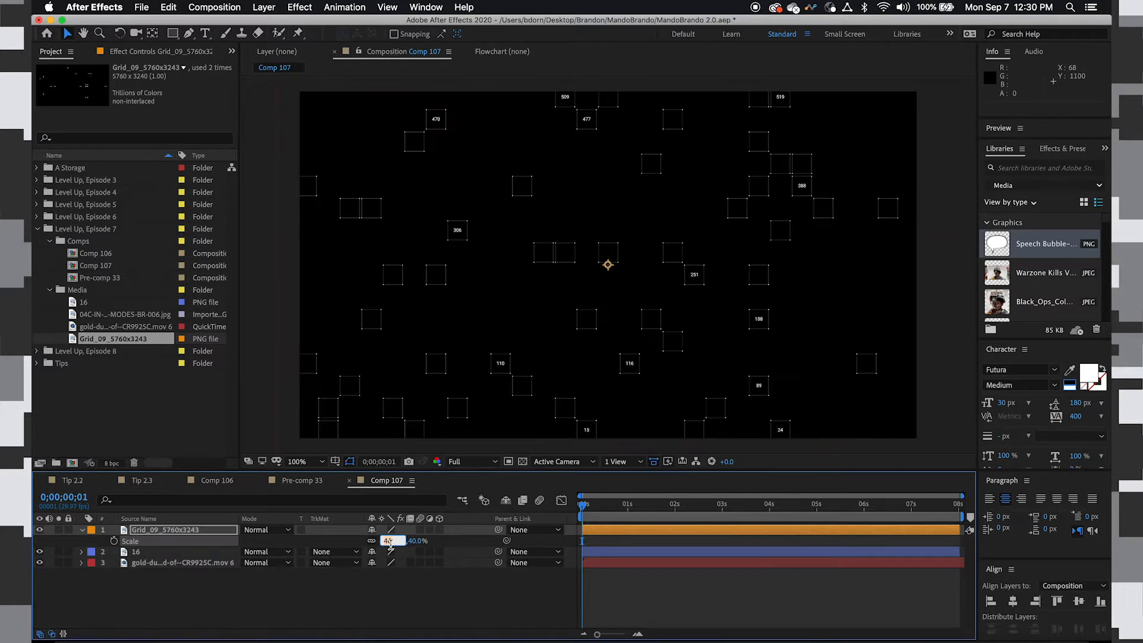
left_click(82, 531)
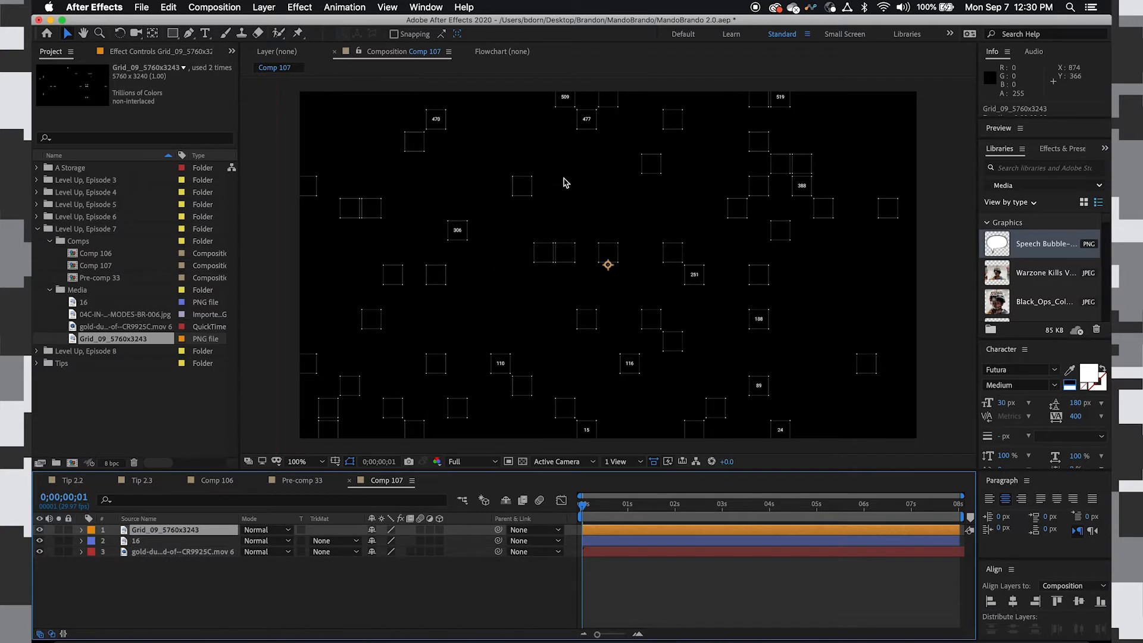
- Apply a Linear Color Key effect to the grid layer and sample its black background as the key color
left_click(299, 8)
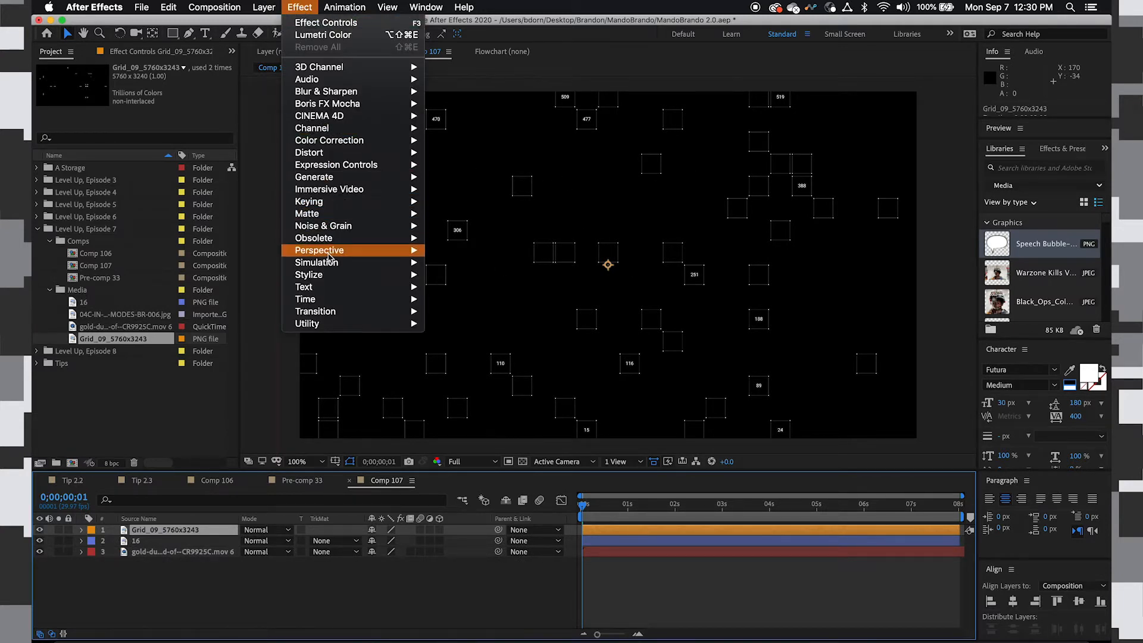
mouse_move(327, 206)
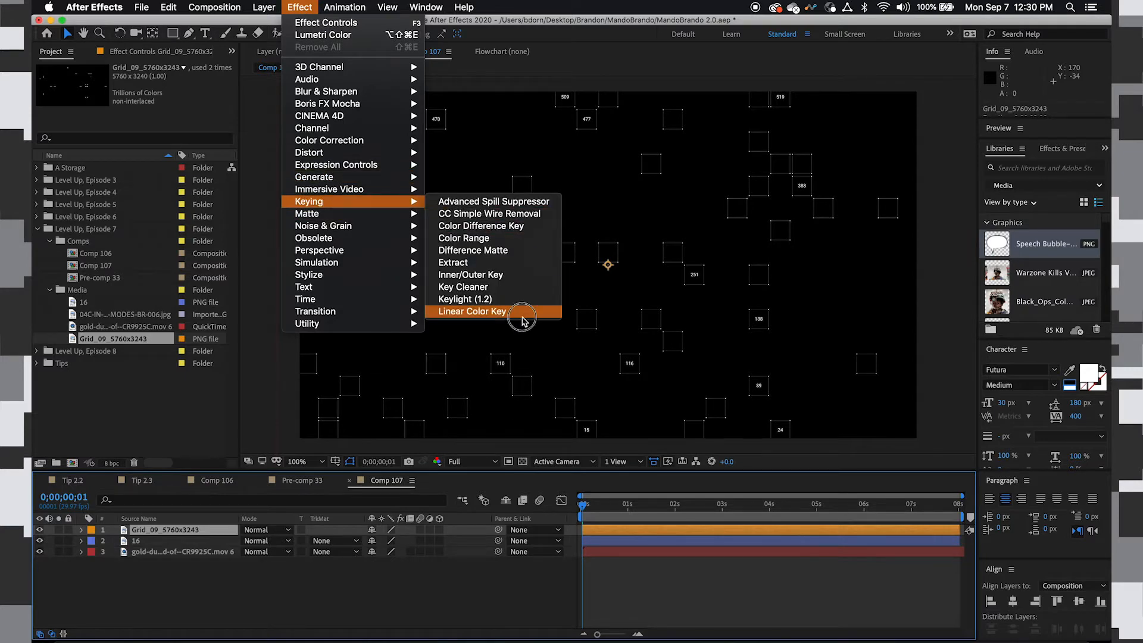
left_click(523, 316)
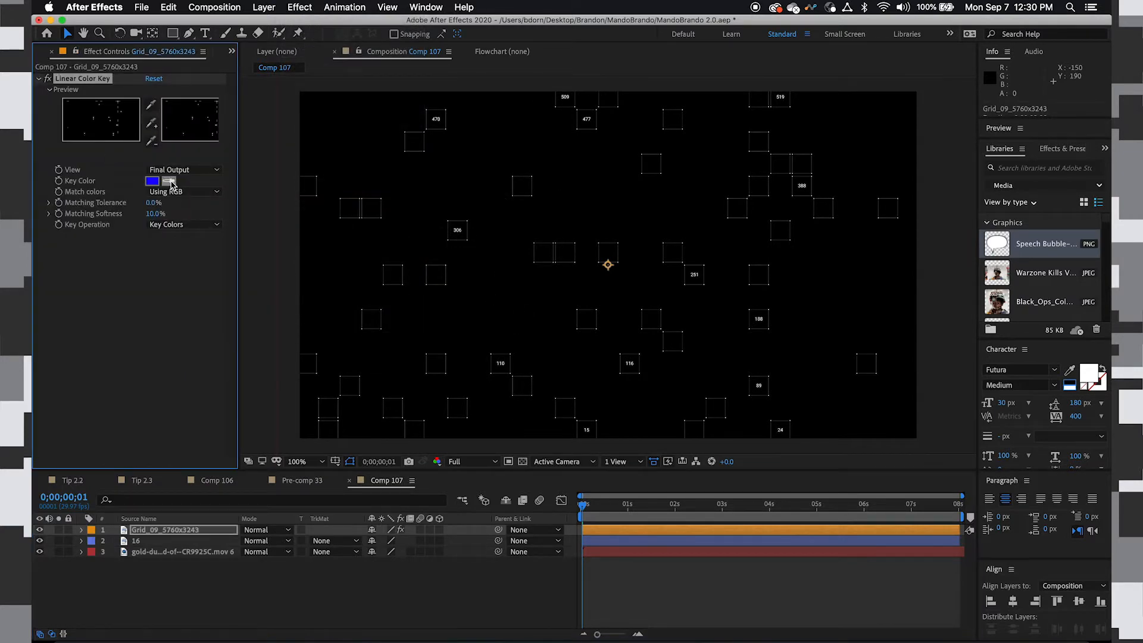
left_click(363, 156)
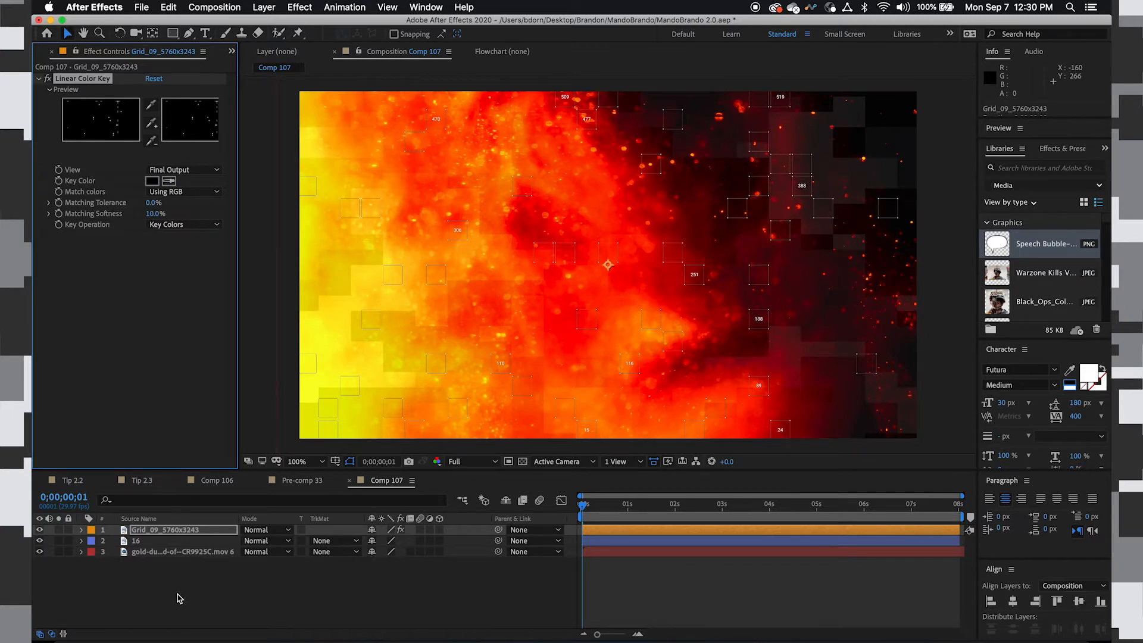
- Apply a Change to Color effect to the grid layer with red as the target color
left_click(206, 531)
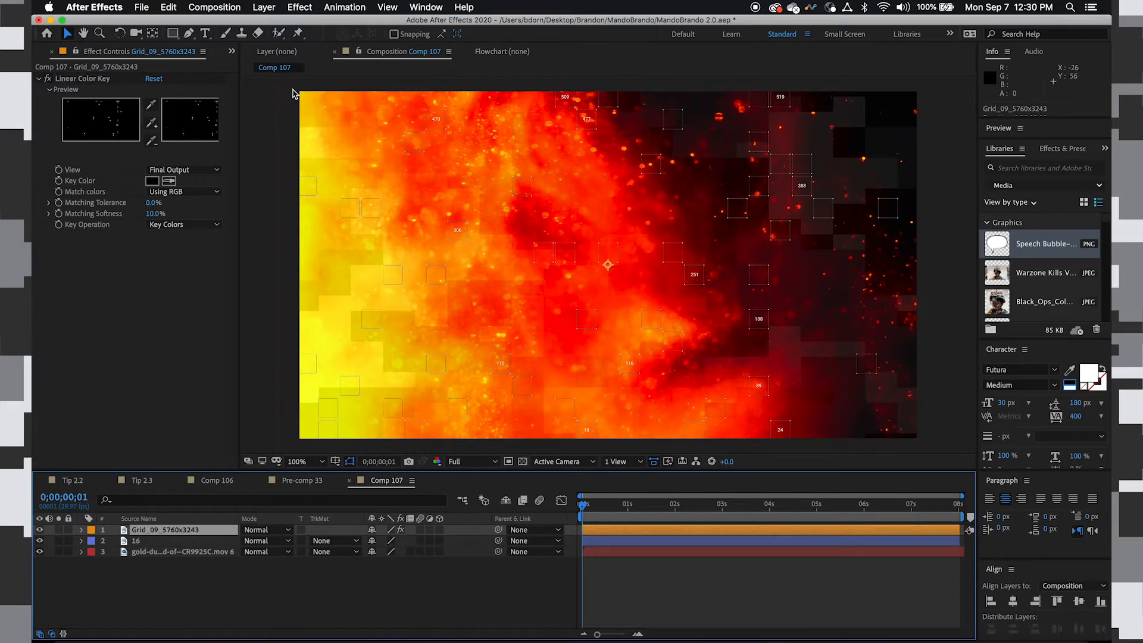
left_click(300, 8)
mouse_move(353, 143)
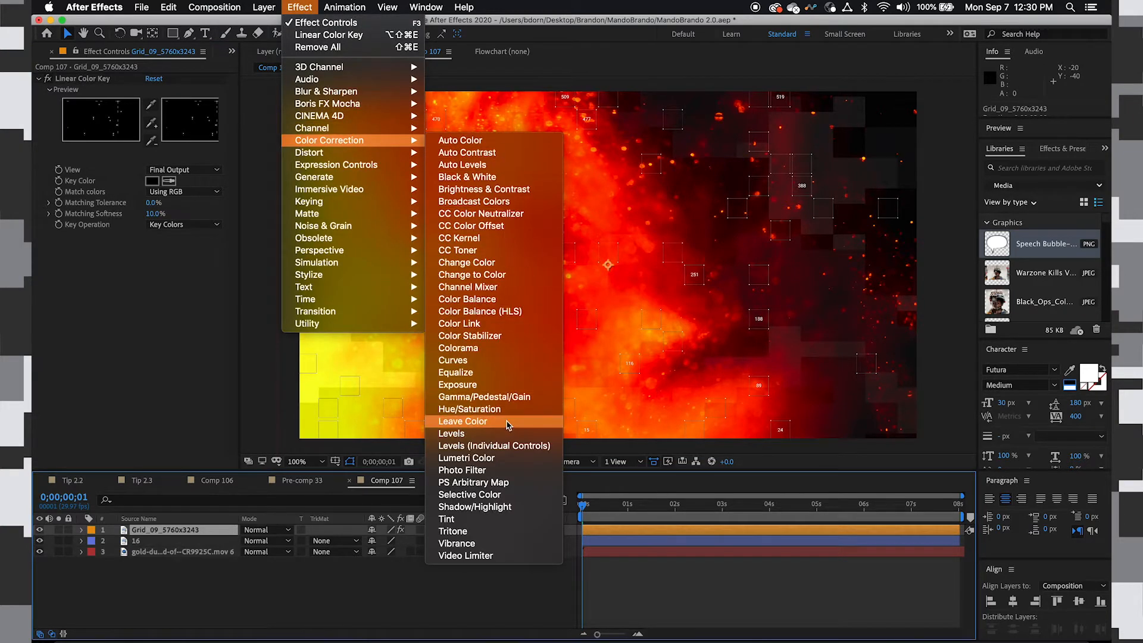
left_click(495, 276)
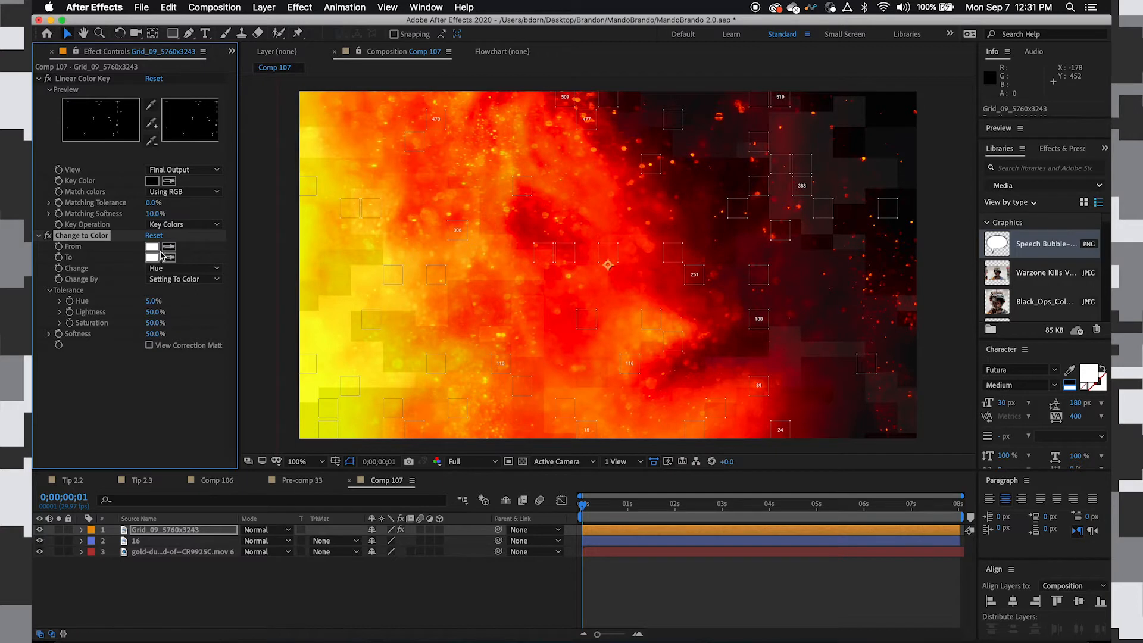
left_click(153, 257)
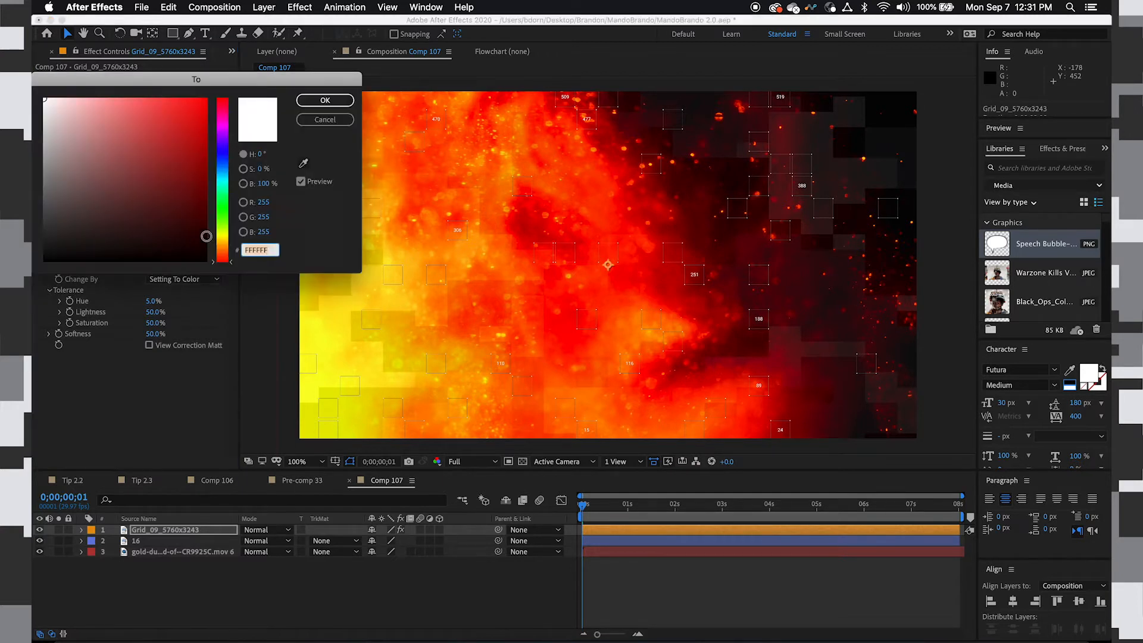
left_click(198, 130)
left_click(207, 132)
left_click(325, 100)
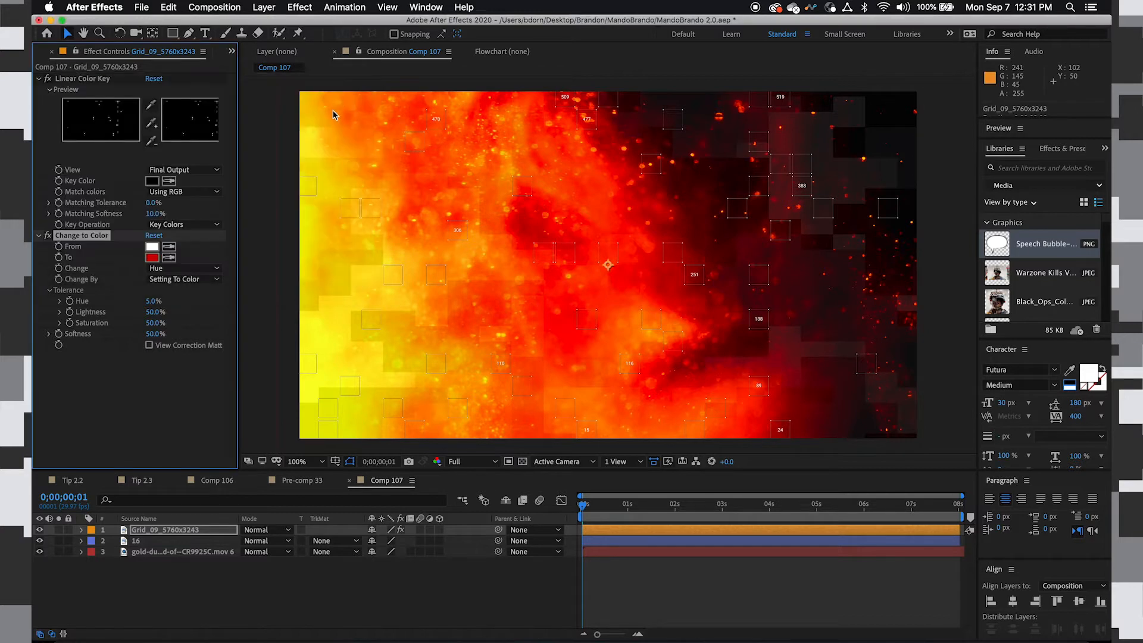
- Make Change to Color affect Hue, Lightness & Saturation, with a hue tolerance of 100%
left_click(176, 270)
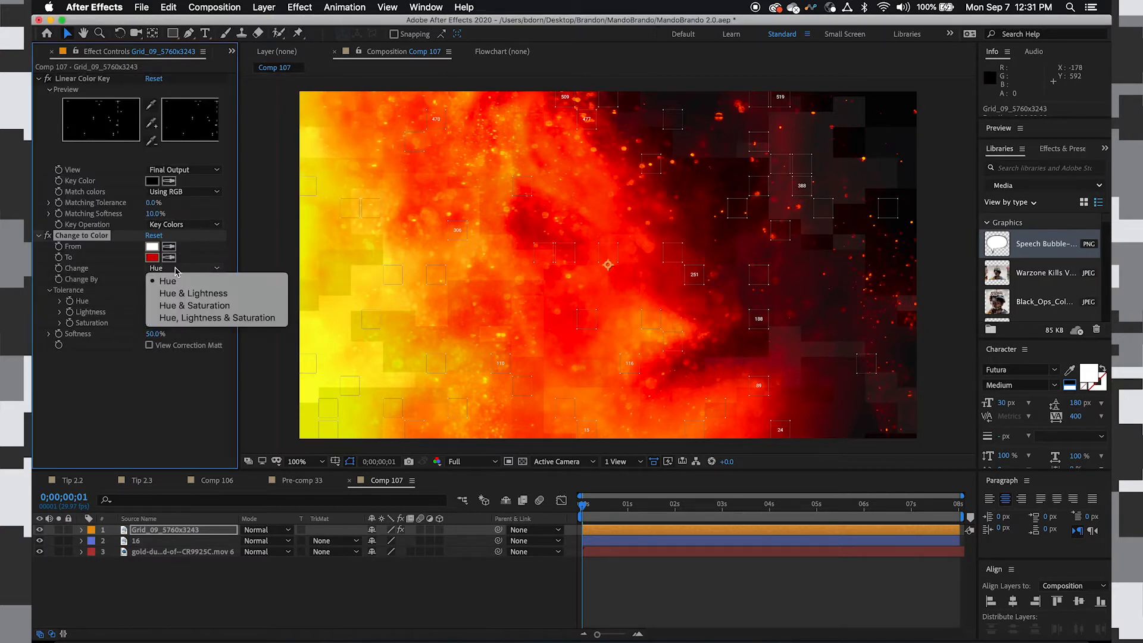
left_click(214, 320)
left_click_drag(157, 308, 580, 308)
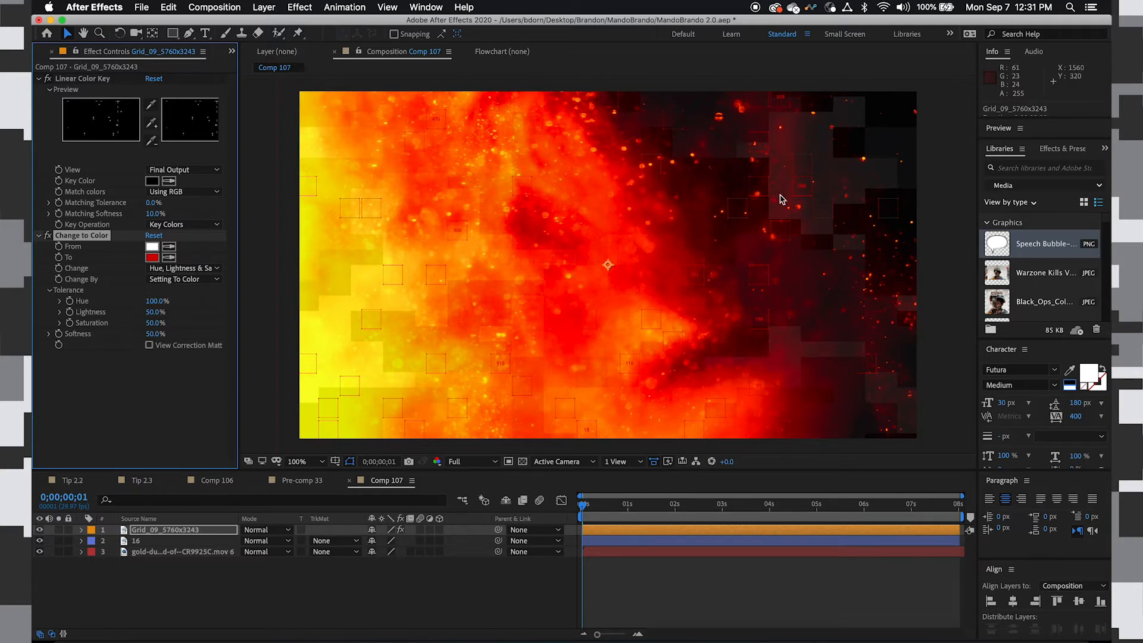
- Set the grid layer's opacity to 40%
left_click(170, 534)
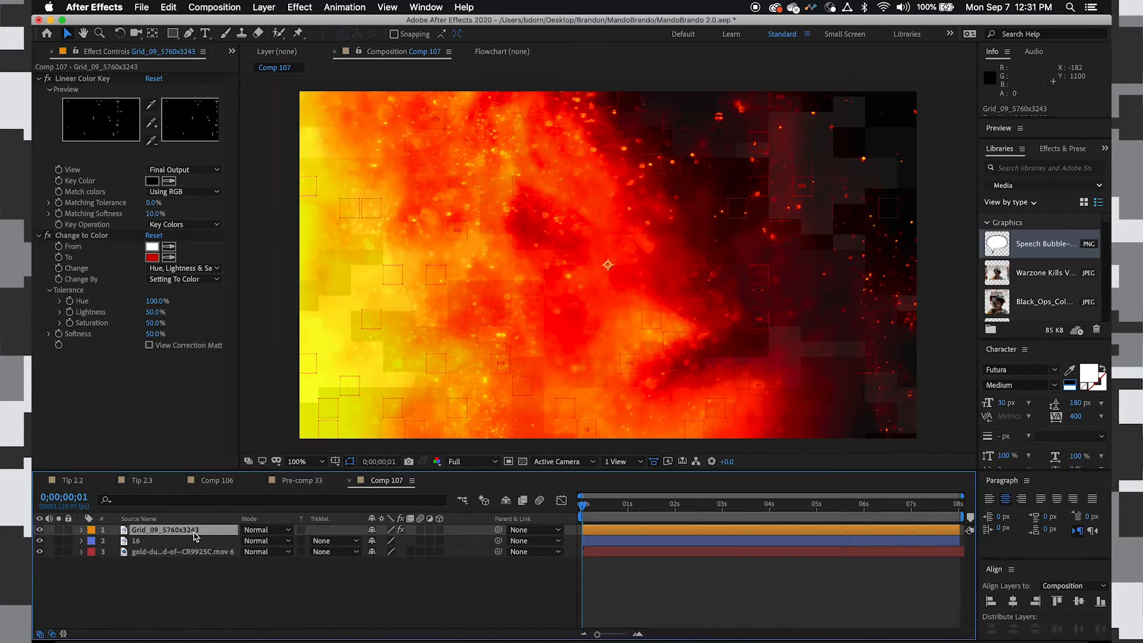
key("t")
left_click(375, 541)
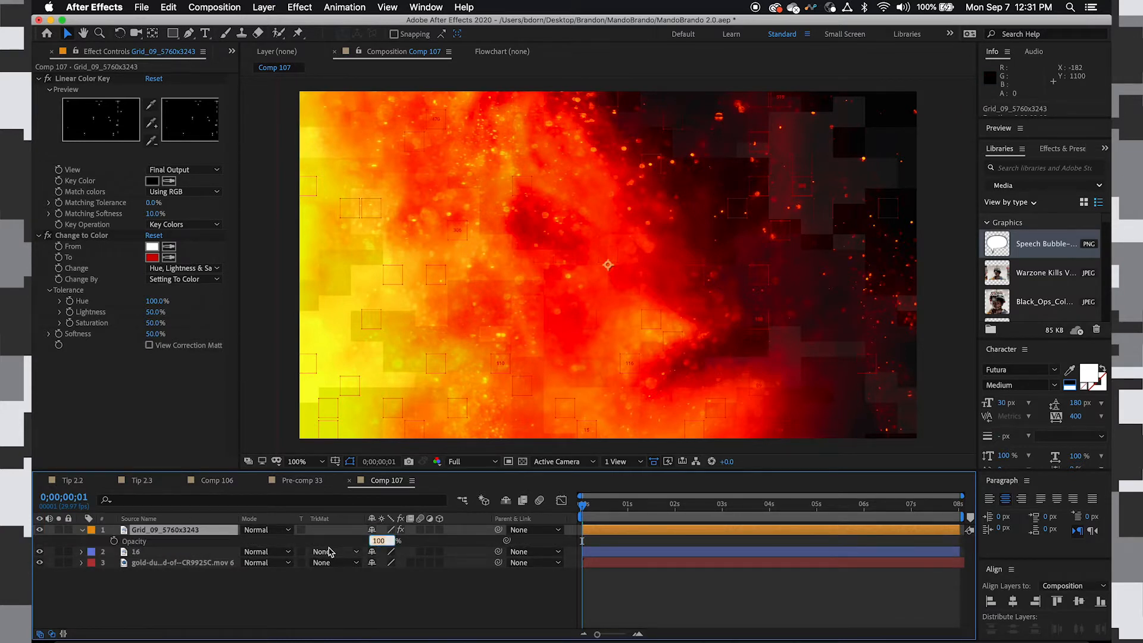
type("90")
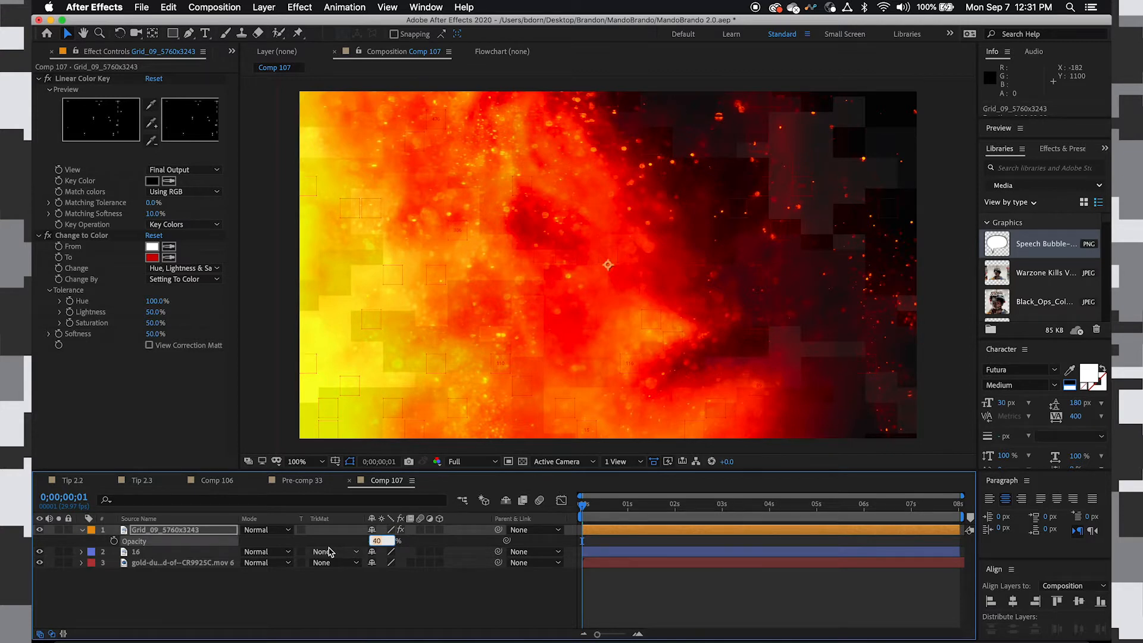
key("Return")
left_click(81, 530)
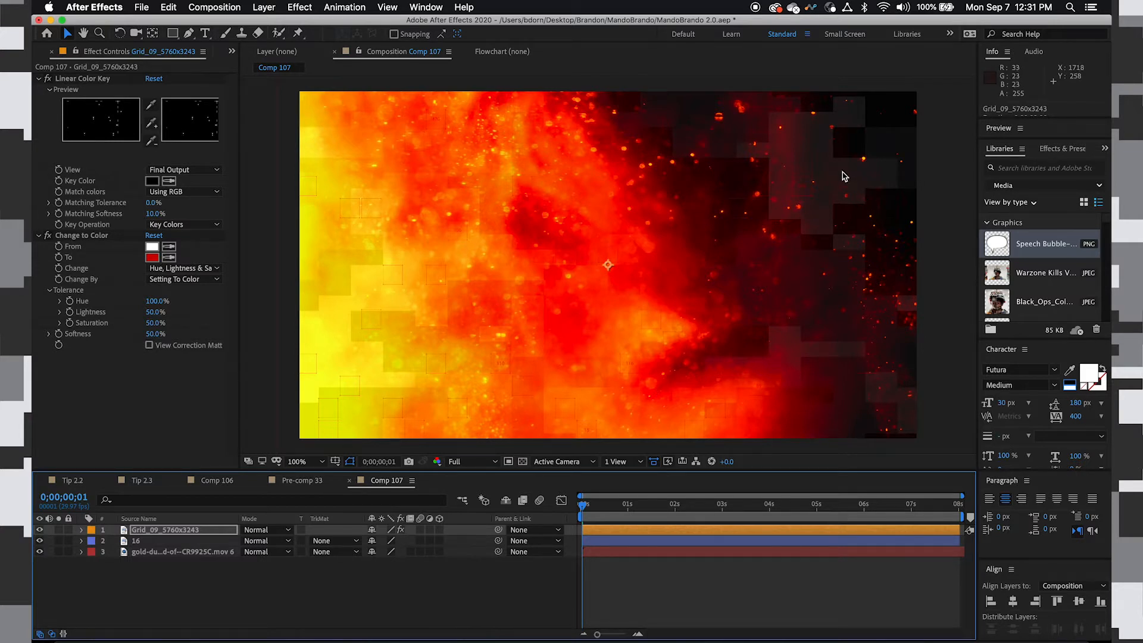
left_click(200, 570)
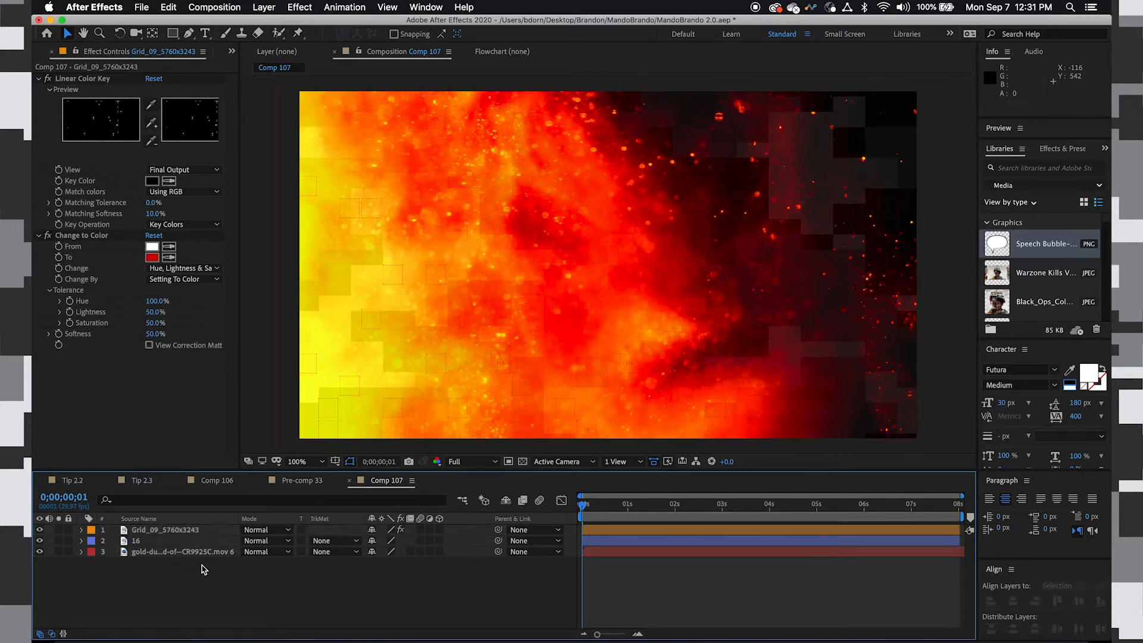
- Create a text layer reading "Livestream" near the center of the composition
left_click(206, 33)
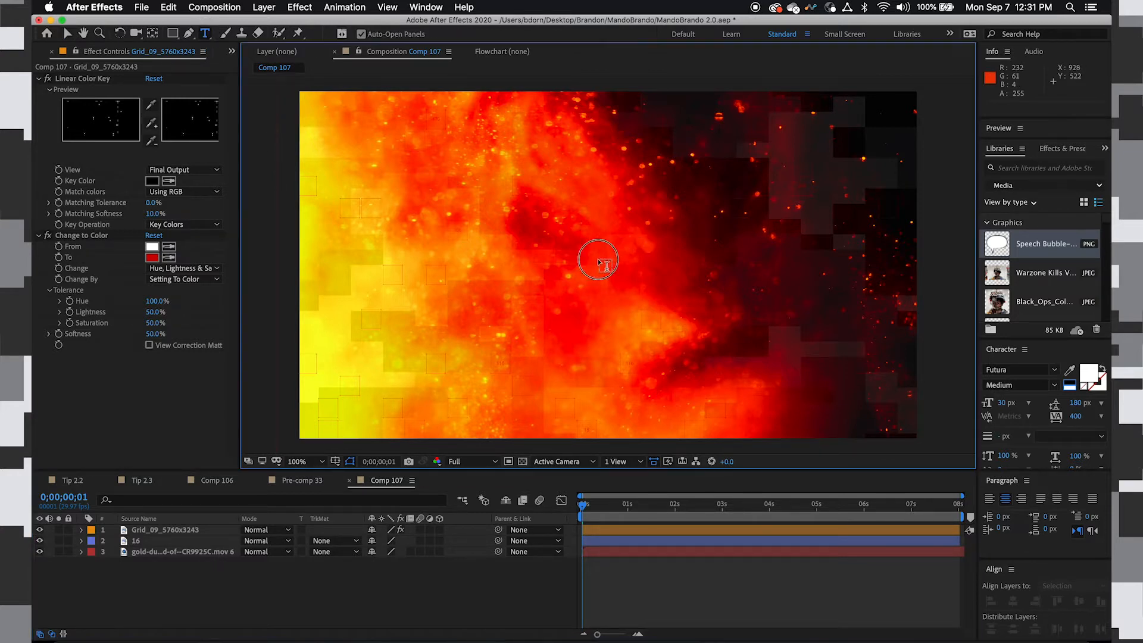
left_click(680, 363)
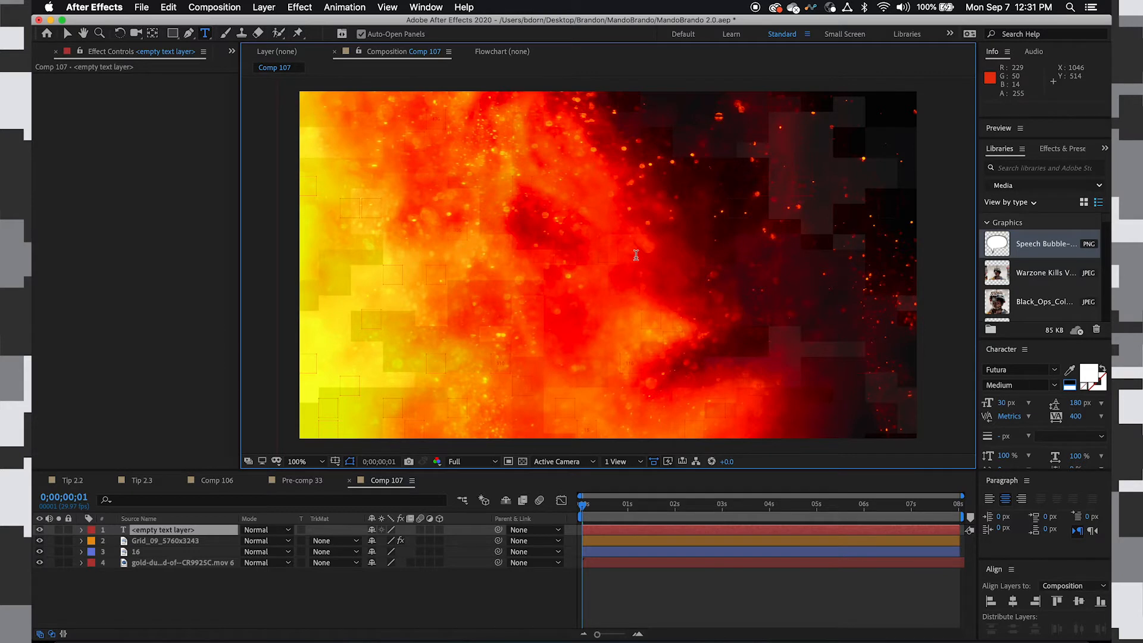
type("Livestrea")
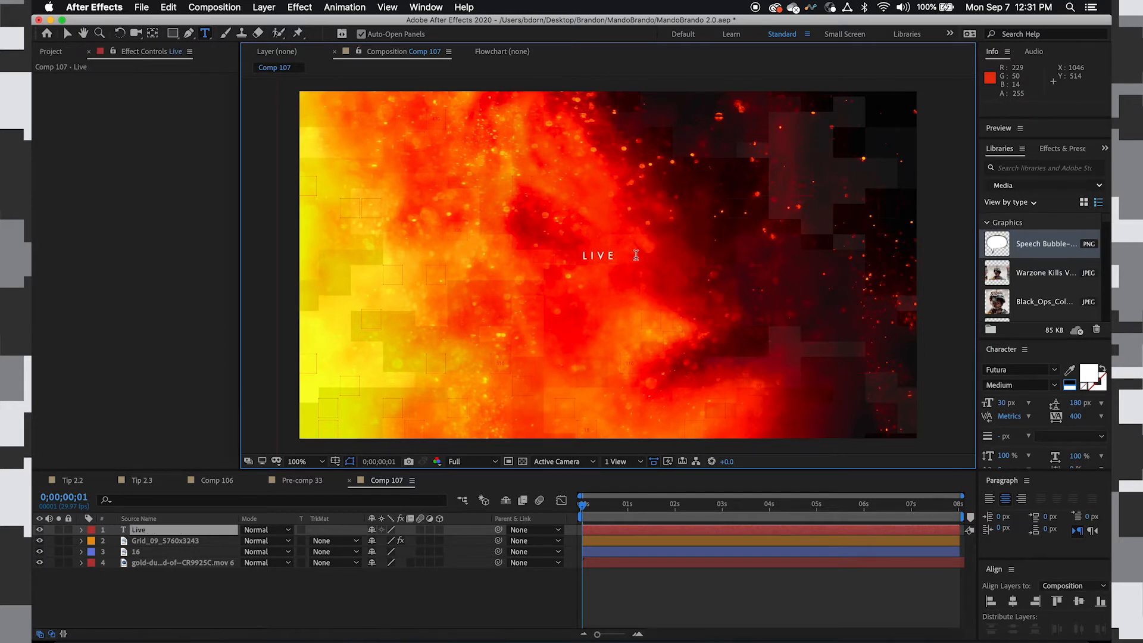
type("m")
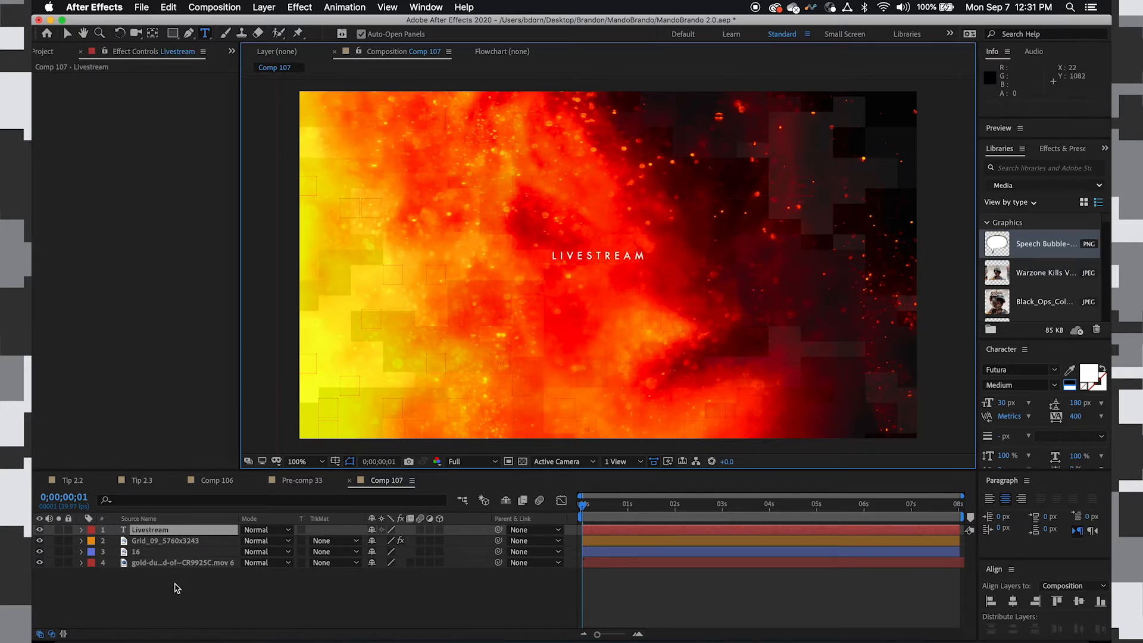
left_click(219, 606)
key("v")
- Change the font of the Livestream text layer to Doctor Glitch
left_click(192, 533)
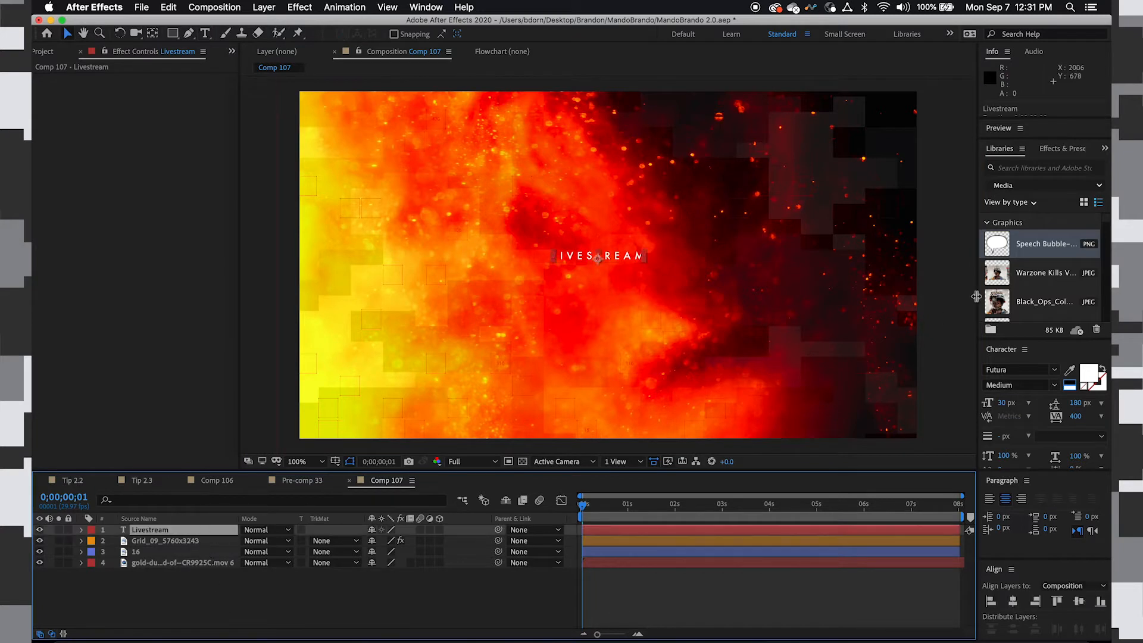
left_click(1012, 369)
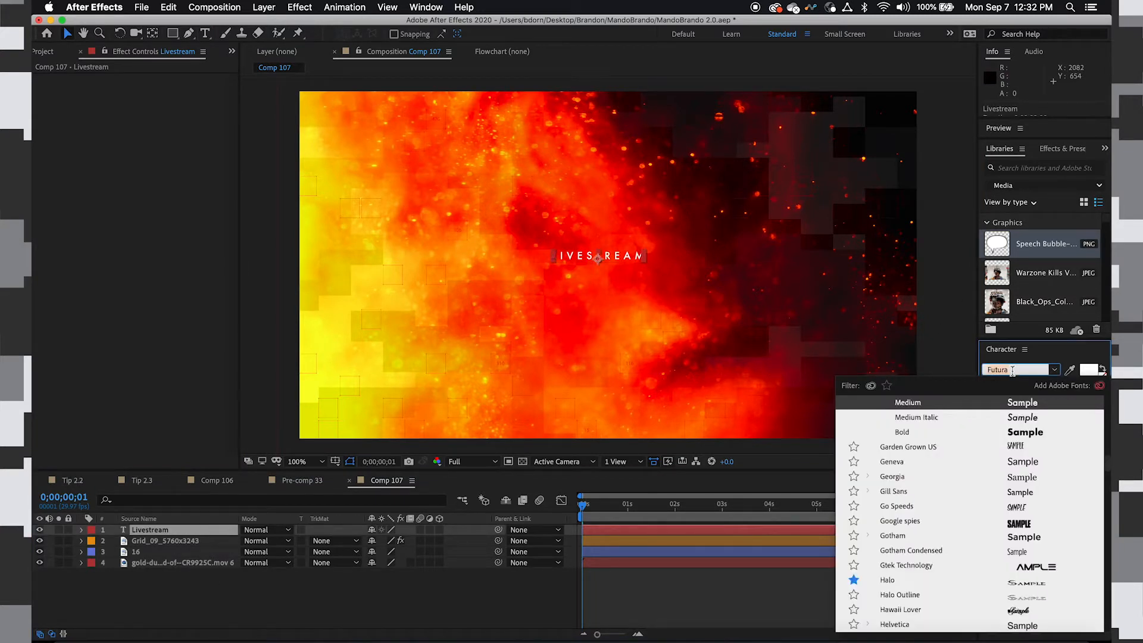
type("doctor")
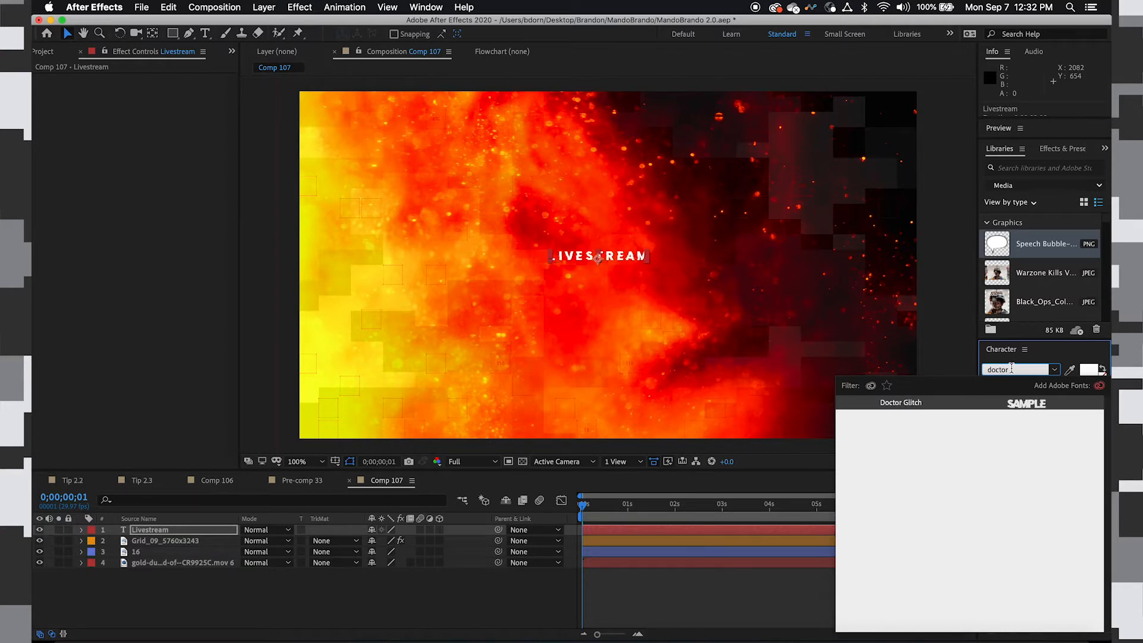
left_click(915, 404)
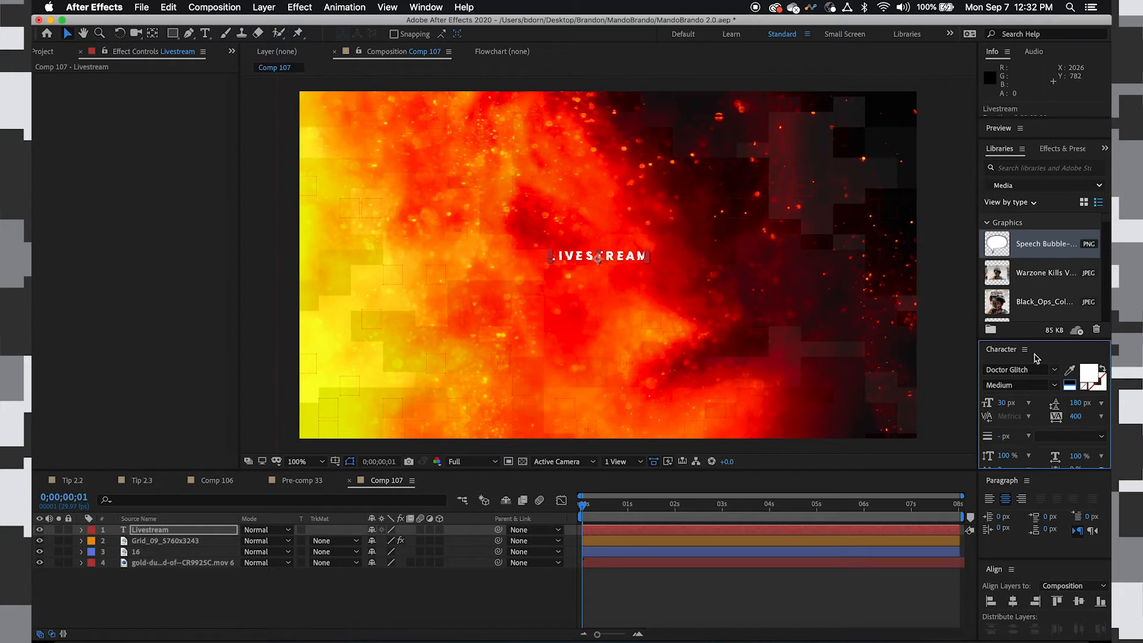
- Apply faux italic to the Livestream text and set its tracking to 100
left_click_drag(1040, 338, 1039, 293)
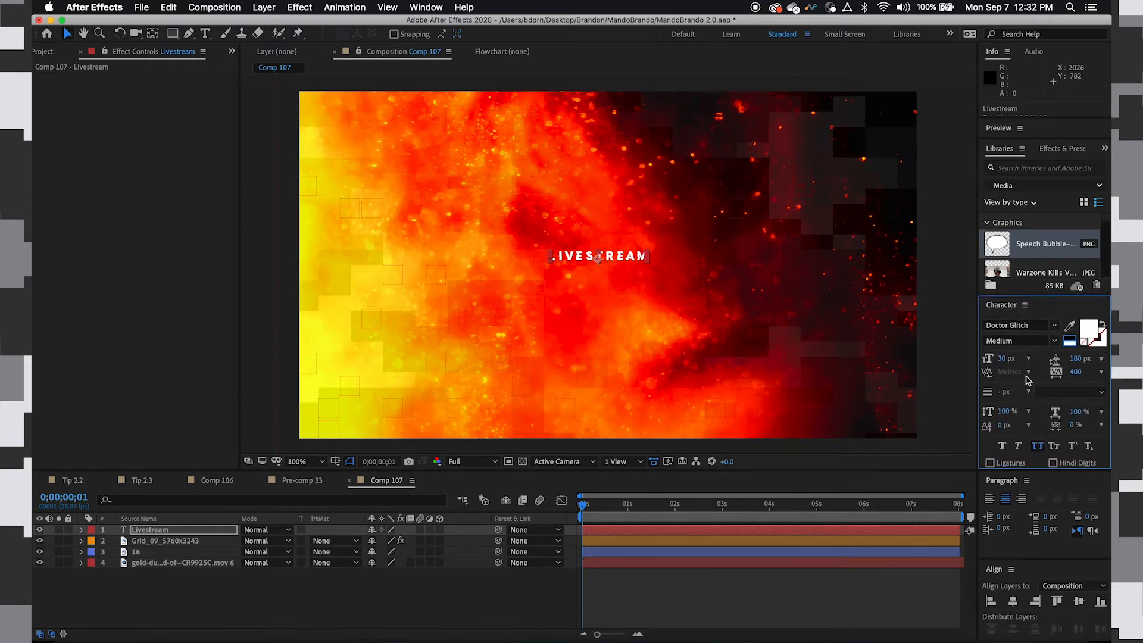
left_click(1019, 447)
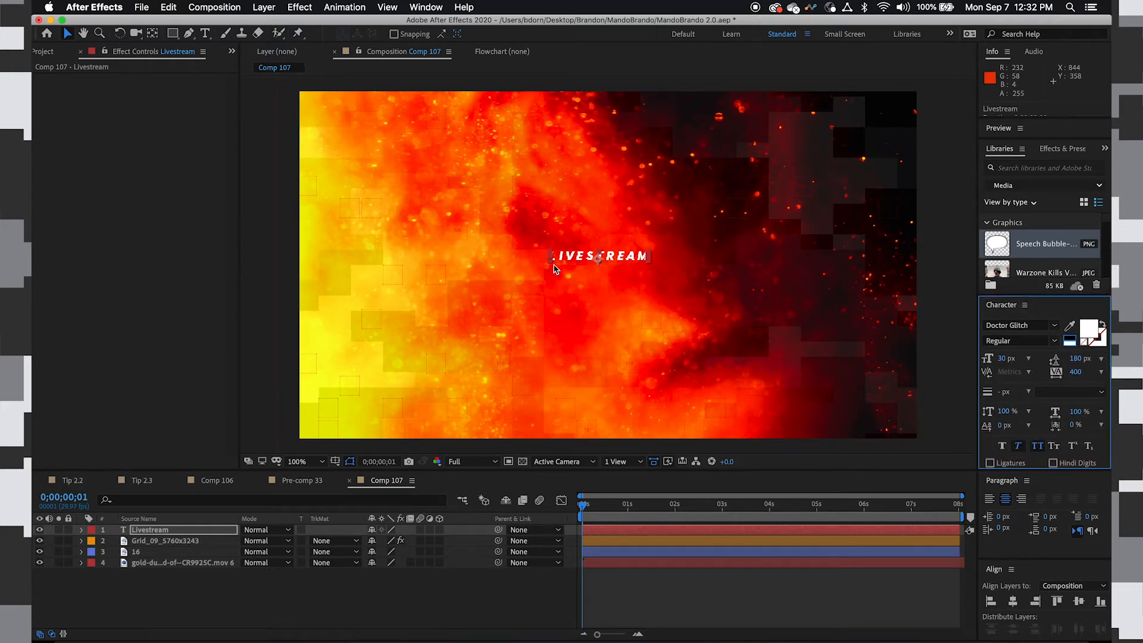
left_click(1076, 371)
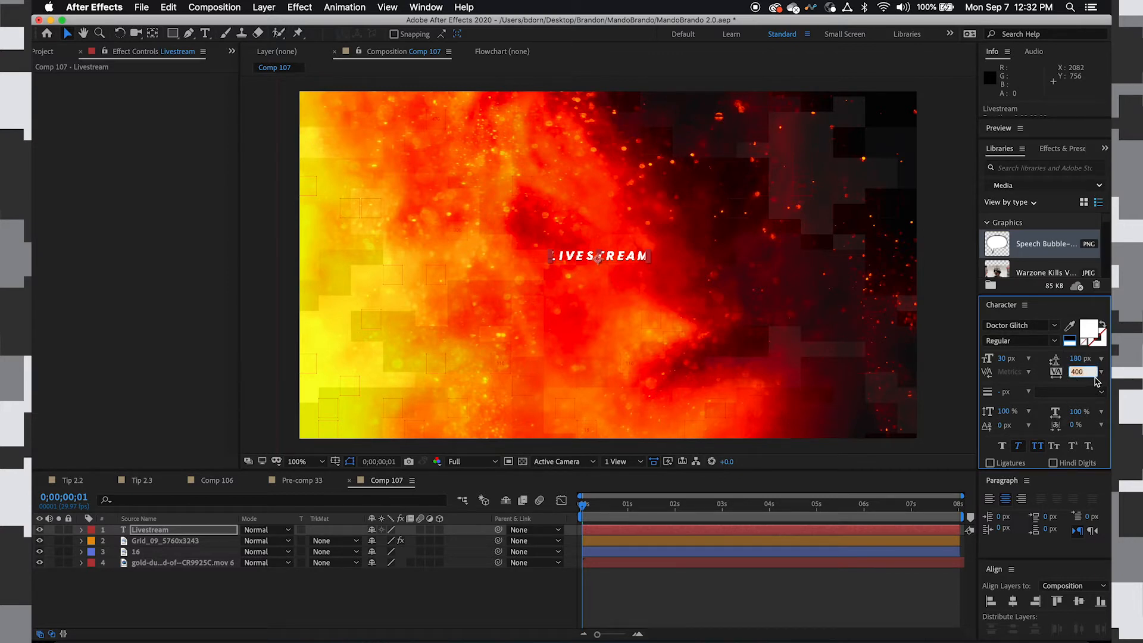
type("100")
key("Return")
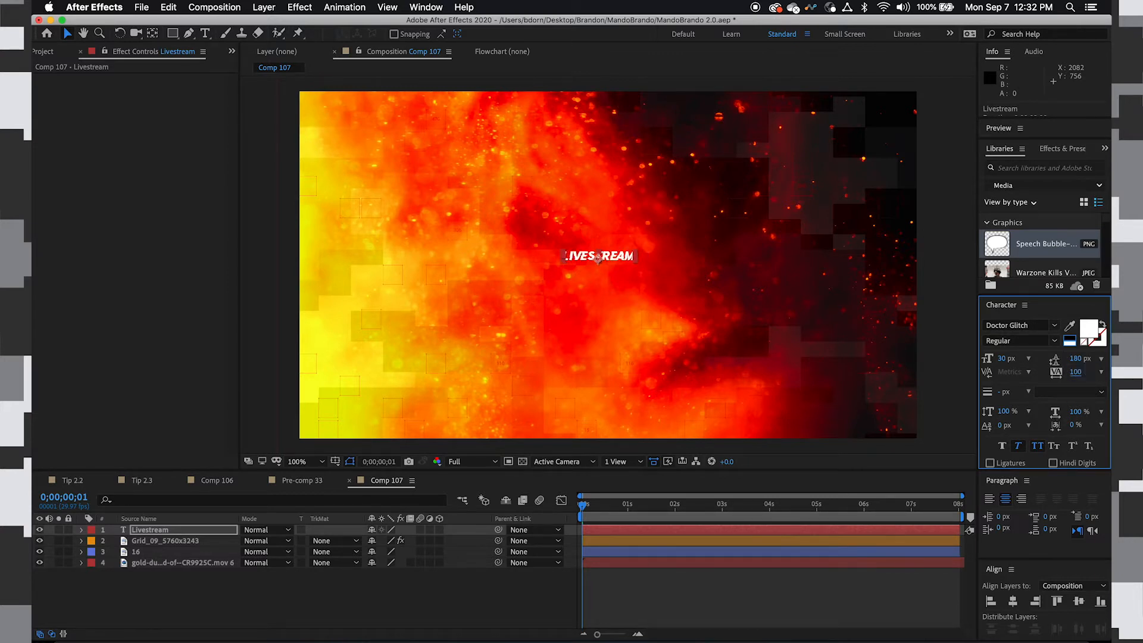
- Set the font size of the Livestream text to 100 px
left_click(1004, 359)
key("shift+Up")
key("shift+Up")
key("shift+Up")
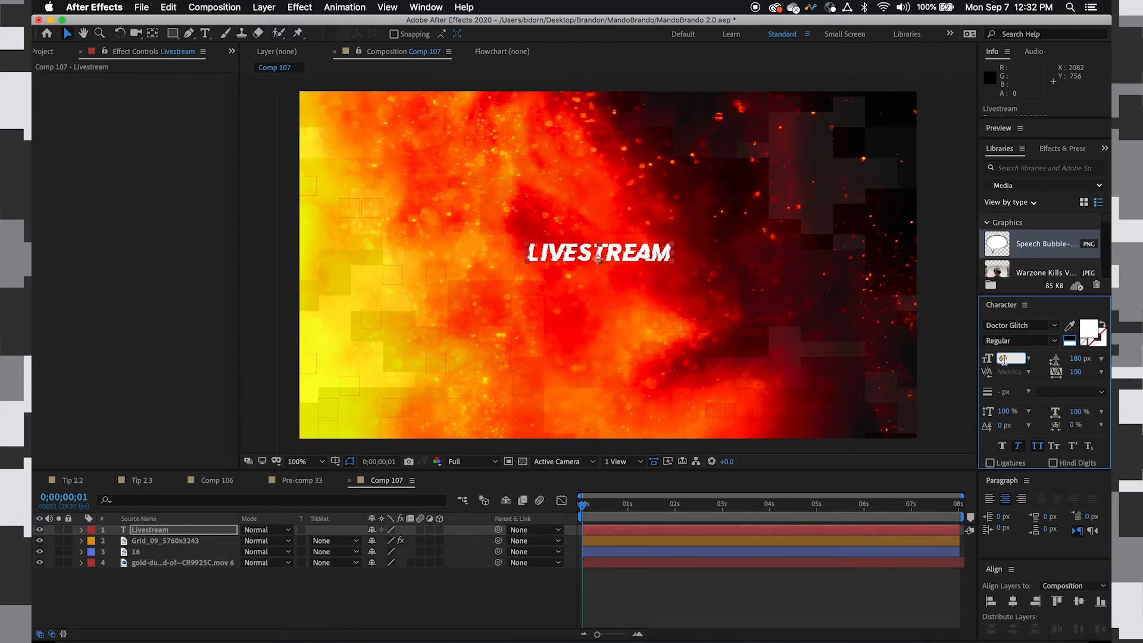
key("shift+Up")
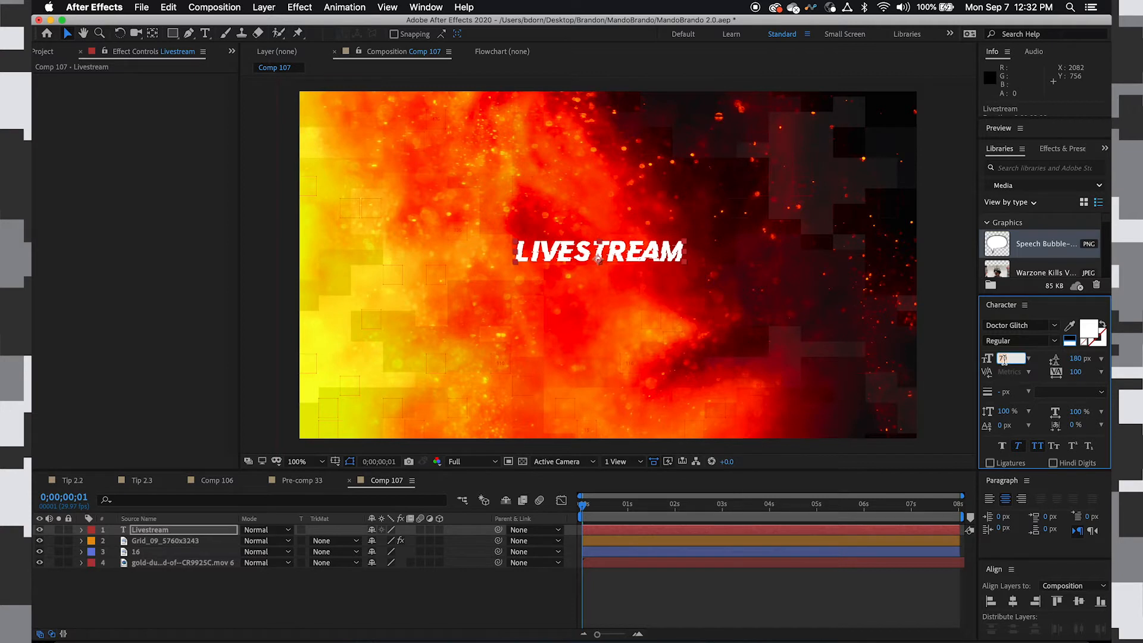
key("shift+Up")
key("shift+Up")
key("shift+Up")
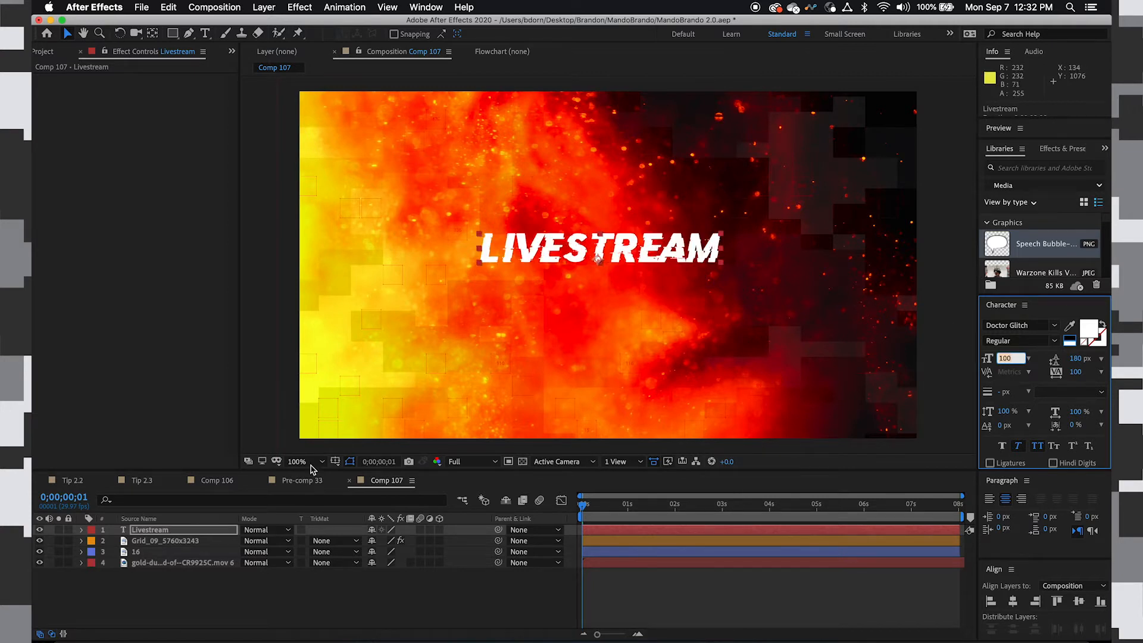
left_click(306, 576)
- Center the Livestream text layer horizontally and vertically in the composition
left_click(169, 530)
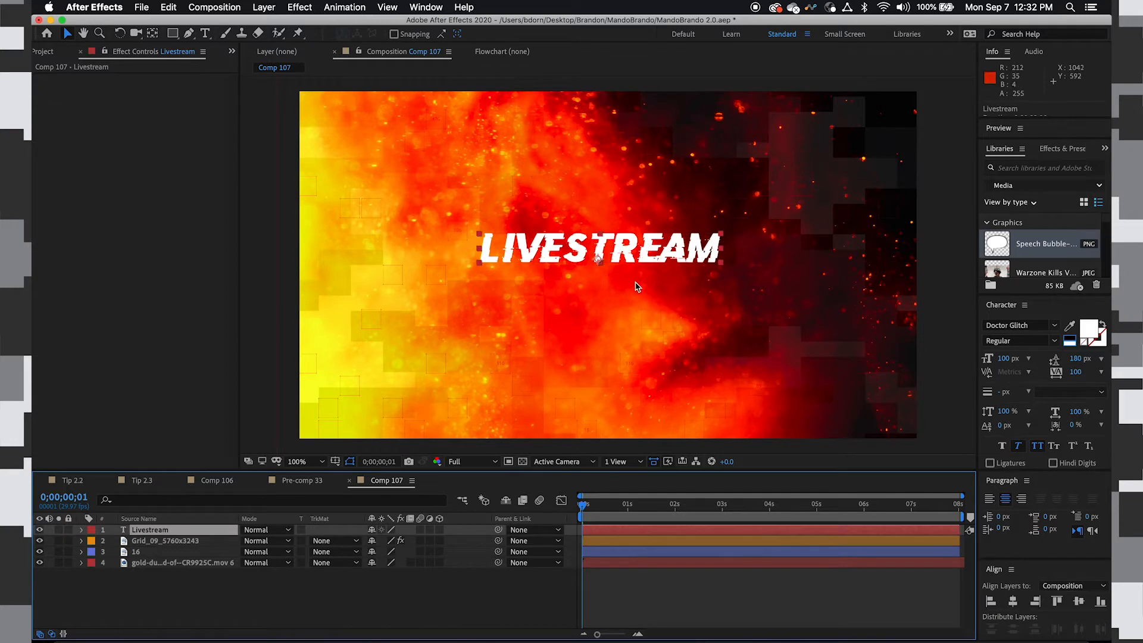
left_click(1012, 601)
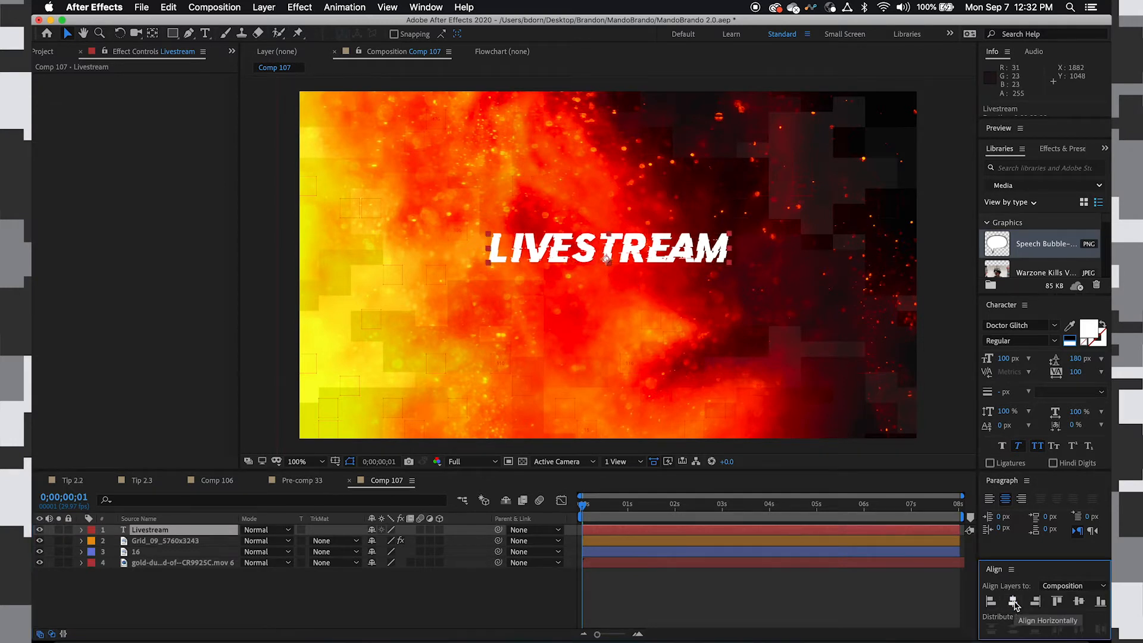
left_click(1079, 602)
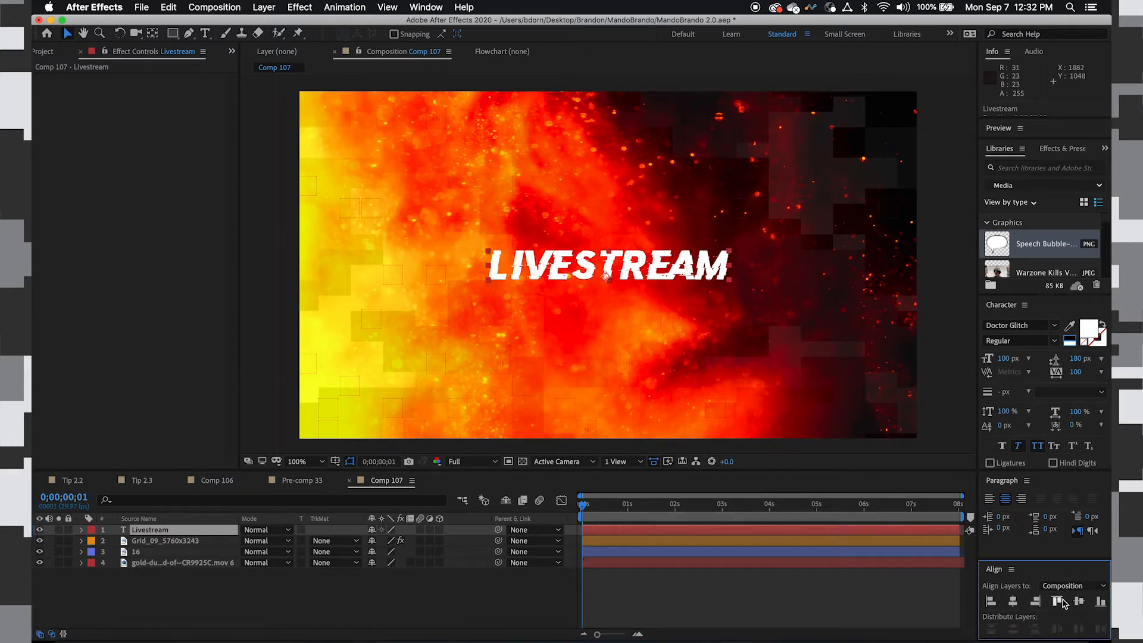
left_click(344, 596)
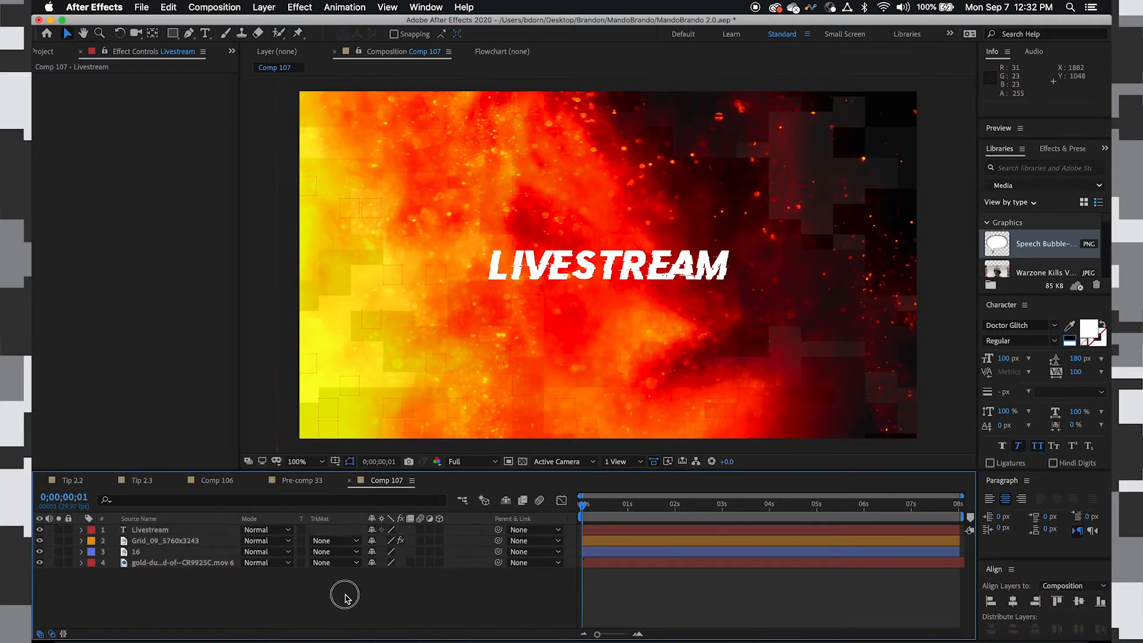
left_click(616, 271)
left_click(430, 594)
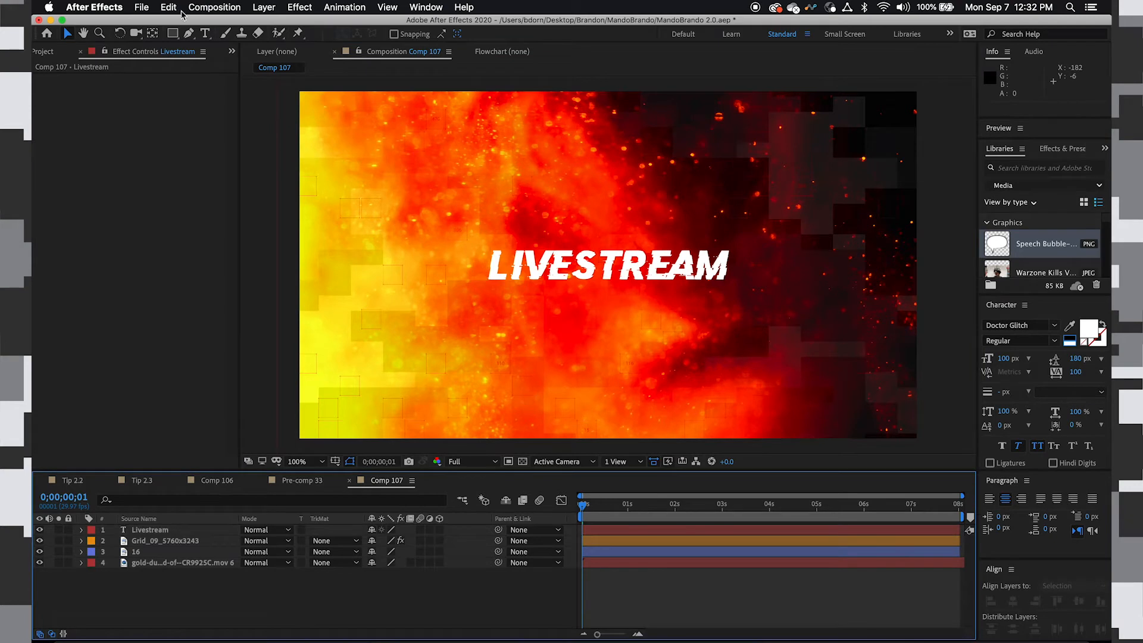
- Add a second text layer reading "starting soon" and place it directly beneath the Livestream title
left_click(206, 33)
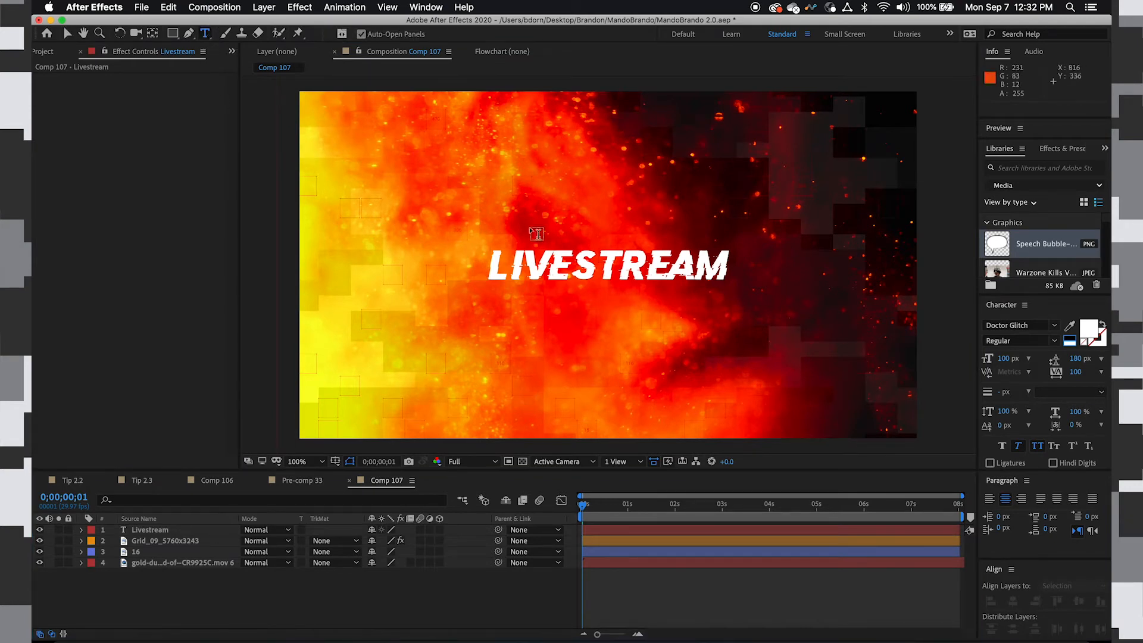
left_click(596, 304)
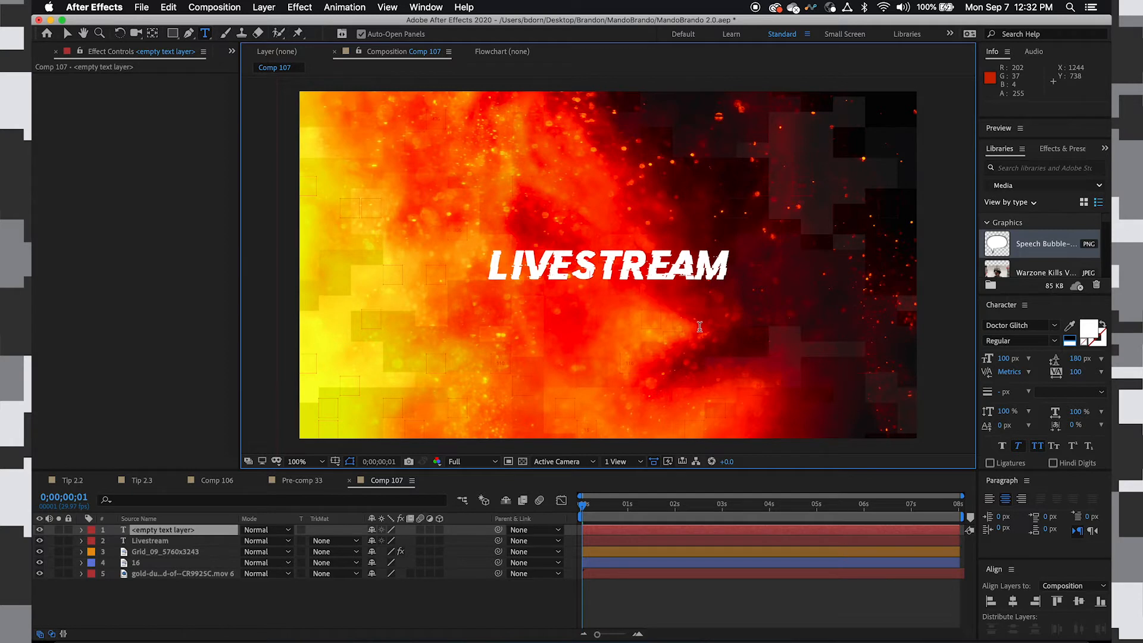
type("starting soom")
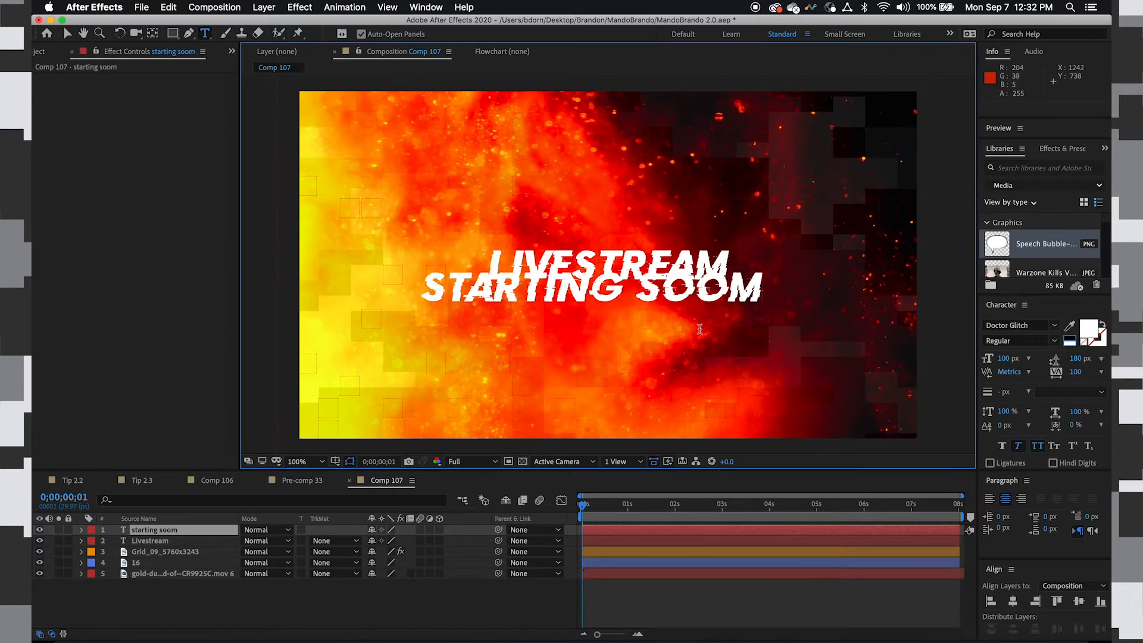
key("BackSpace")
type("n")
left_click(358, 595)
key("v")
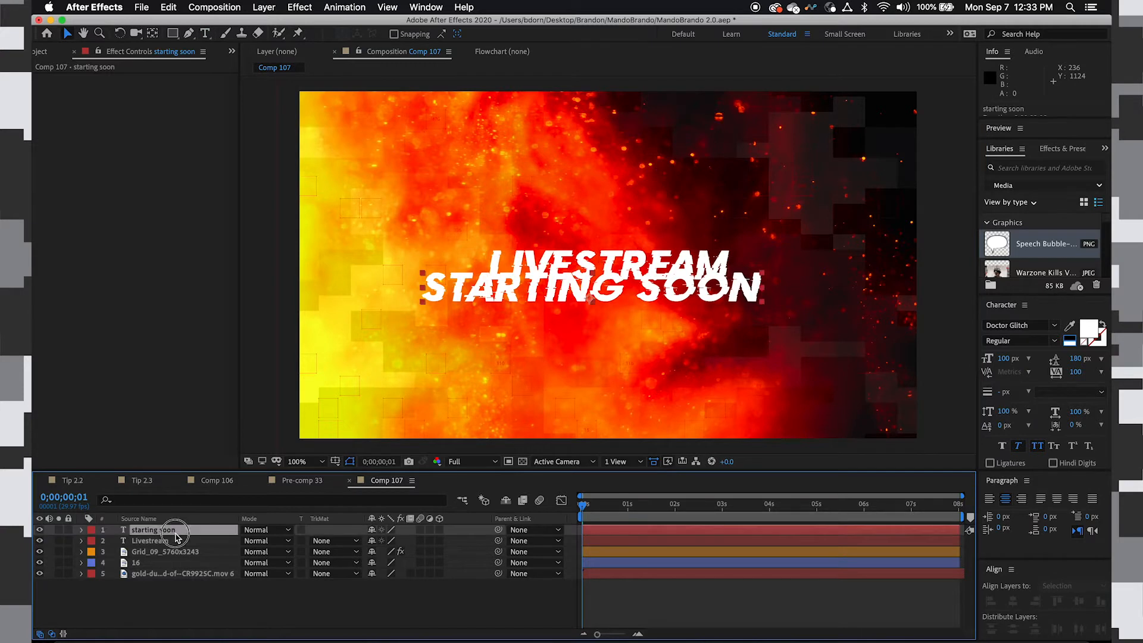
left_click_drag(737, 273, 752, 294)
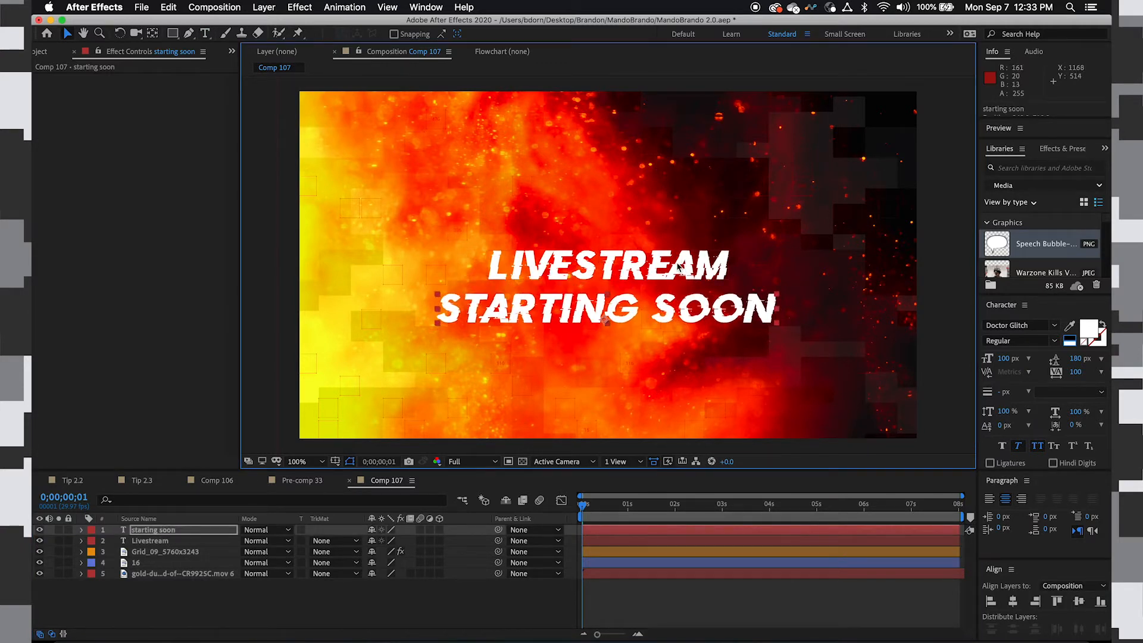
- Change the "starting soon" text to Futura Medium and turn off its faux italic
left_click(1014, 325)
type("f")
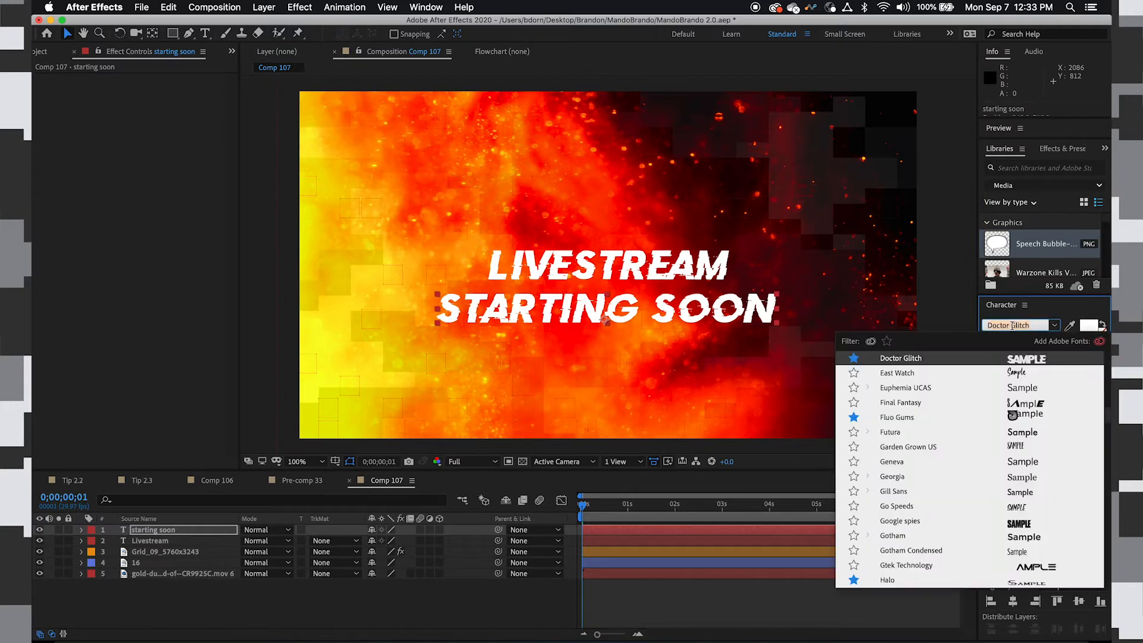
type("ut")
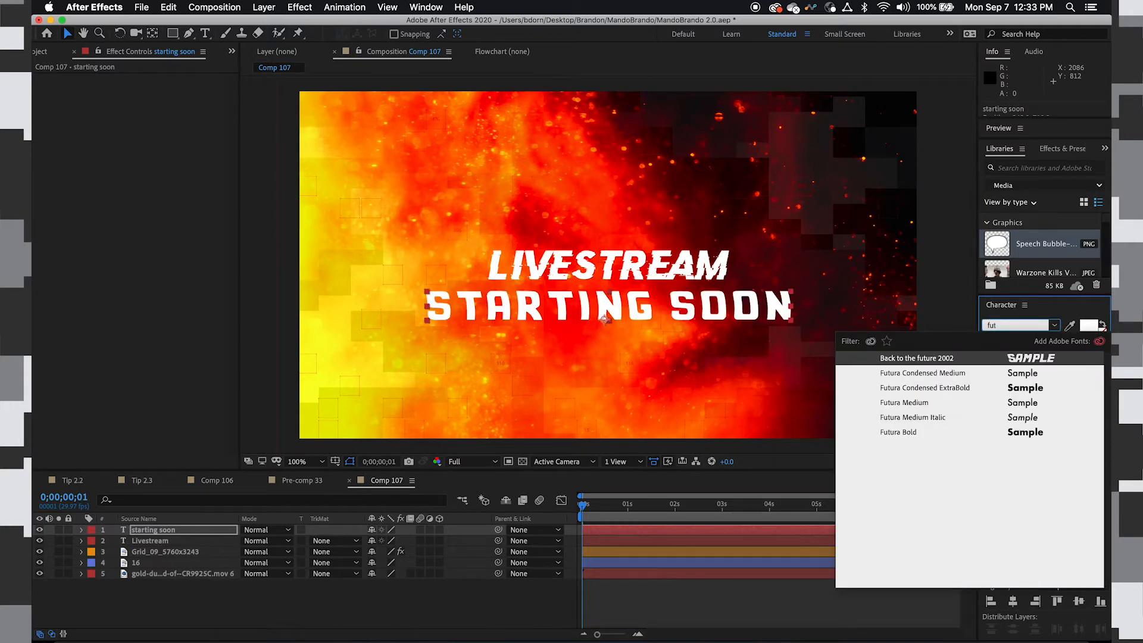
left_click(897, 404)
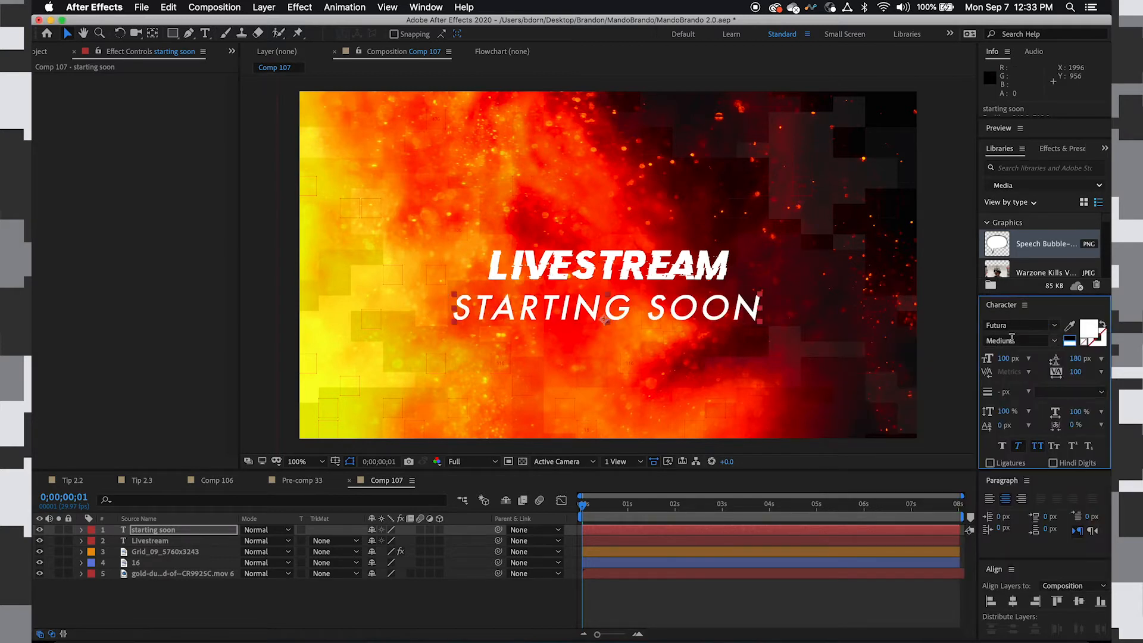
left_click(1019, 446)
- Set the "starting soon" text's font size to 40 px and its tracking to 400
left_click(1005, 358)
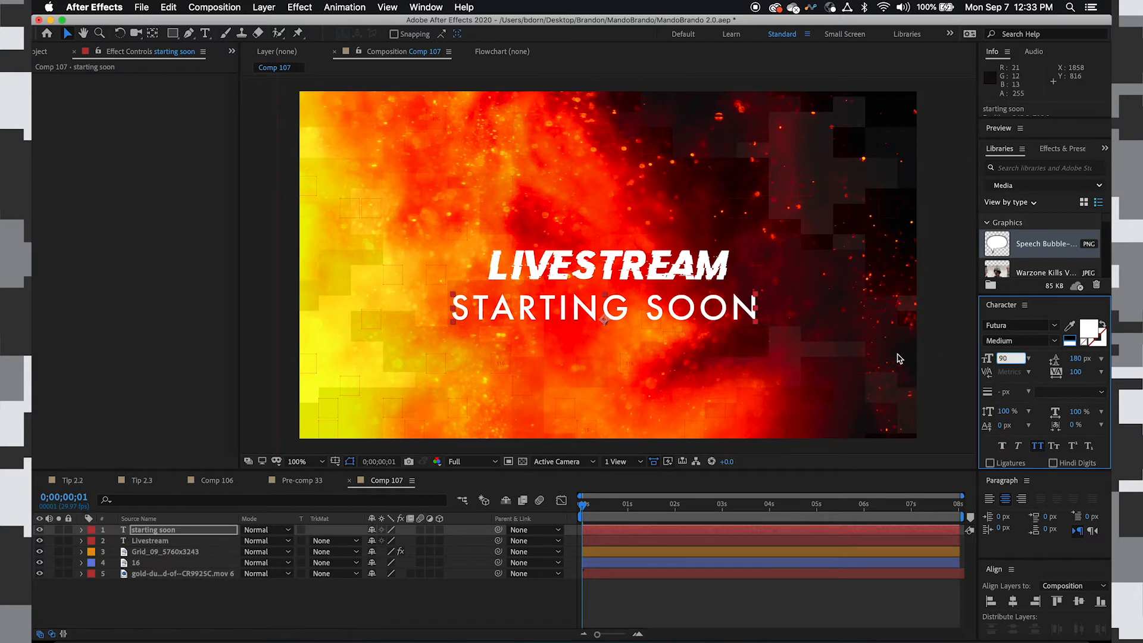
key("shift+Down")
key("shift+Down")
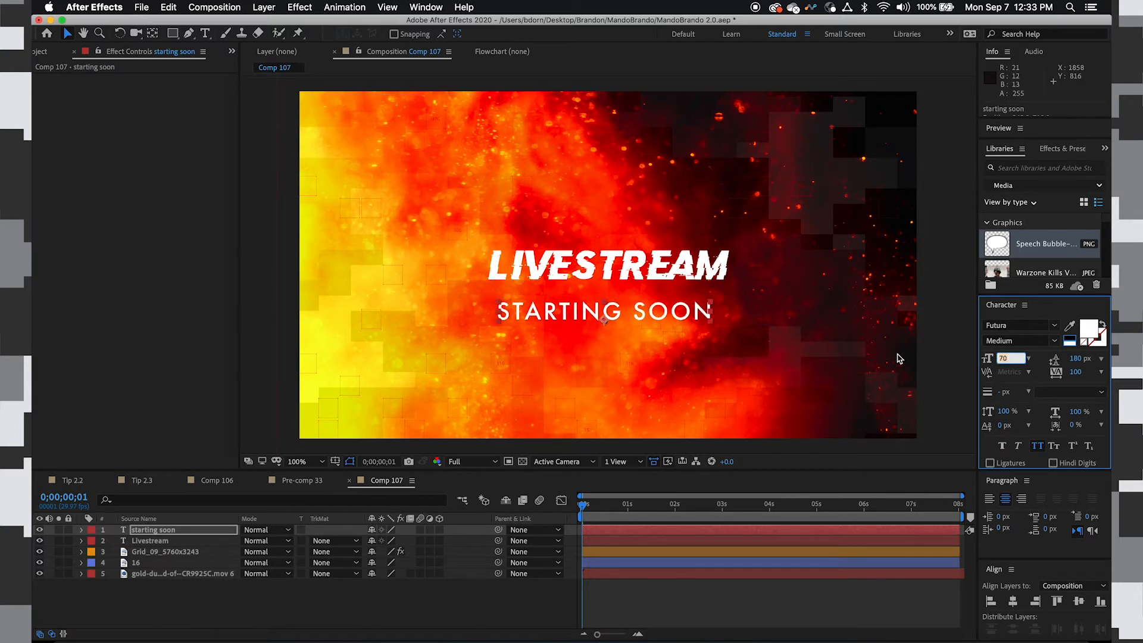
key("shift+Down")
key("shift+Down")
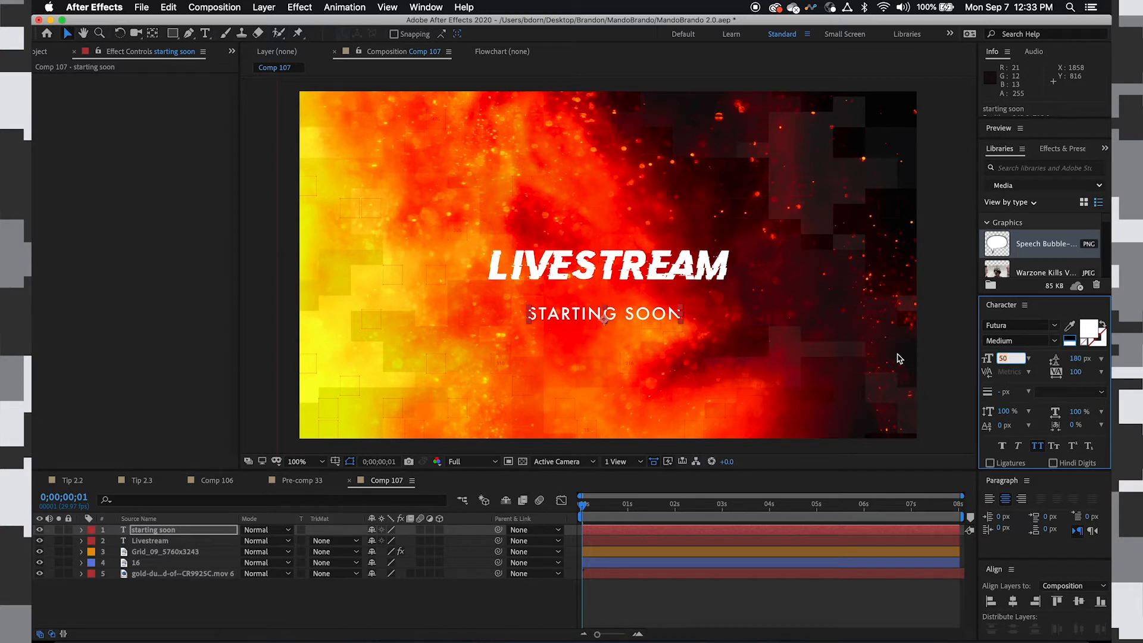
key("shift+Down")
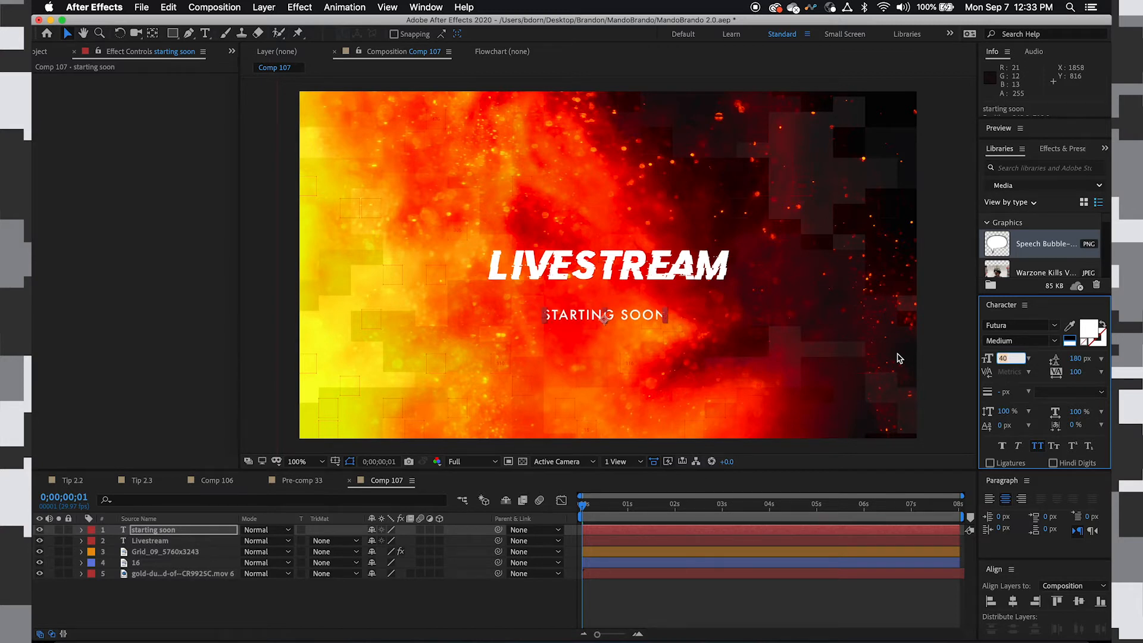
left_click(1077, 373)
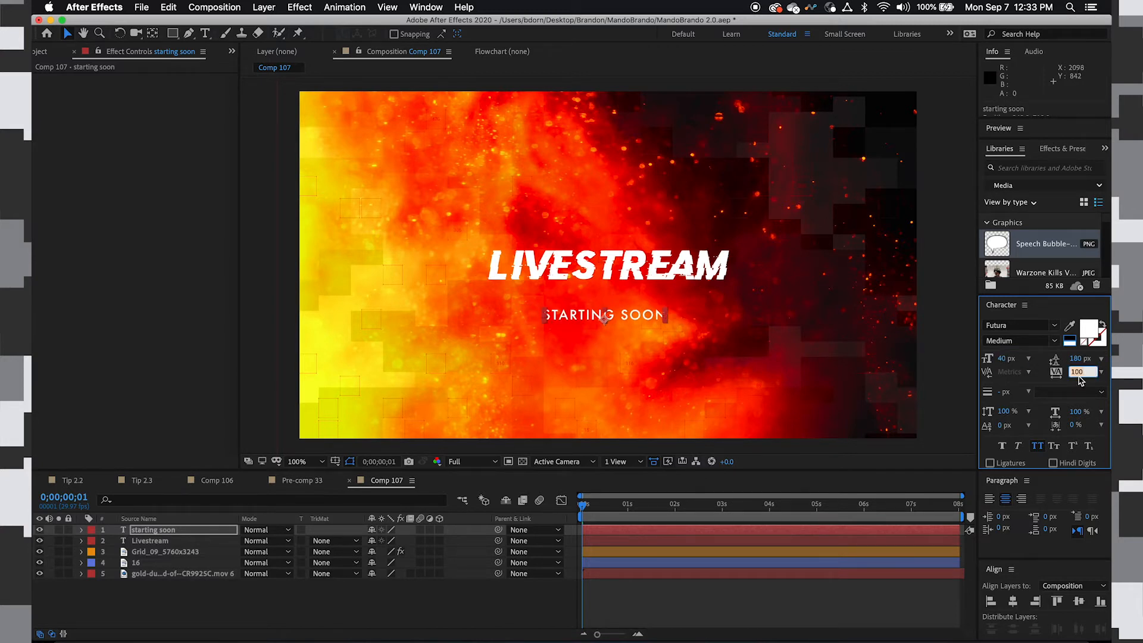
type("400")
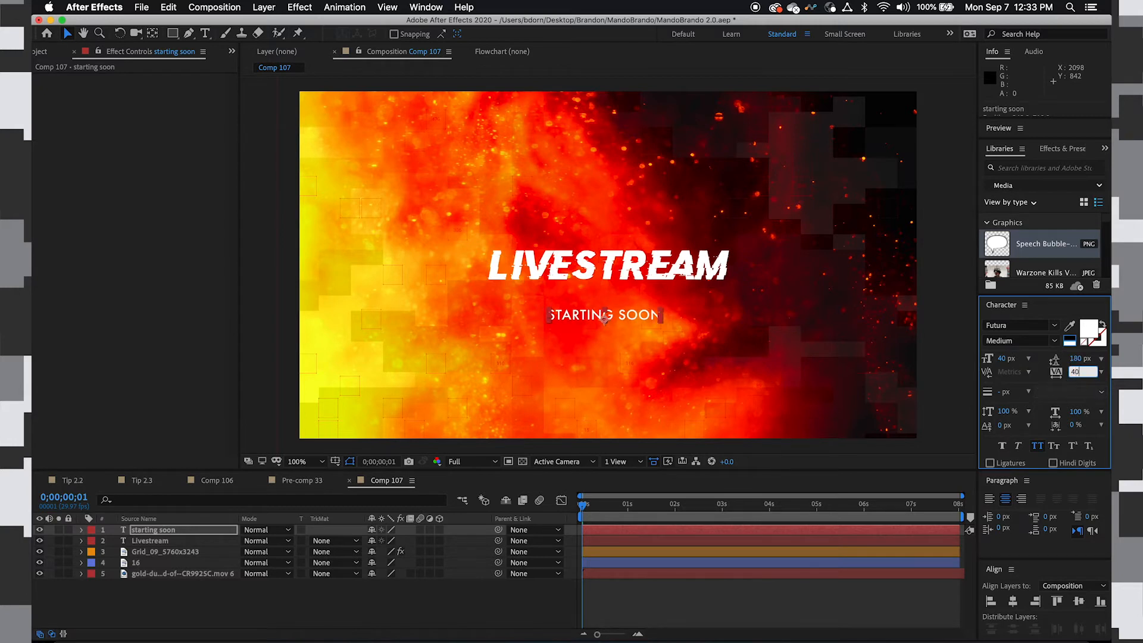
- Move the "starting soon" text up close under the Livestream title and center it horizontally in the composition
left_click_drag(643, 312, 646, 300)
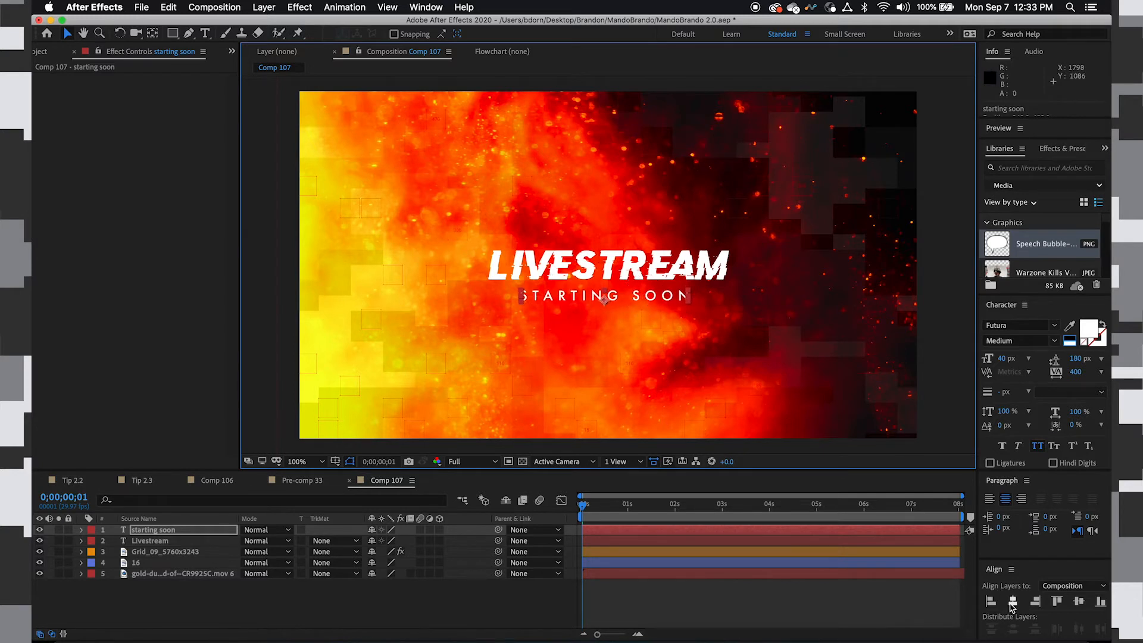
left_click(1012, 602)
left_click(366, 610)
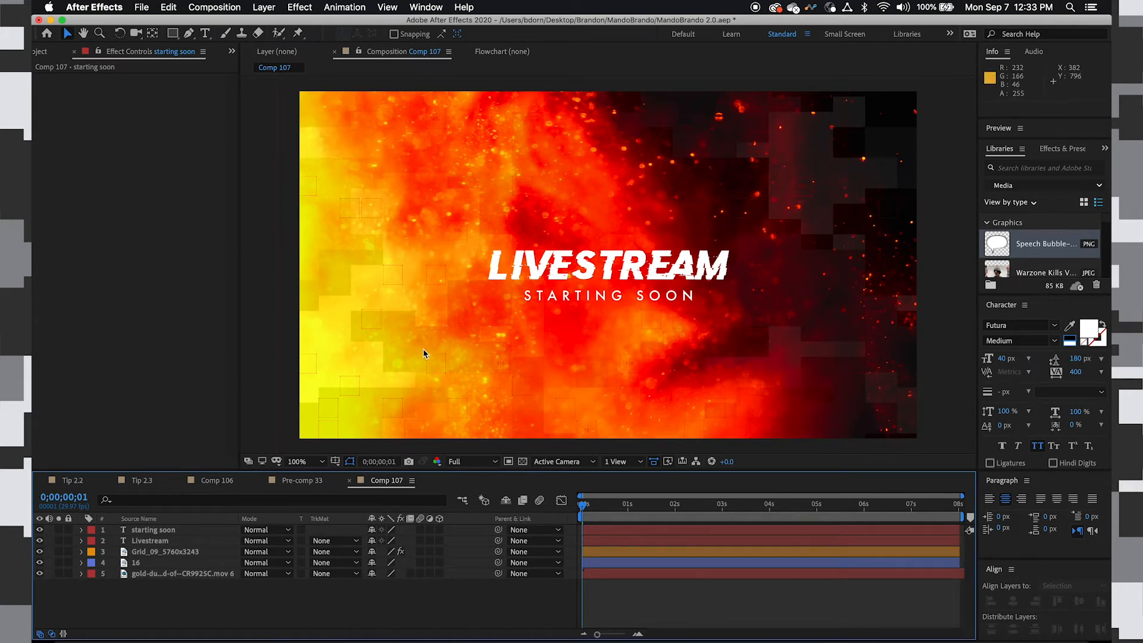
- Draw a black-filled rectangle shape layer over the Livestream title, slightly wider and taller than the word
left_click(173, 34)
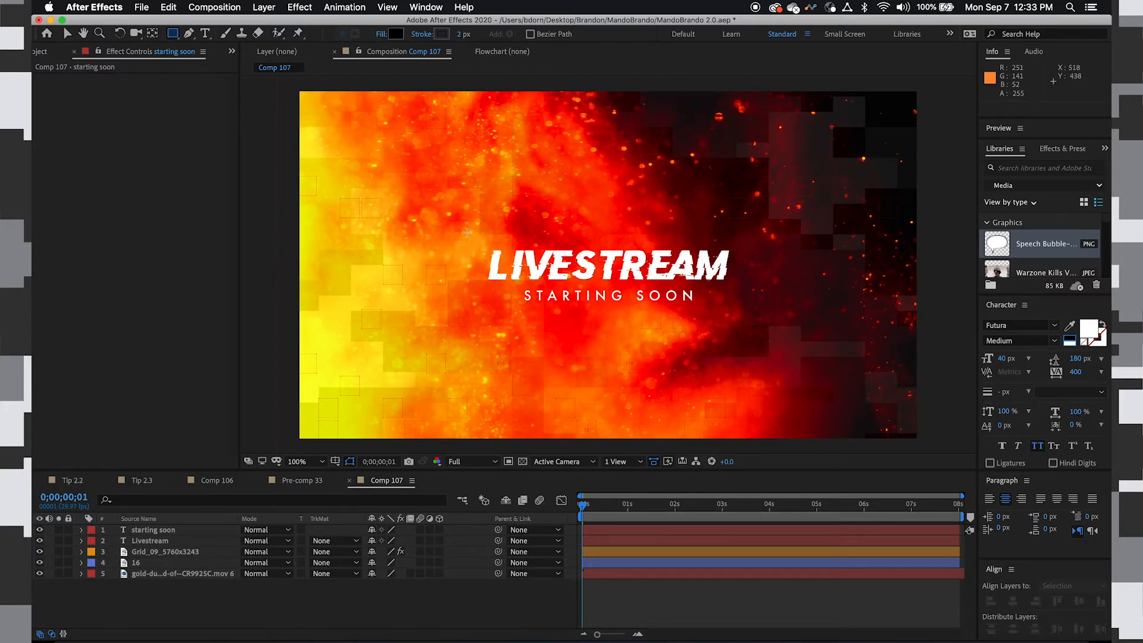
mouse_move(479, 243)
left_mouse_down()
mouse_move(483, 292)
mouse_move(689, 298)
mouse_move(756, 288)
mouse_move(747, 272)
mouse_move(745, 295)
mouse_move(741, 258)
mouse_move(740, 296)
left_mouse_up()
key("v")
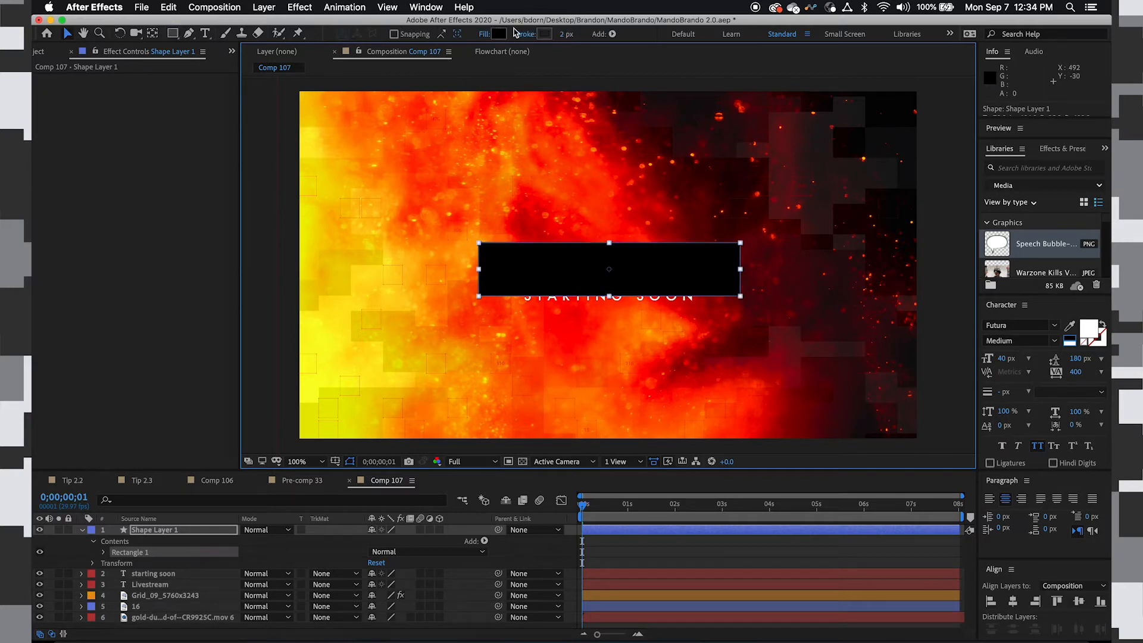
- Give the rectangle around the Livestream title a white (FFFFFF) stroke with a width of 10 px
left_click(544, 35)
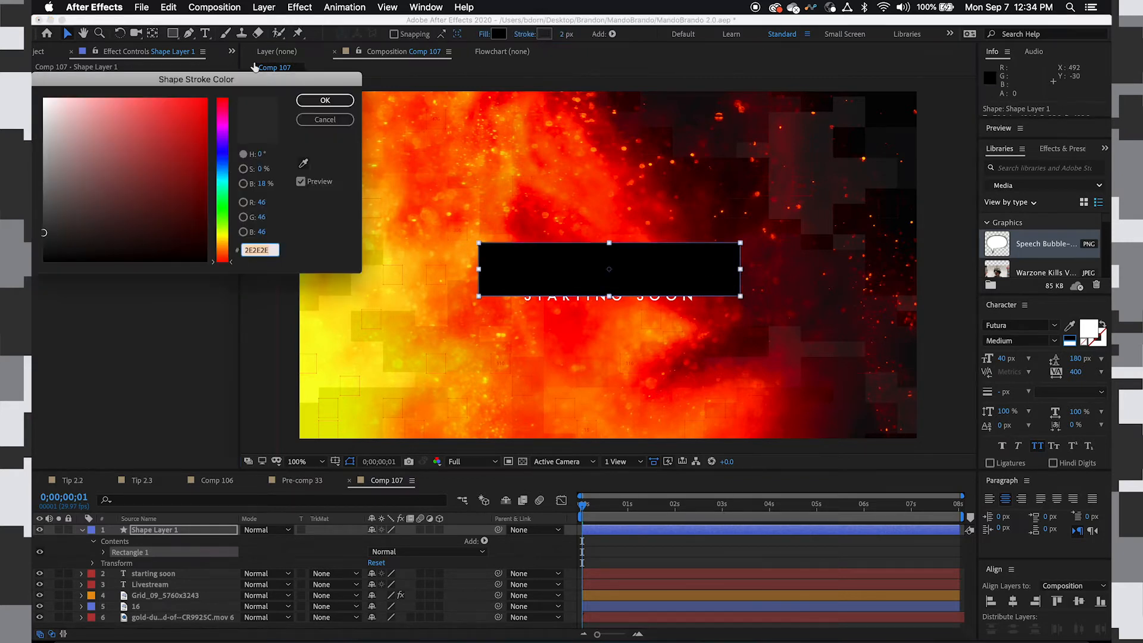
left_click_drag(71, 130, 44, 98)
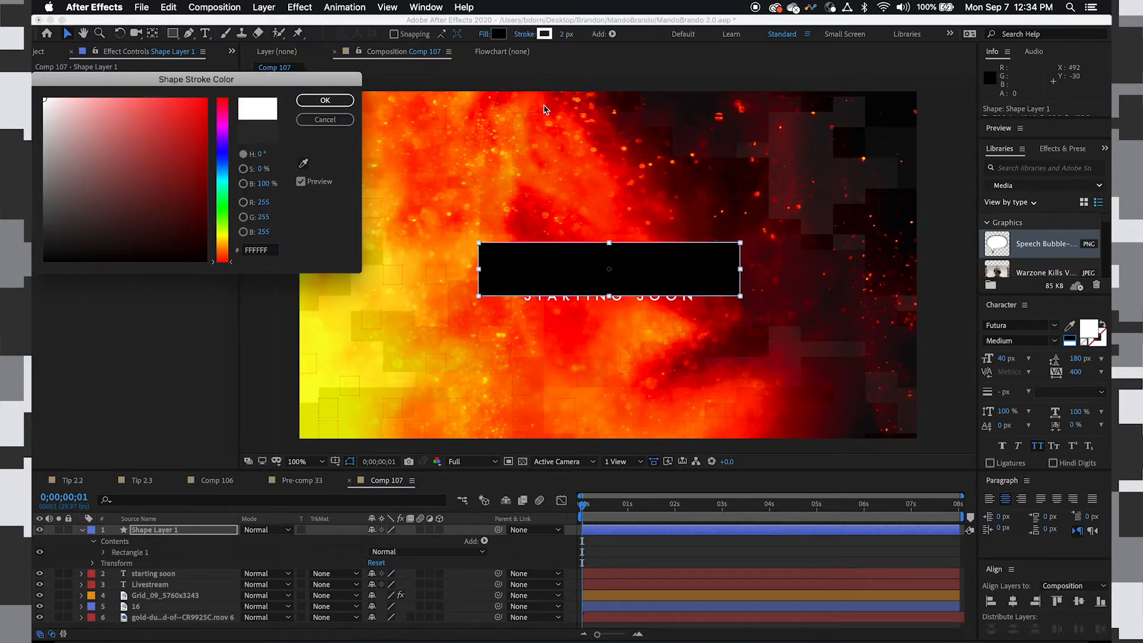
left_click(348, 101)
left_click(561, 35)
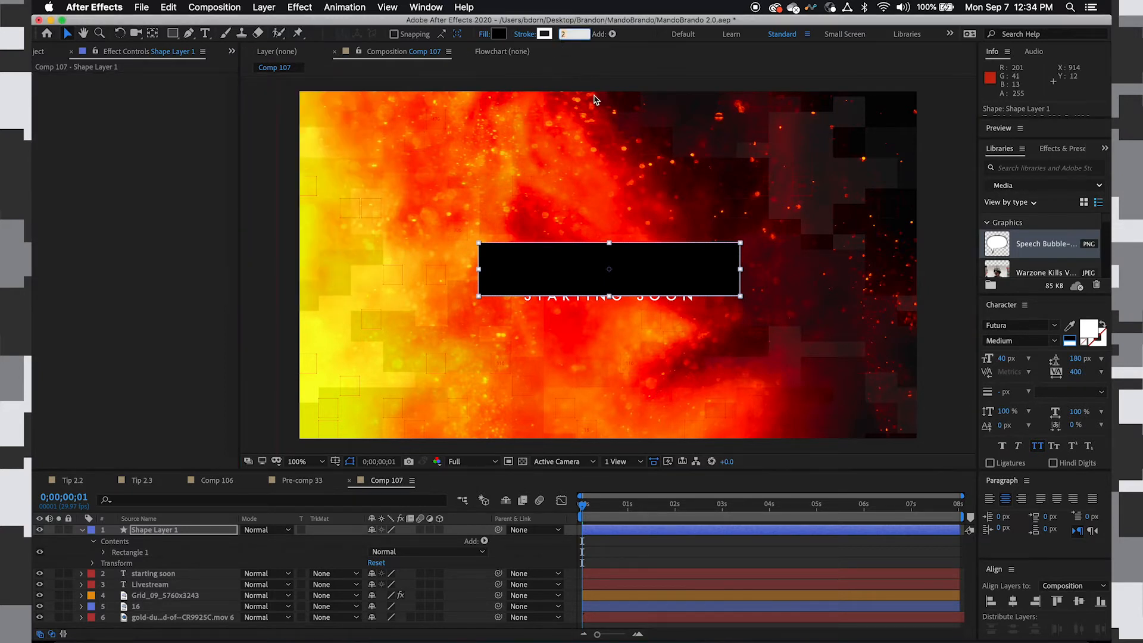
type("10")
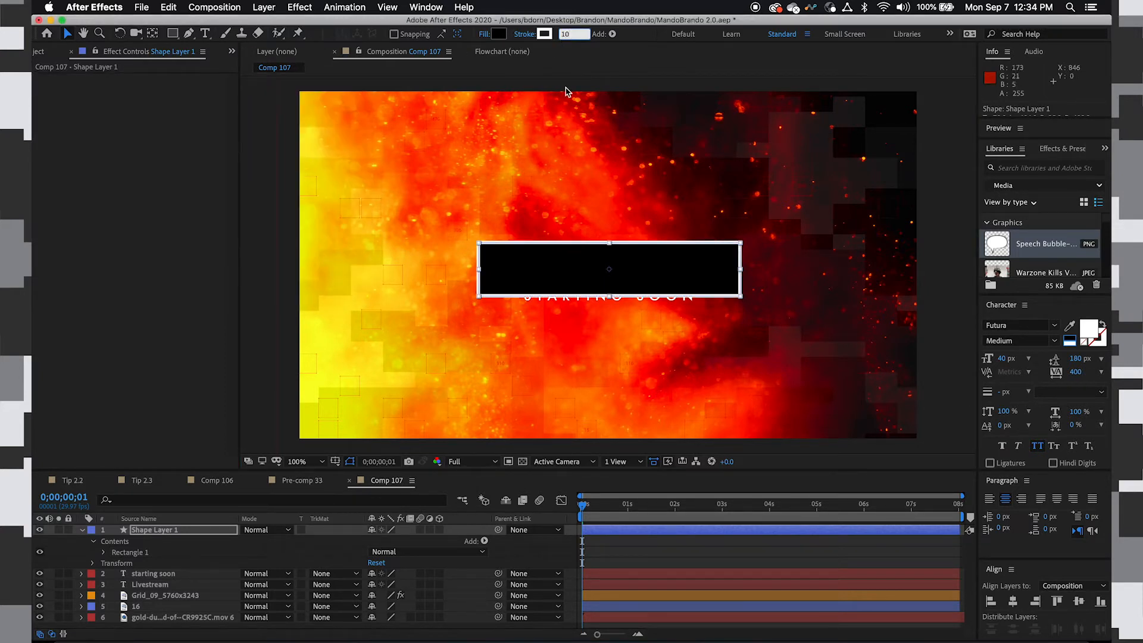
key("Return")
left_click(540, 284)
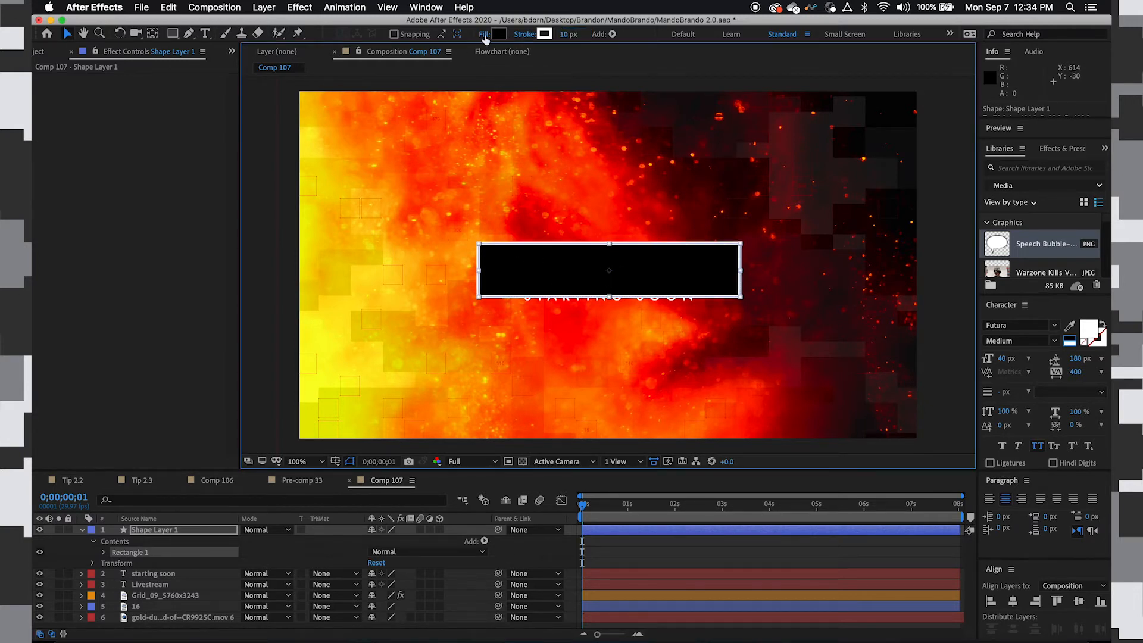
- Lower the rectangle's fill opacity until the fill is fully transparent and only the white outline remains
left_click(484, 35)
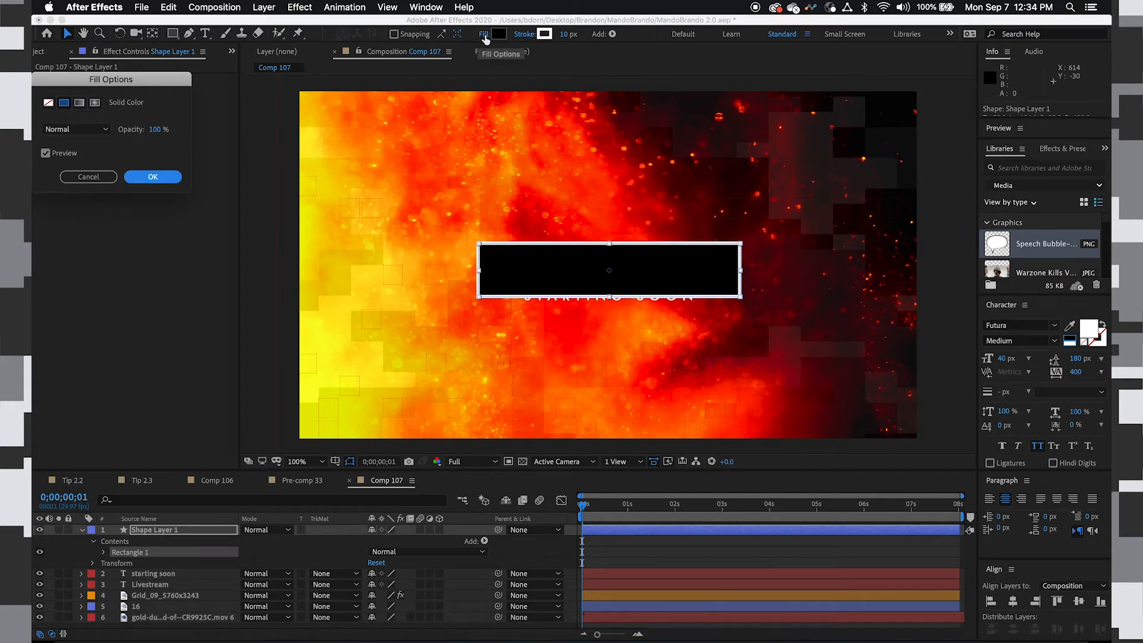
left_click(160, 131)
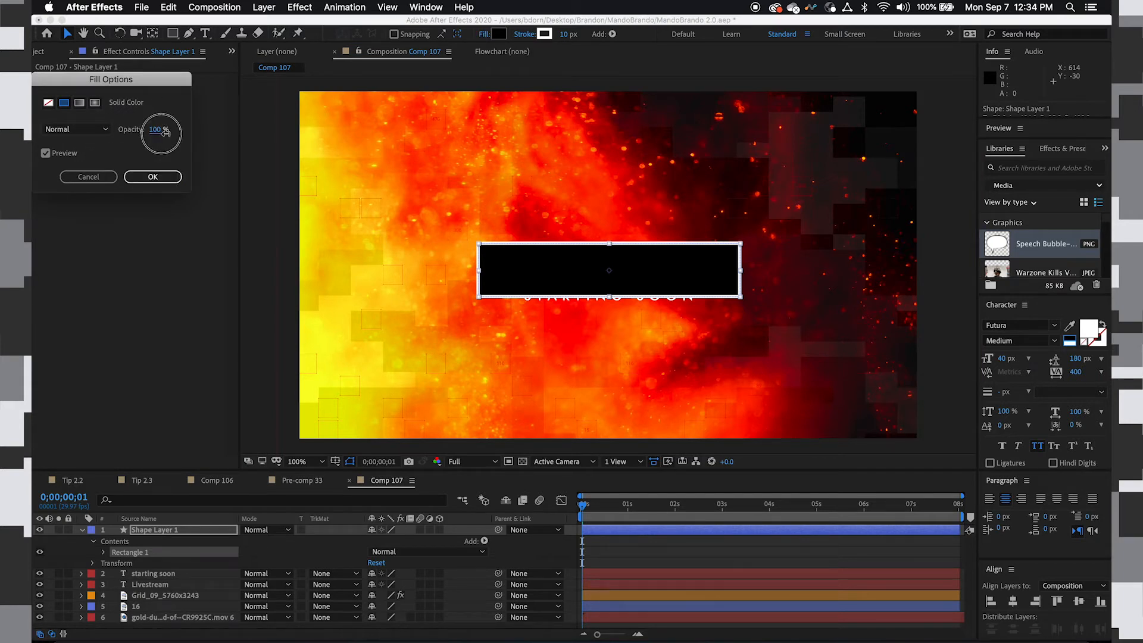
left_click_drag(161, 131, 153, 323)
left_click(153, 177)
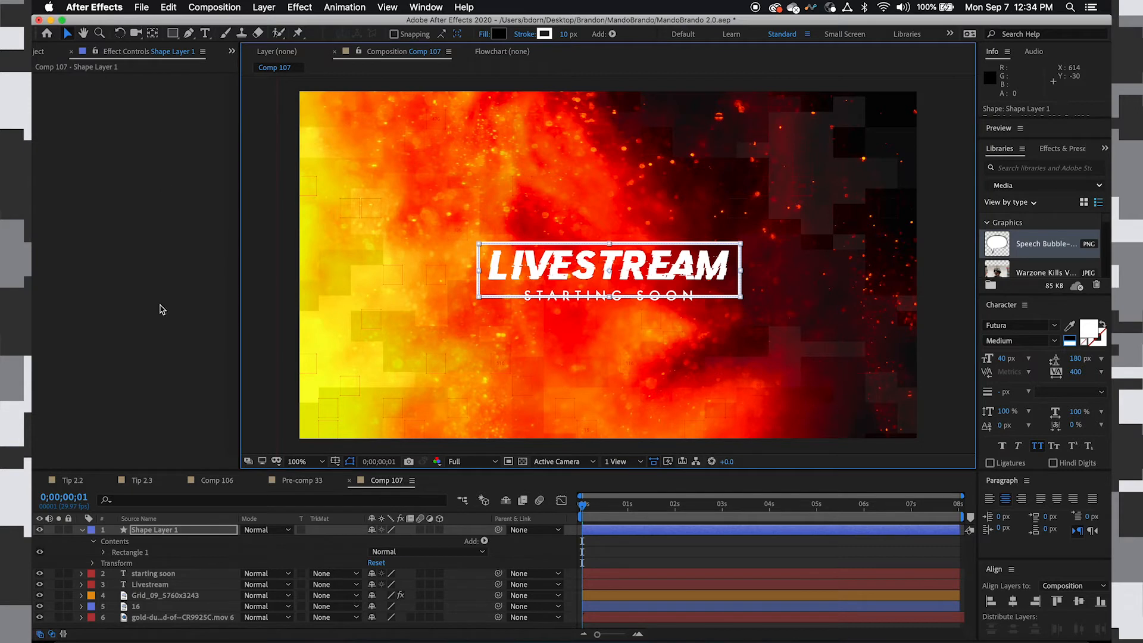
- Center the outlined rectangle shape layer horizontally and vertically in the composition
left_click(81, 530)
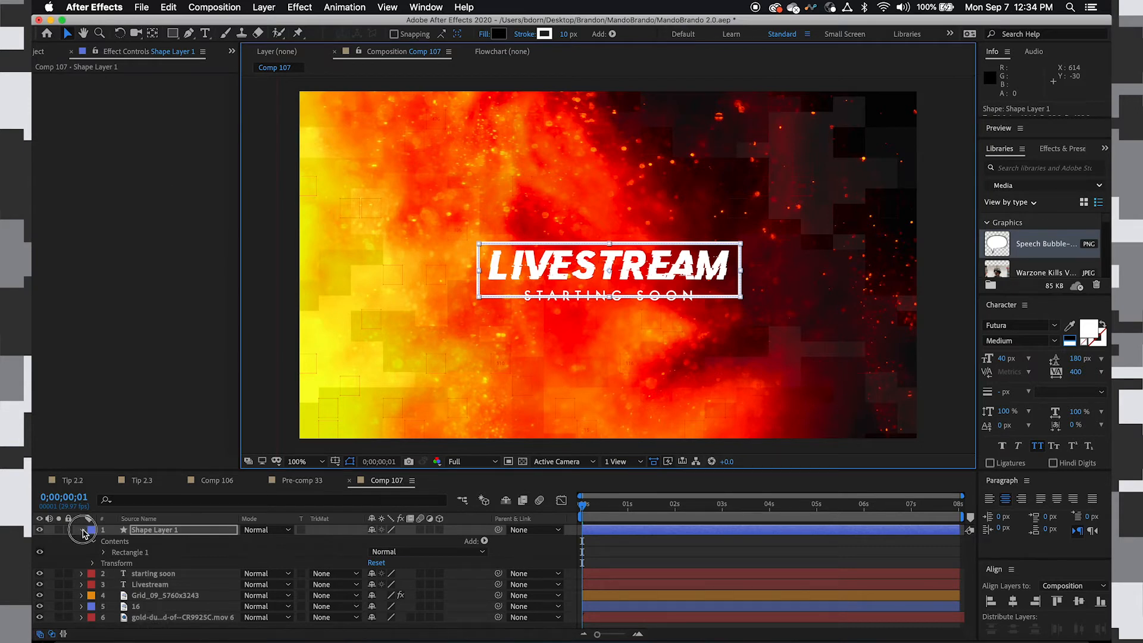
left_click(154, 530)
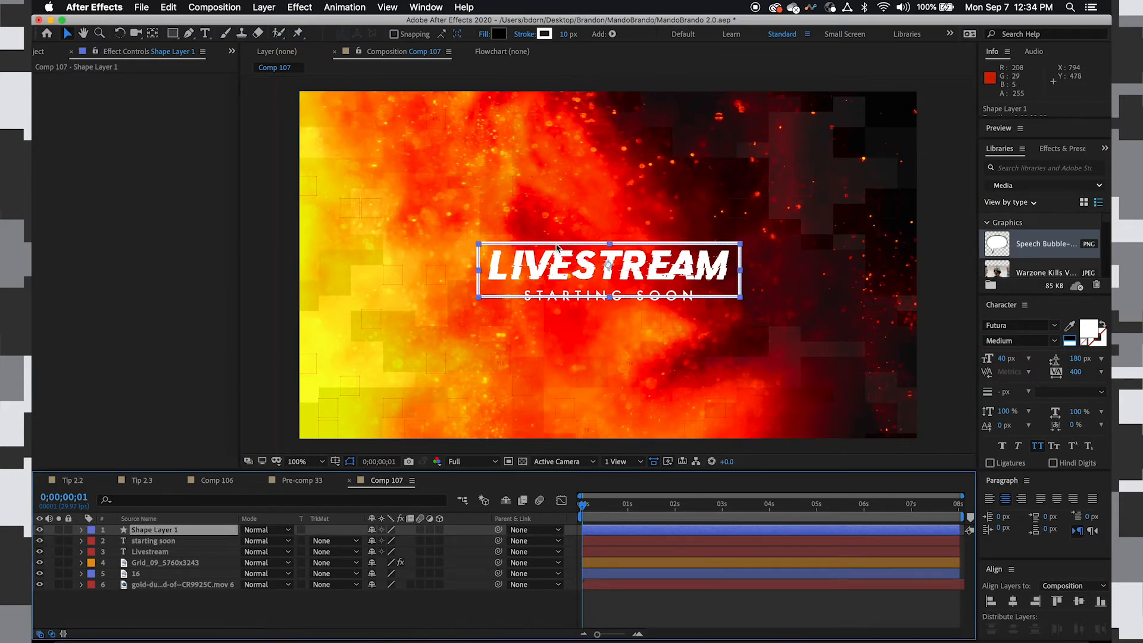
left_click(1013, 602)
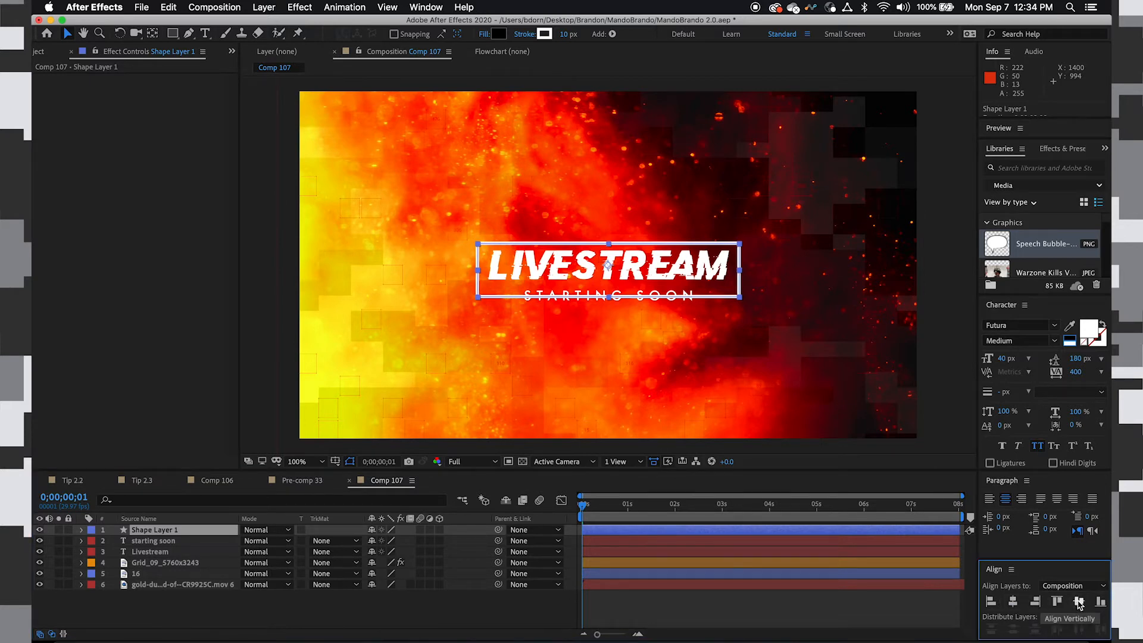
left_click(1078, 602)
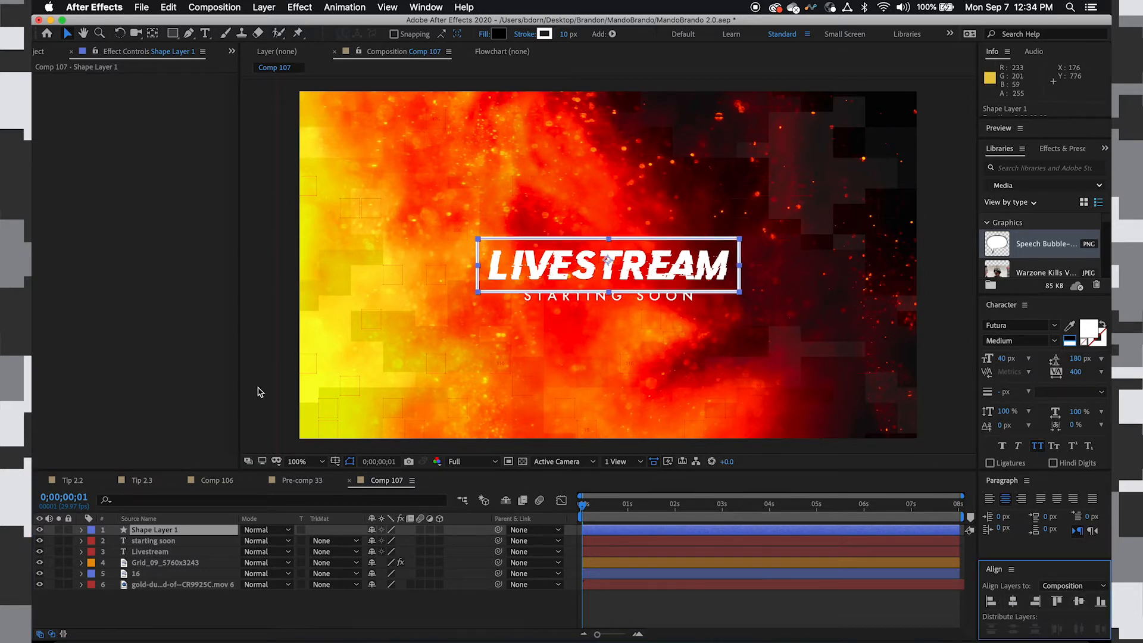
- Nudge the "starting soon" text up so it sits centered on the rectangle's bottom line
left_click(164, 542)
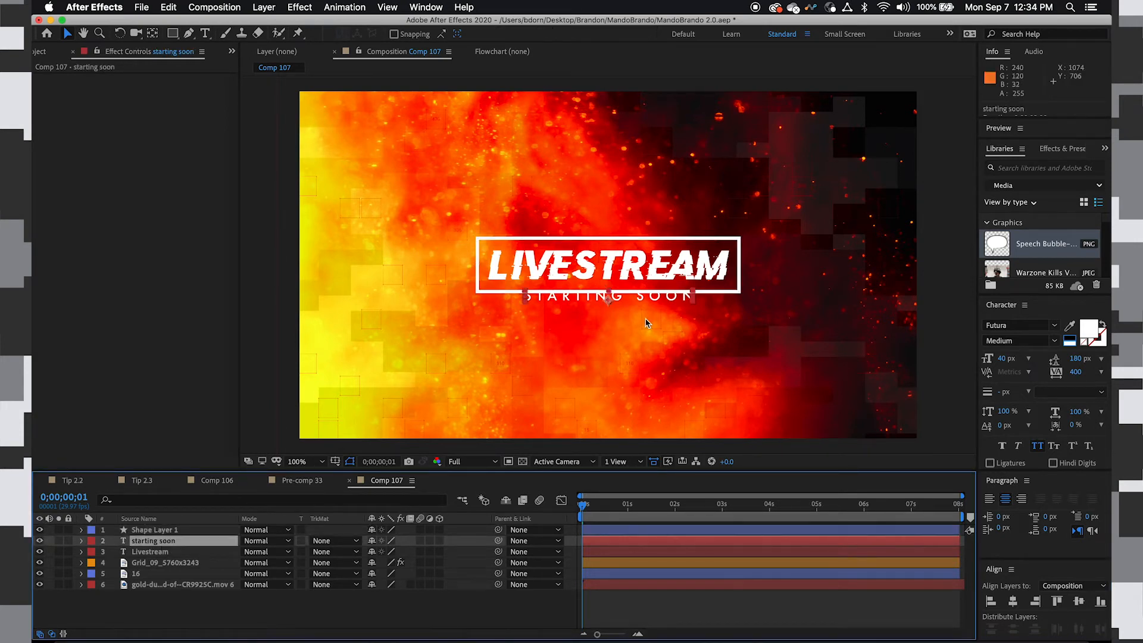
key("Return")
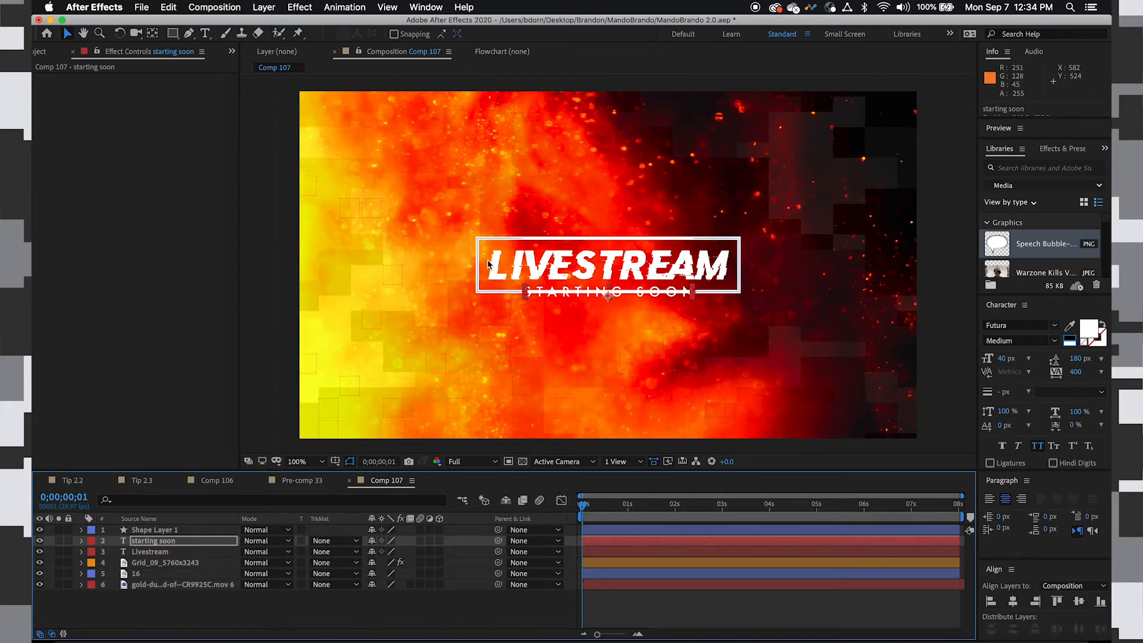
left_click(208, 617)
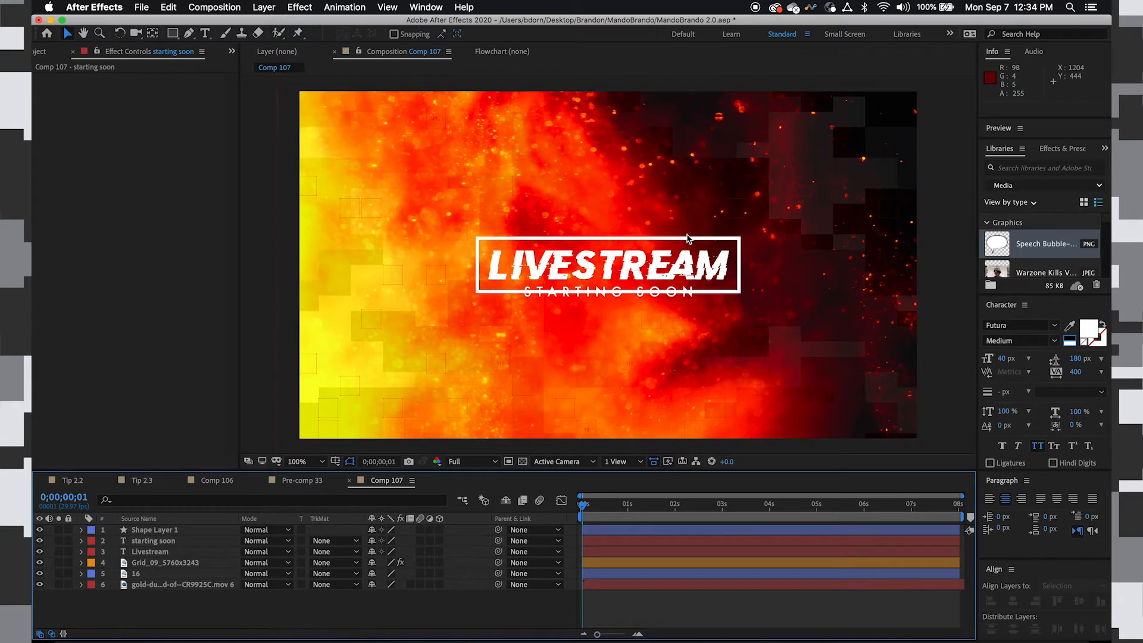
- Apply the Linear Wipe transition effect to the rectangle shape layer
left_click(688, 238)
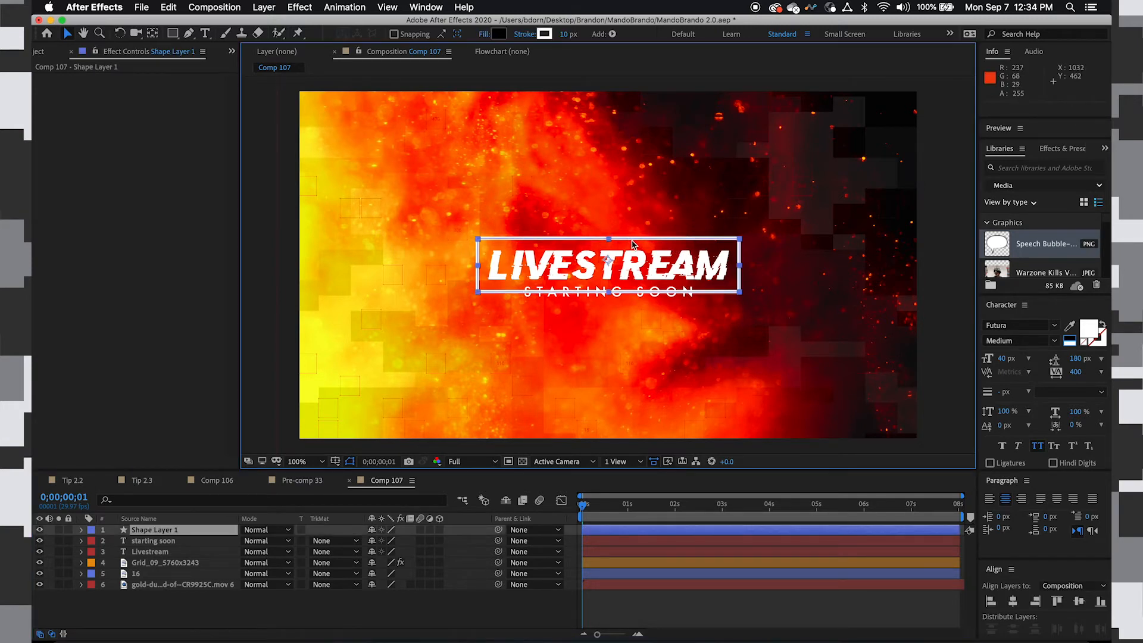
left_click(309, 12)
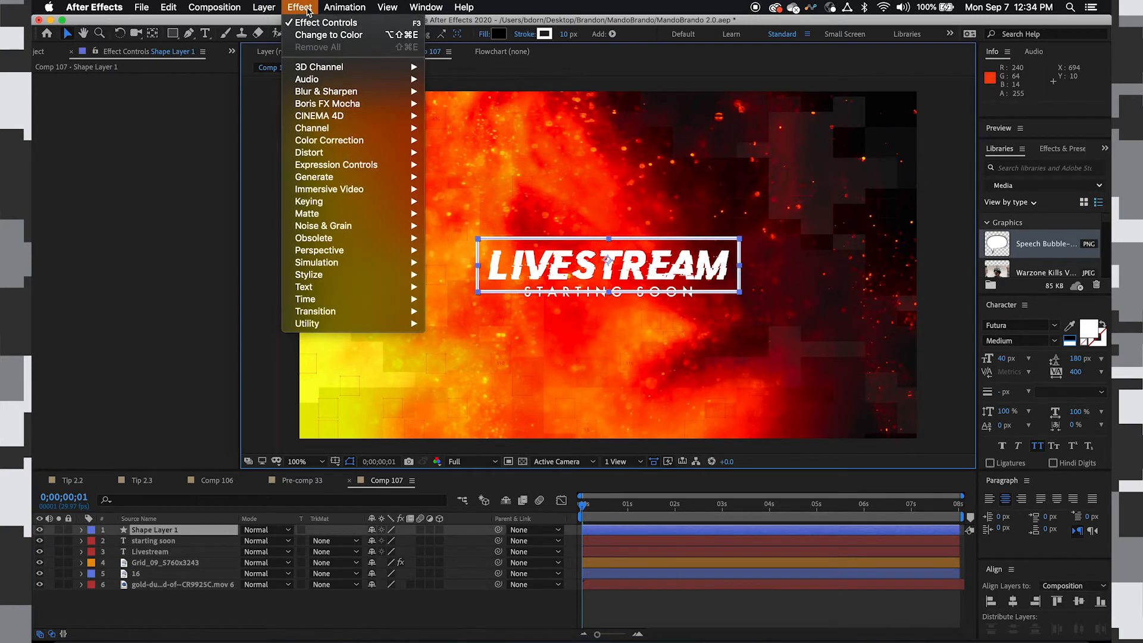
mouse_move(352, 314)
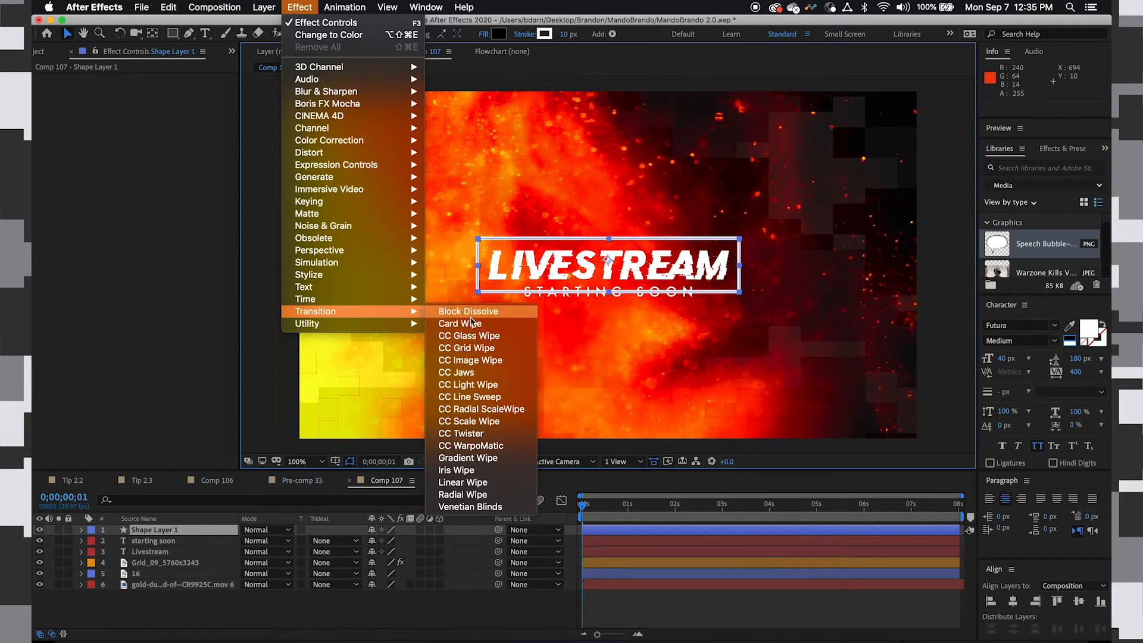
left_click(482, 483)
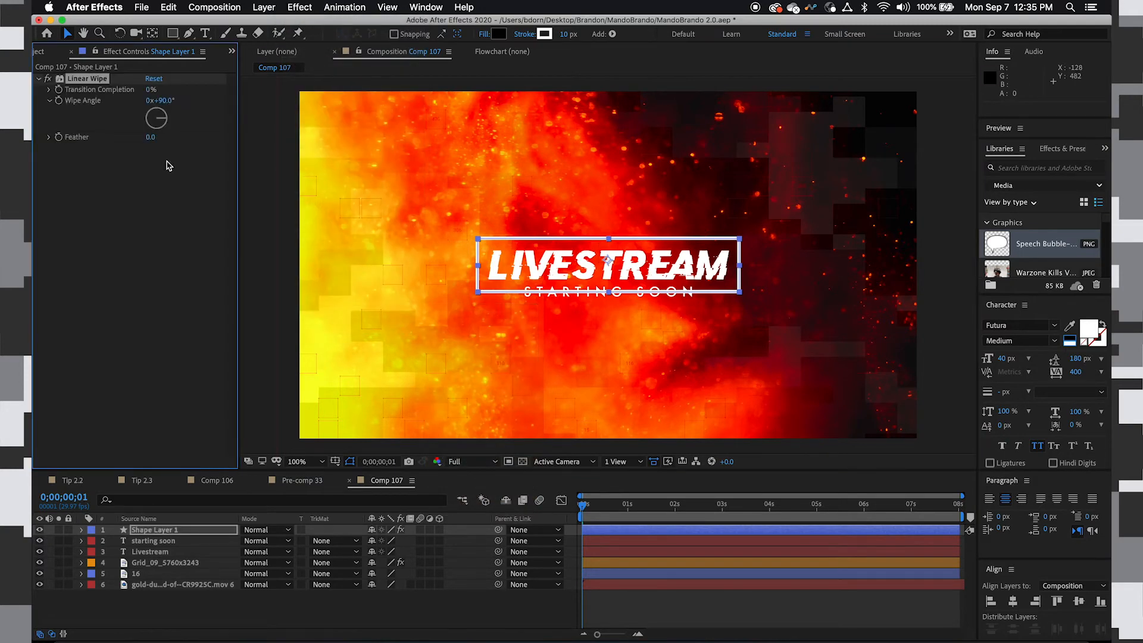
- Set the rectangle's Linear Wipe Transition Completion to 65% so only its right end remains beside the text
left_click(150, 91)
type("10")
key("shift+Up")
key("shift+Up")
key("shift+Up")
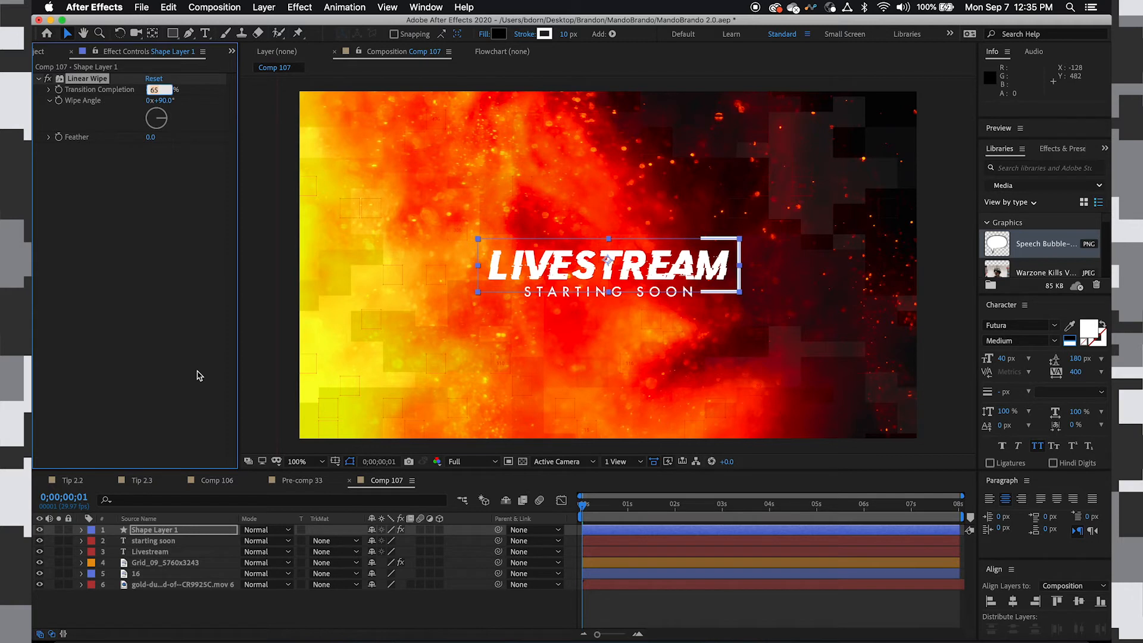
left_click(125, 339)
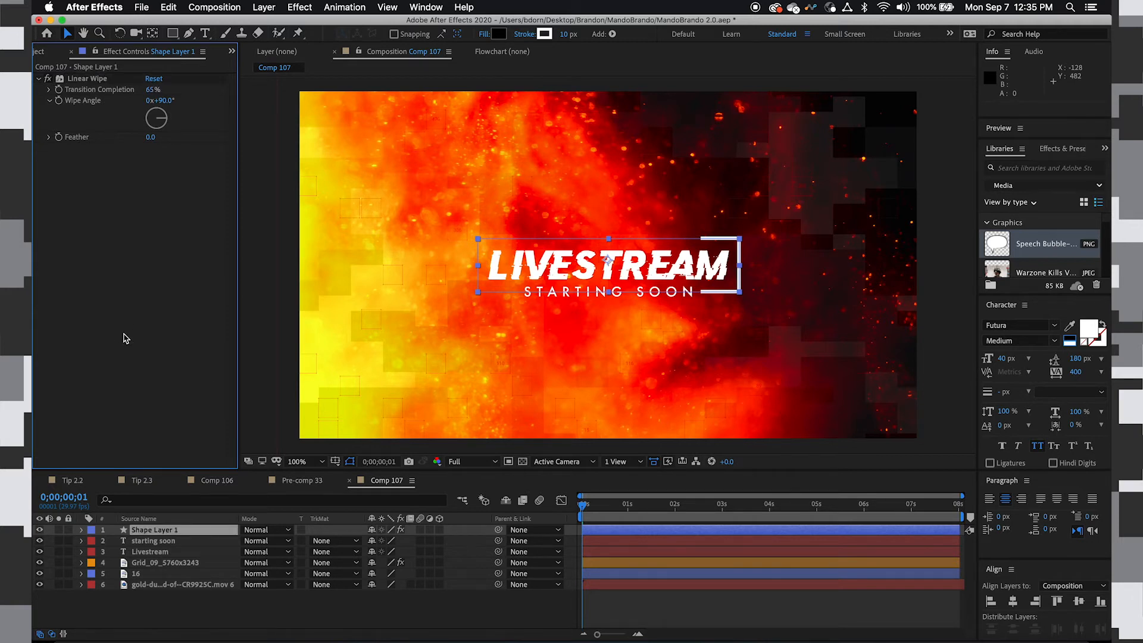
left_click(169, 607)
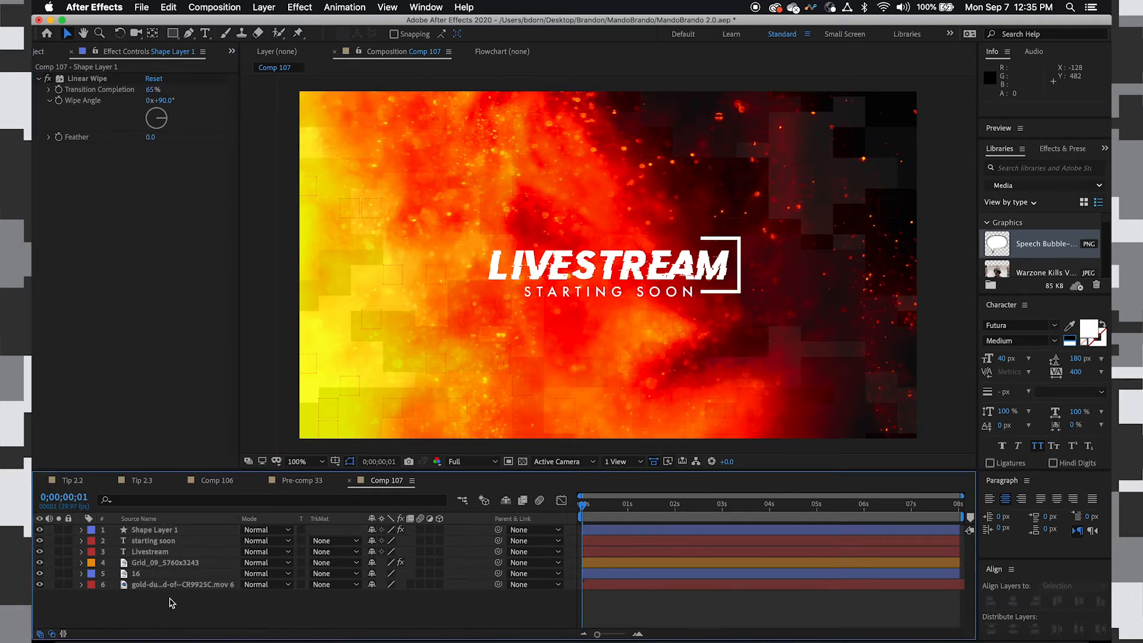
- Duplicate Shape Layer 1 and set the copy's Linear Wipe angle to -90° for the left end of the frame
left_click(158, 535)
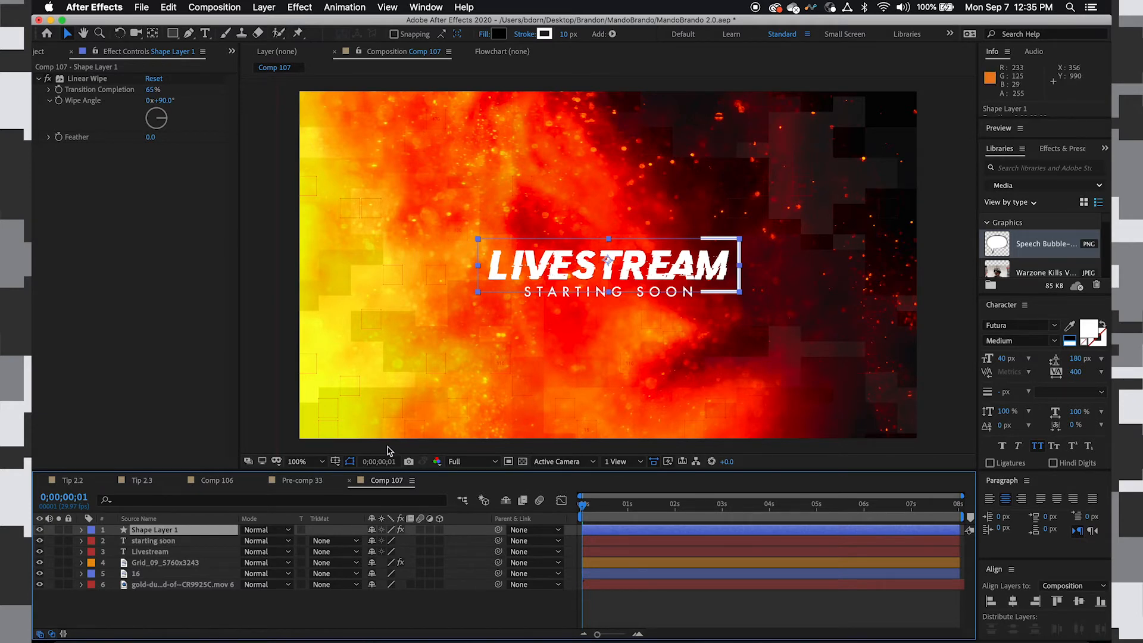
key("super+d")
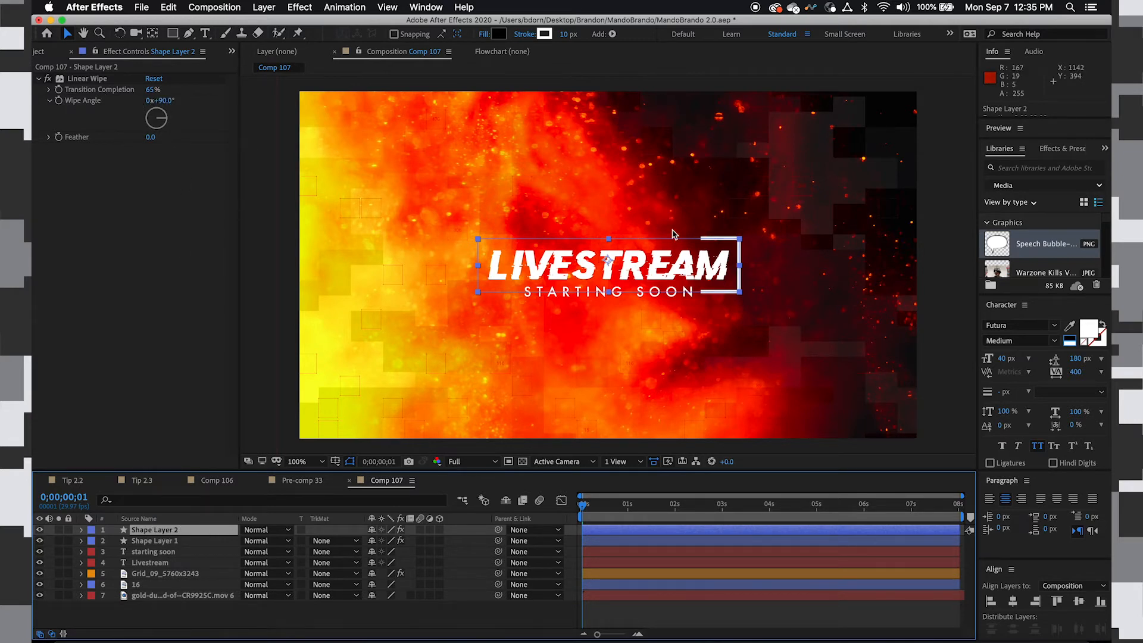
left_click(165, 100)
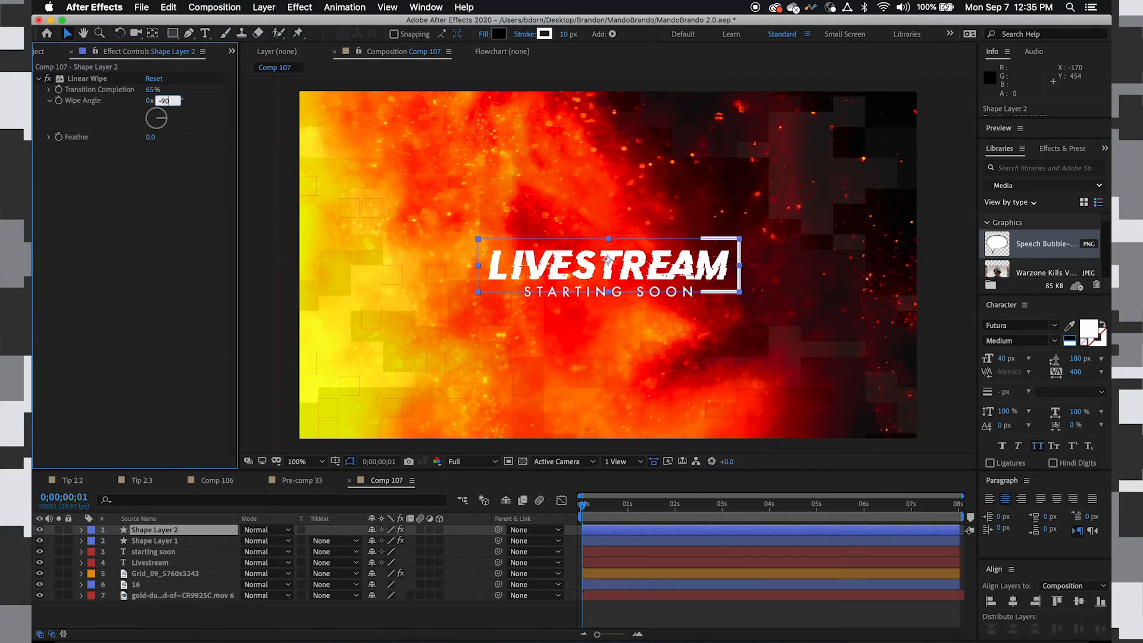
type("-90")
key("Return")
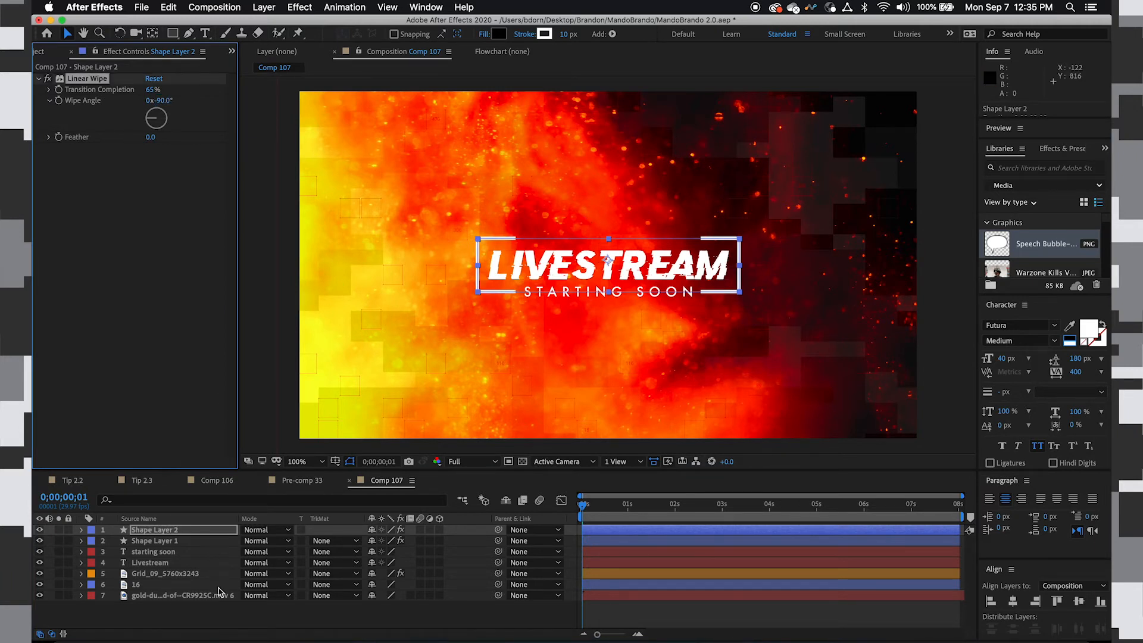
left_click(226, 630)
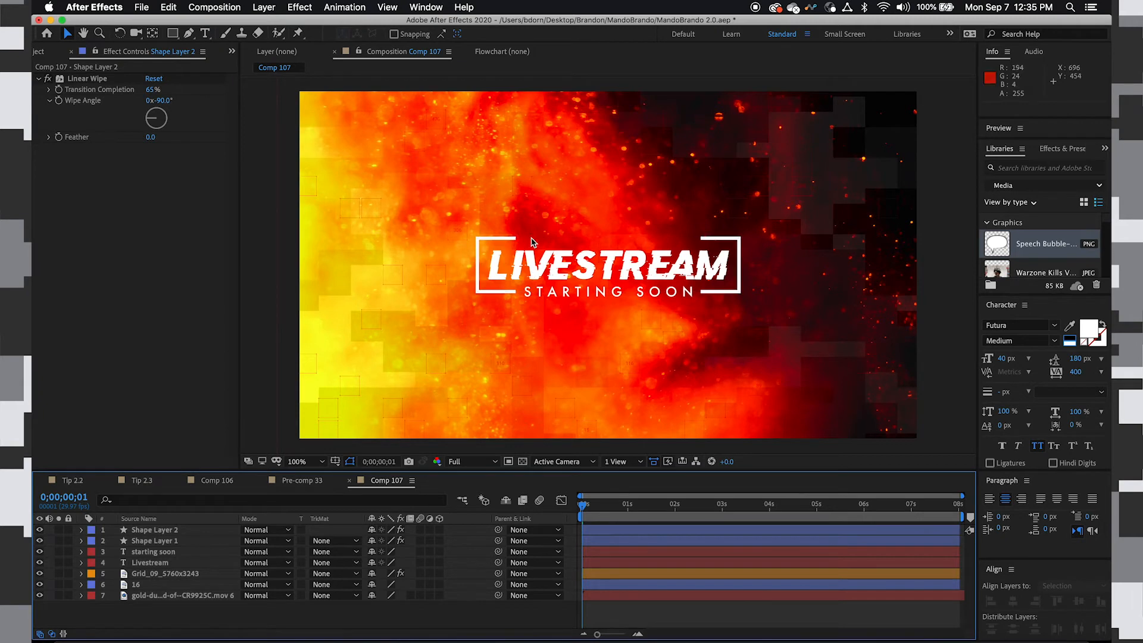
- Duplicate Shape Layer 2 and set the copy's Linear Wipe angle to 0°
left_click(153, 531)
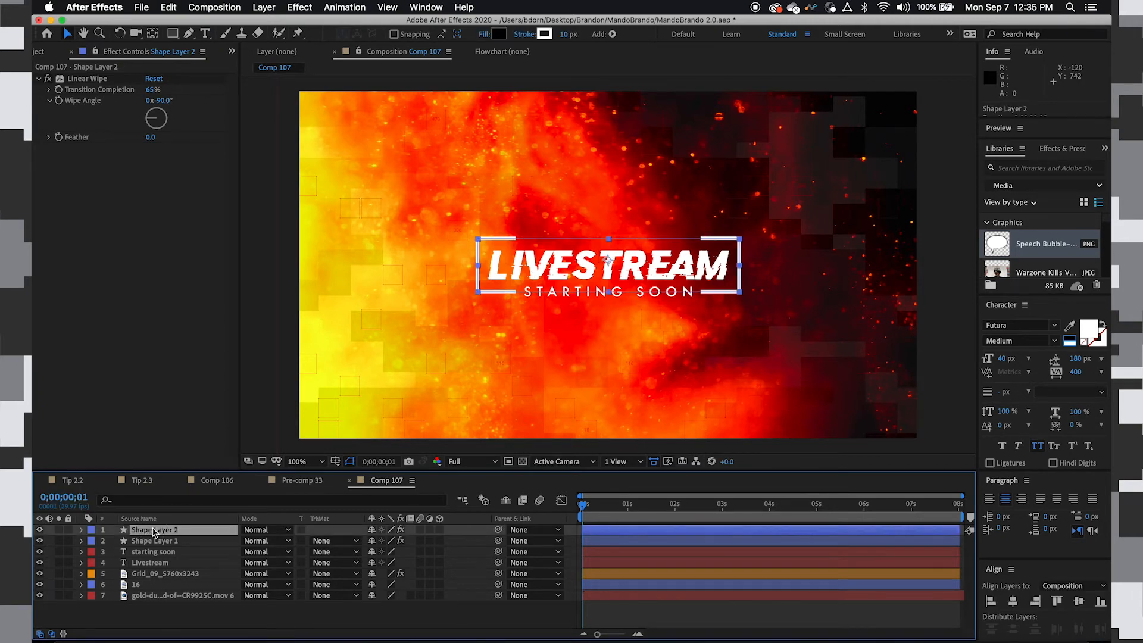
key("super+d")
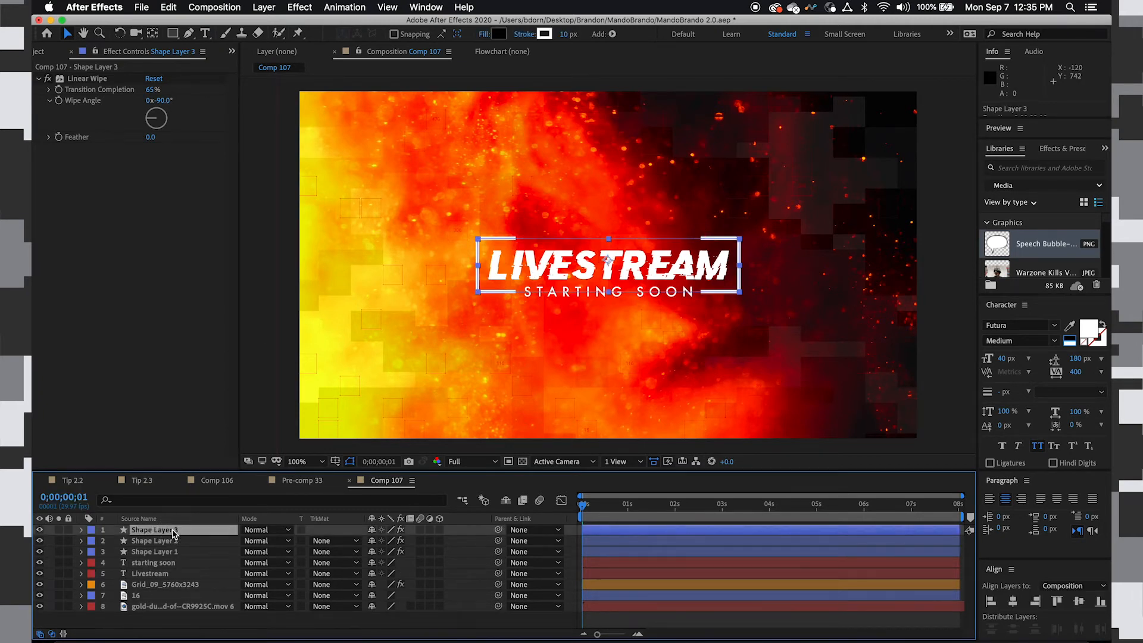
left_click(162, 101)
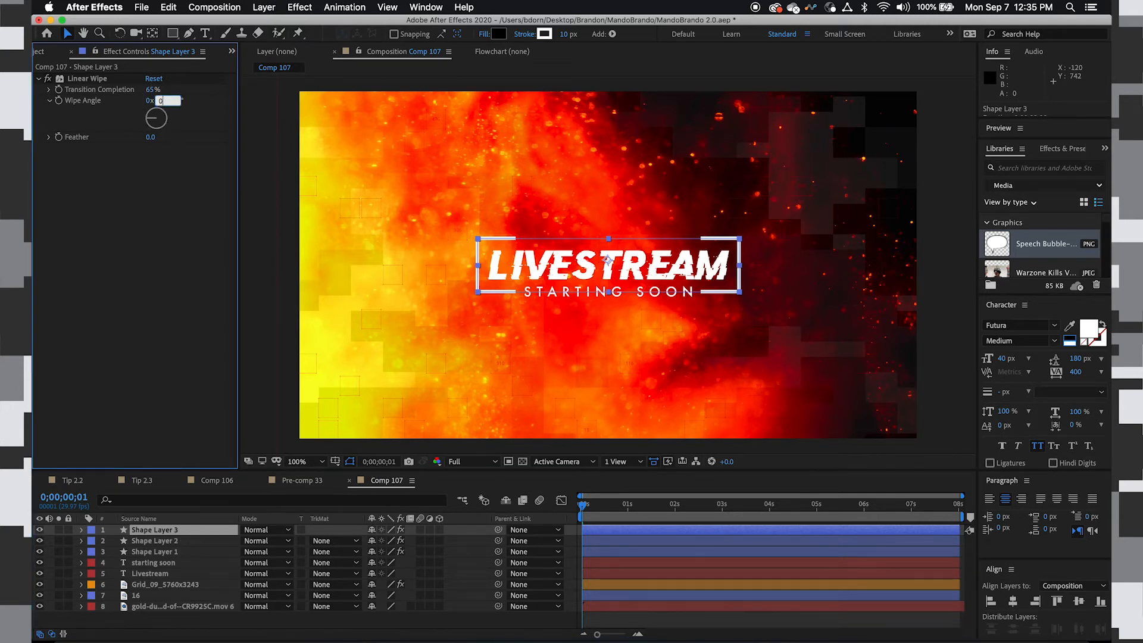
type("0")
key("Return")
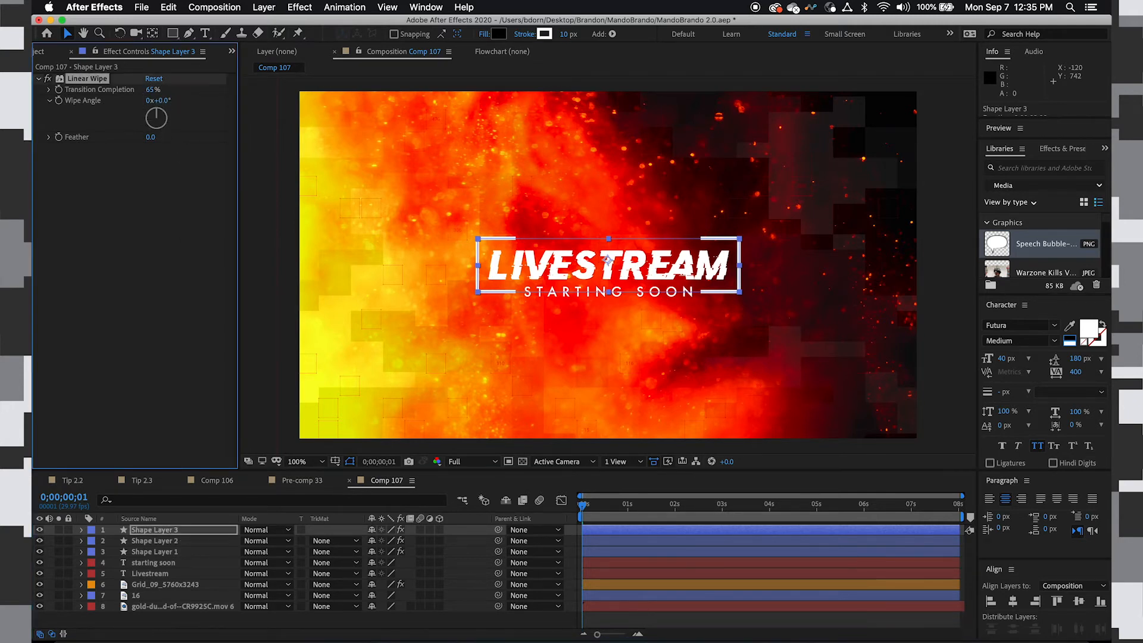
- Set Shape Layer 3's Linear Wipe Transition Completion to 45% to close the frame's top edge
left_click(153, 90)
key("shift+Down")
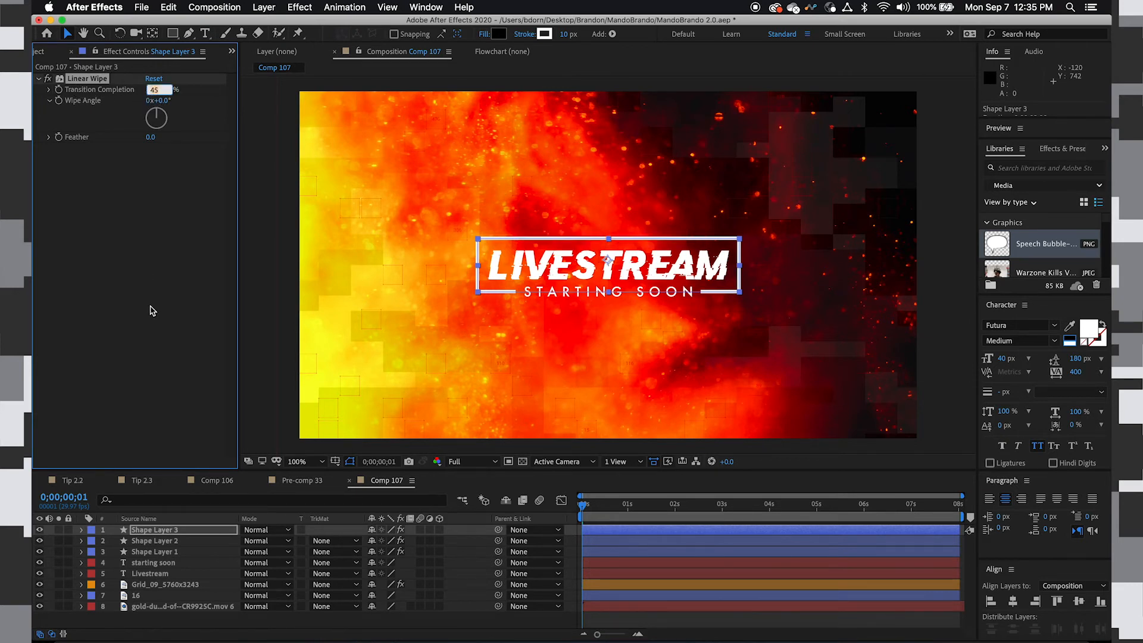
left_click(150, 310)
left_click(149, 622)
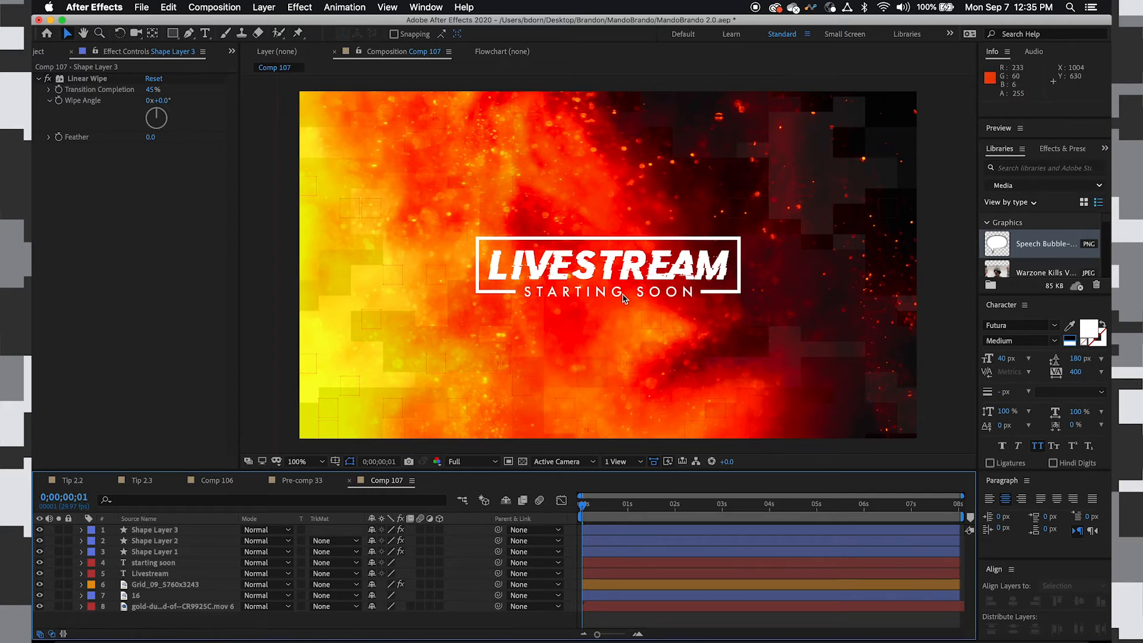
- Move the "starting soon" and Livestream text layers together above the three shape layers in the layer stack
left_click(150, 563)
left_click(150, 574, "shift")
left_click_drag(152, 563, 165, 530)
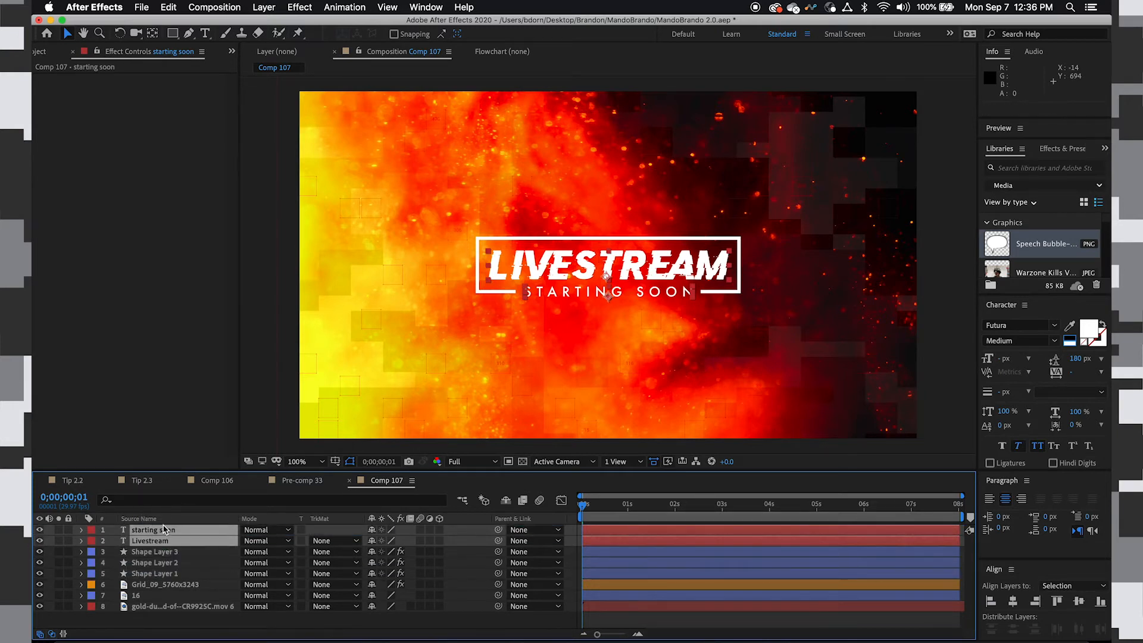
left_click(112, 536)
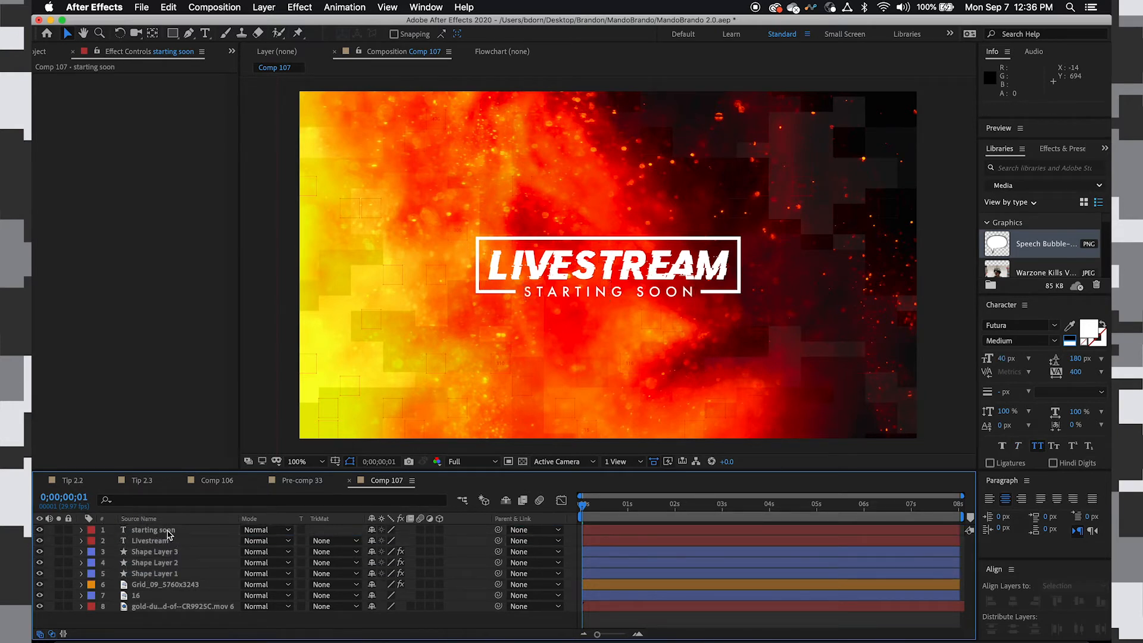
- Duplicate the "starting soon" text layer, move the copy just above the white frame and center it horizontally in the composition
left_click(168, 532)
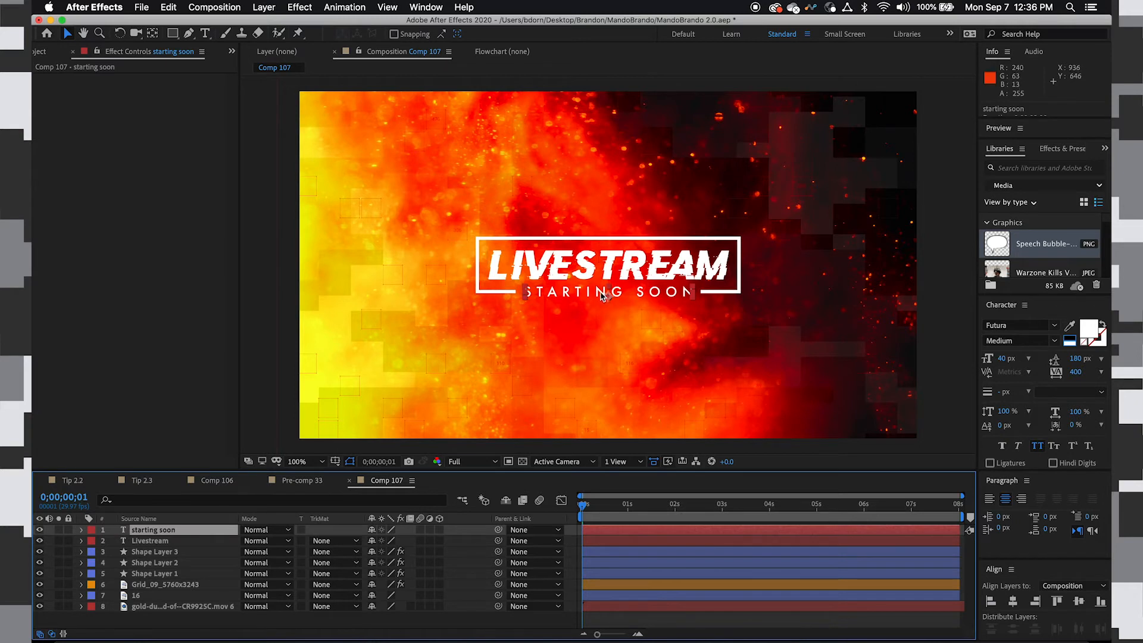
key("super+d")
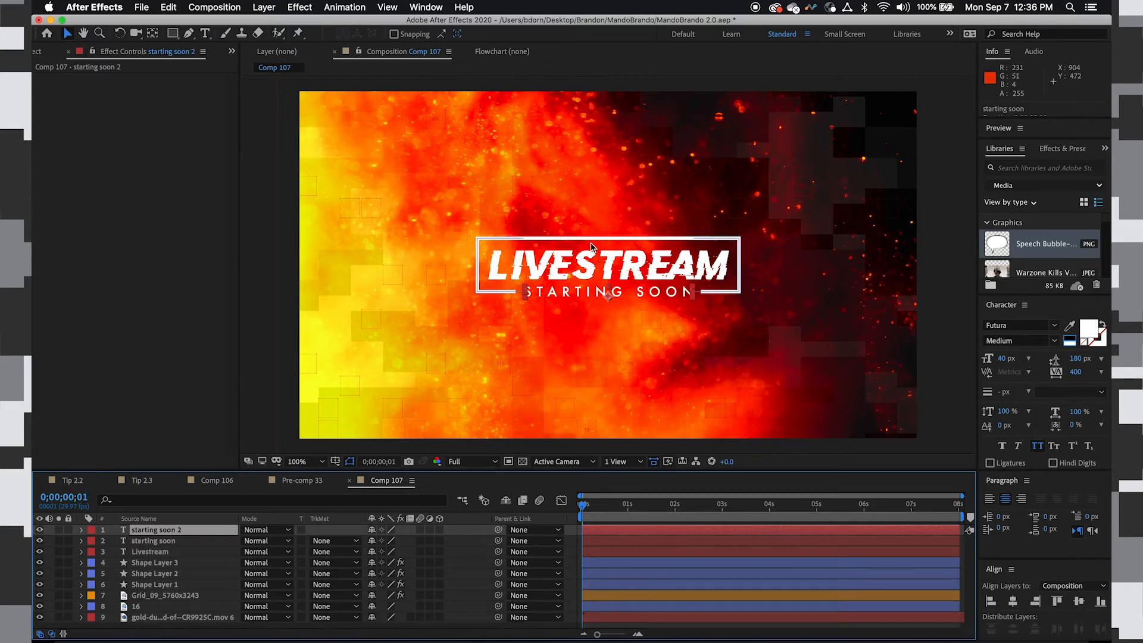
left_click_drag(628, 295, 628, 228)
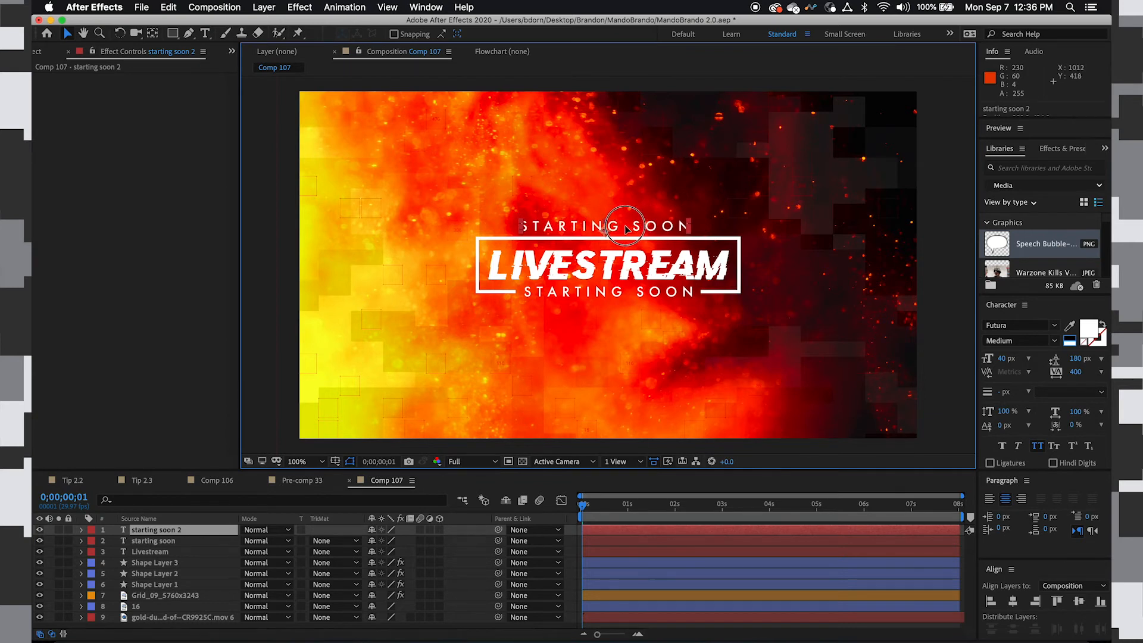
key("Return")
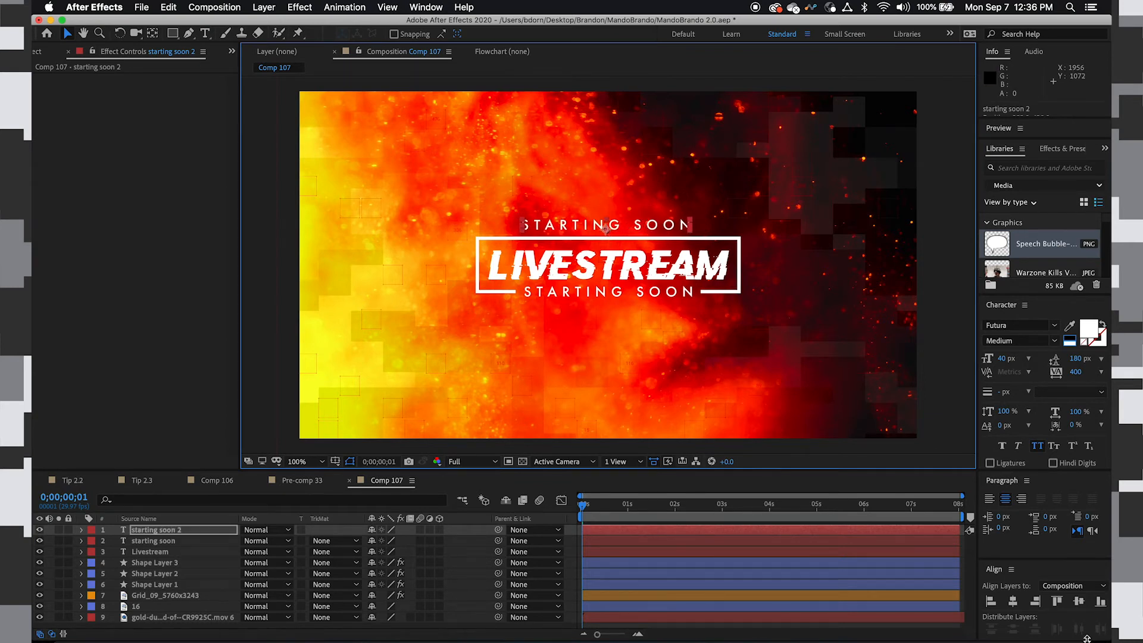
left_click(1013, 602)
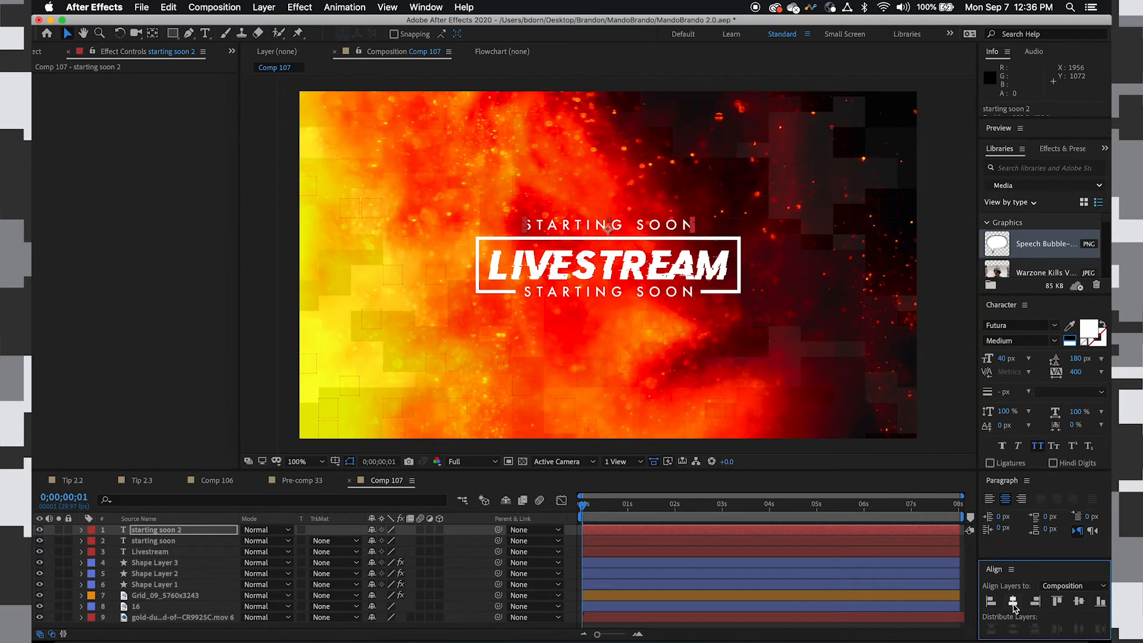
- Replace the duplicated text above the frame with "Mando Brando Gaming"
left_click(580, 224)
key("super+t")
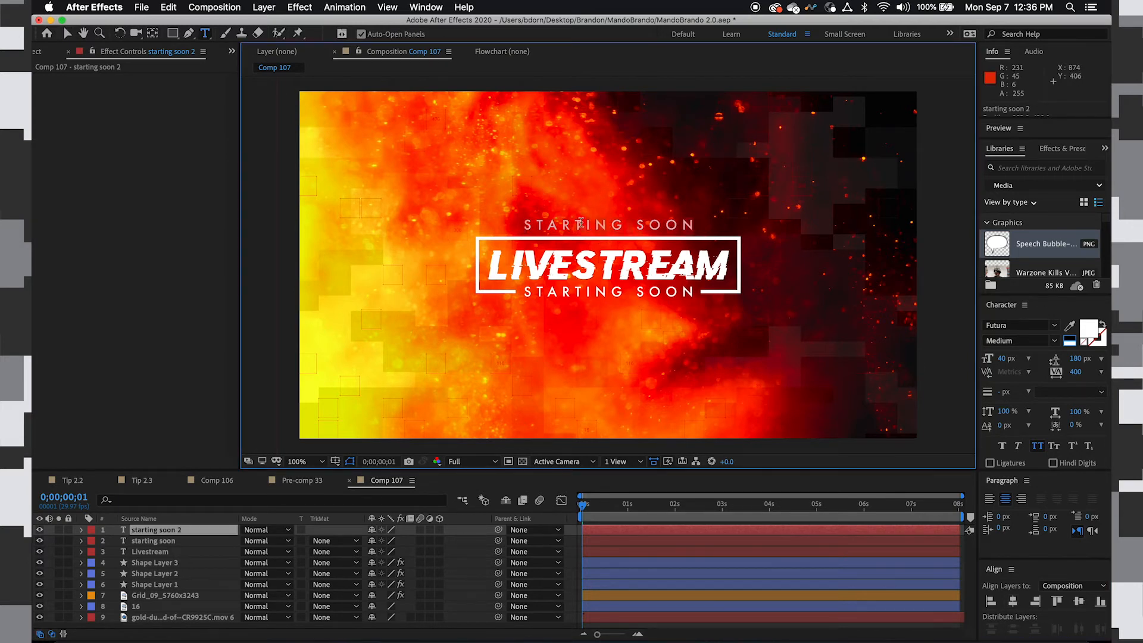
key("super+a")
type("Mando")
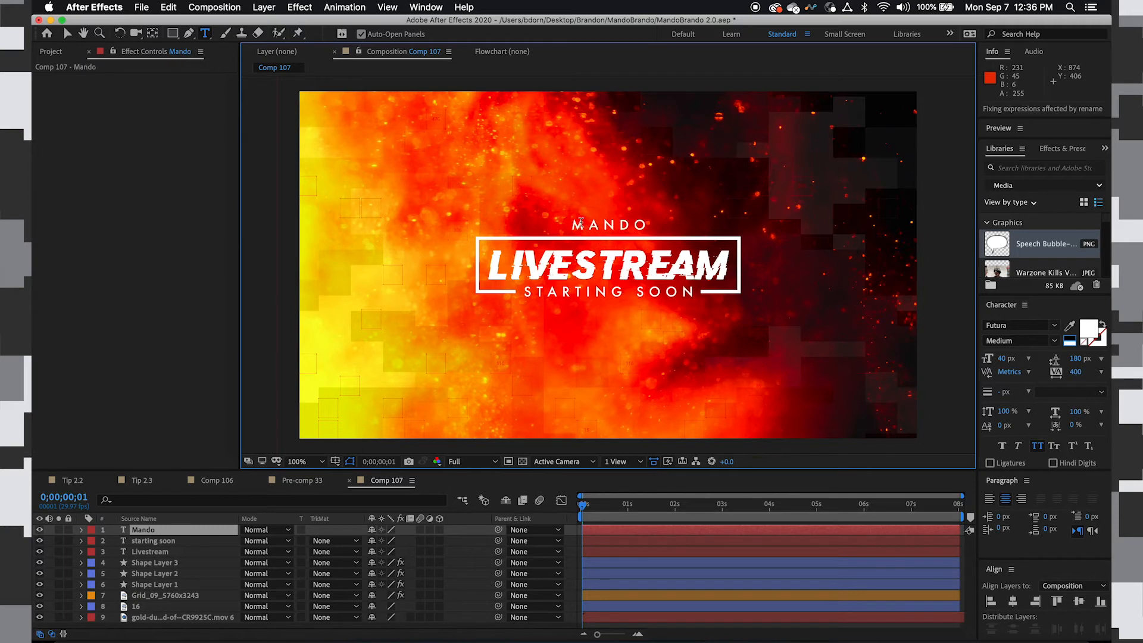
type(" Brando")
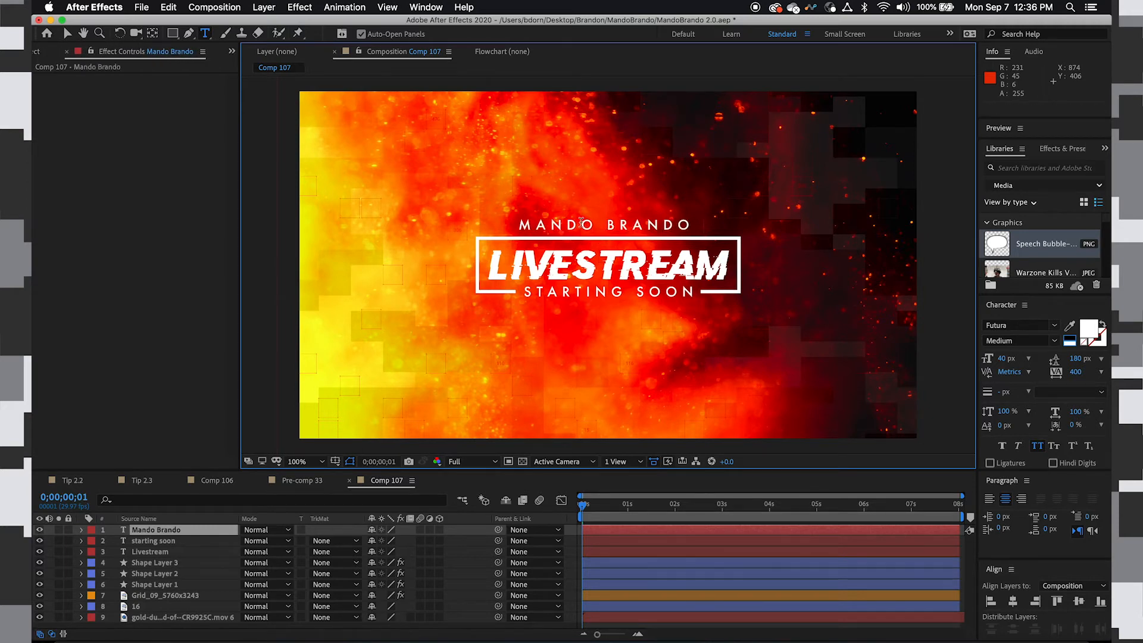
type(" Gaming")
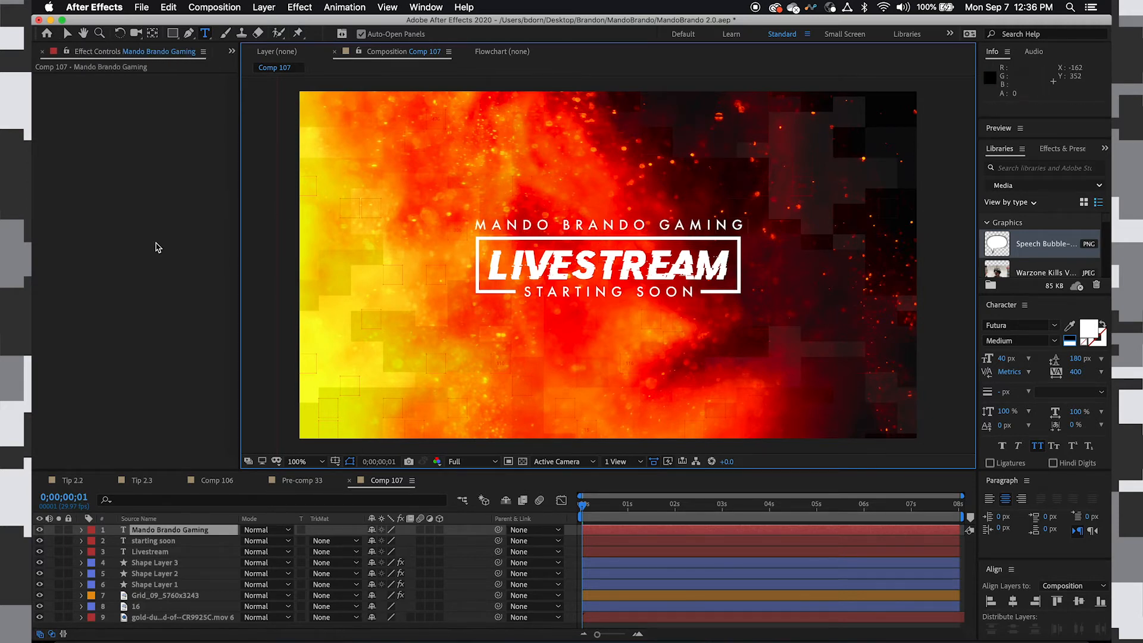
- Set the "Mando Brando Gaming" text size to 30 px and center the layer horizontally in the composition
left_click(119, 532)
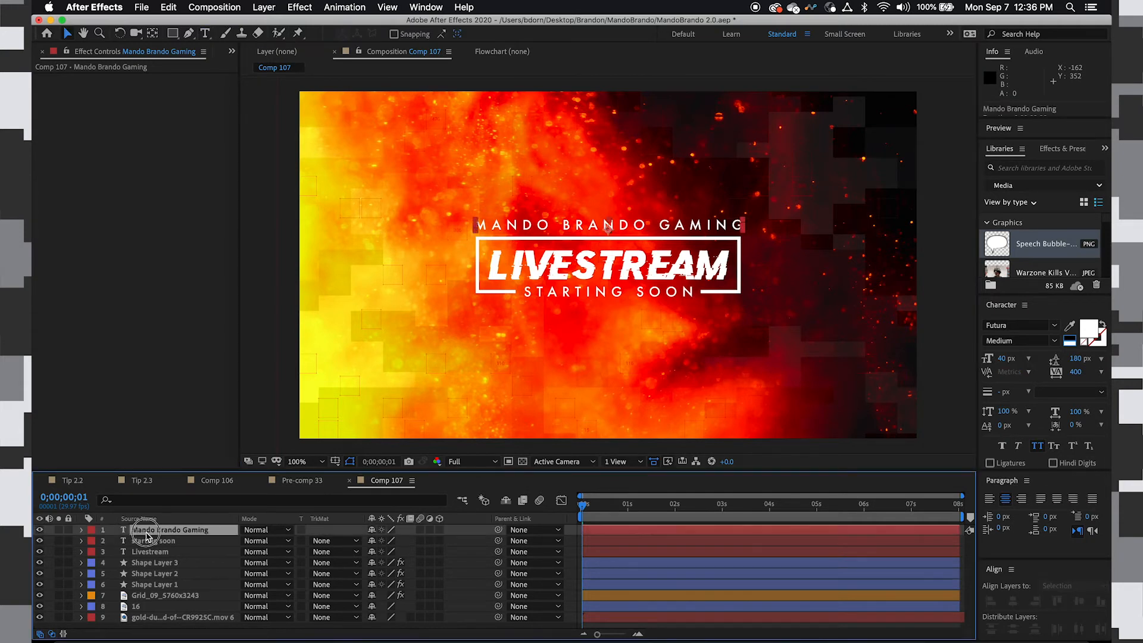
left_click(1004, 359)
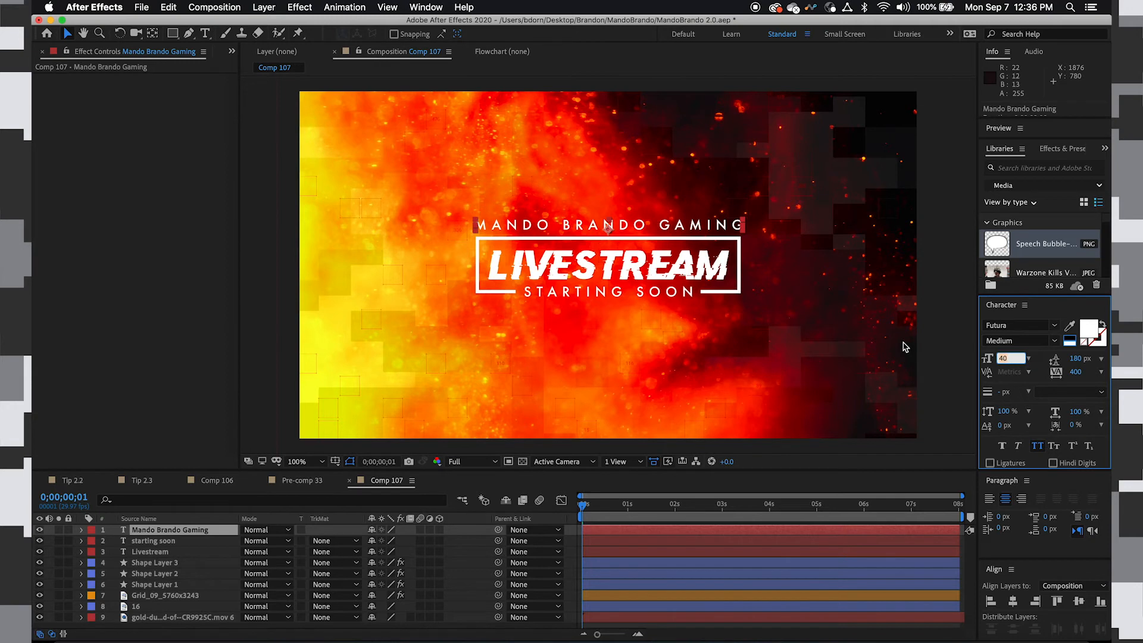
key("shift+Down")
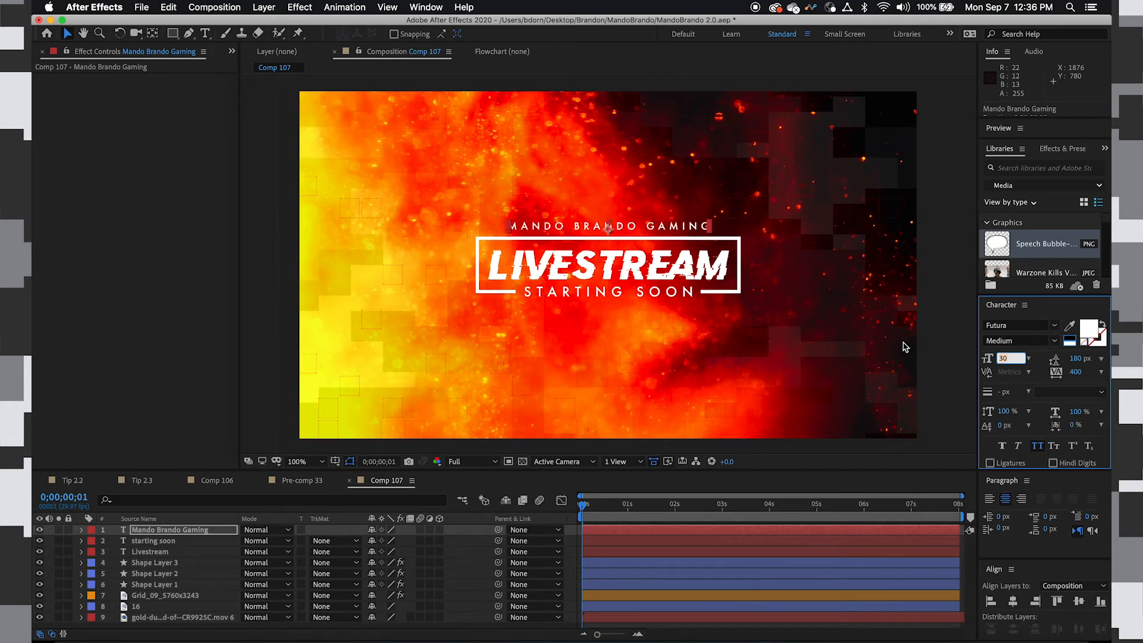
key("Return")
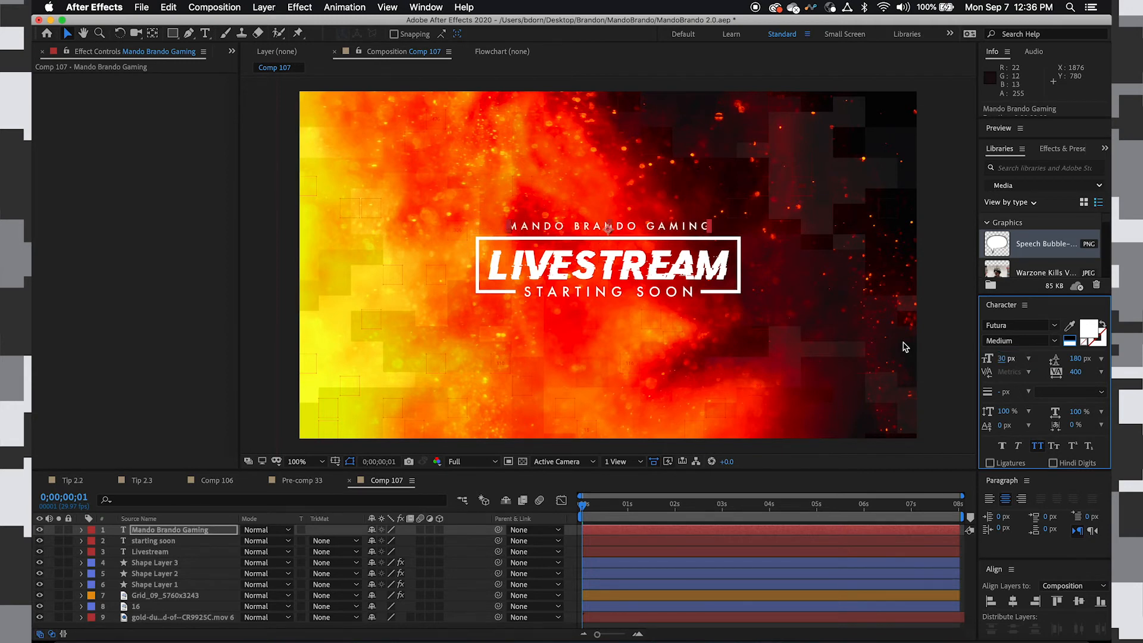
left_click(1013, 601)
left_click(115, 531)
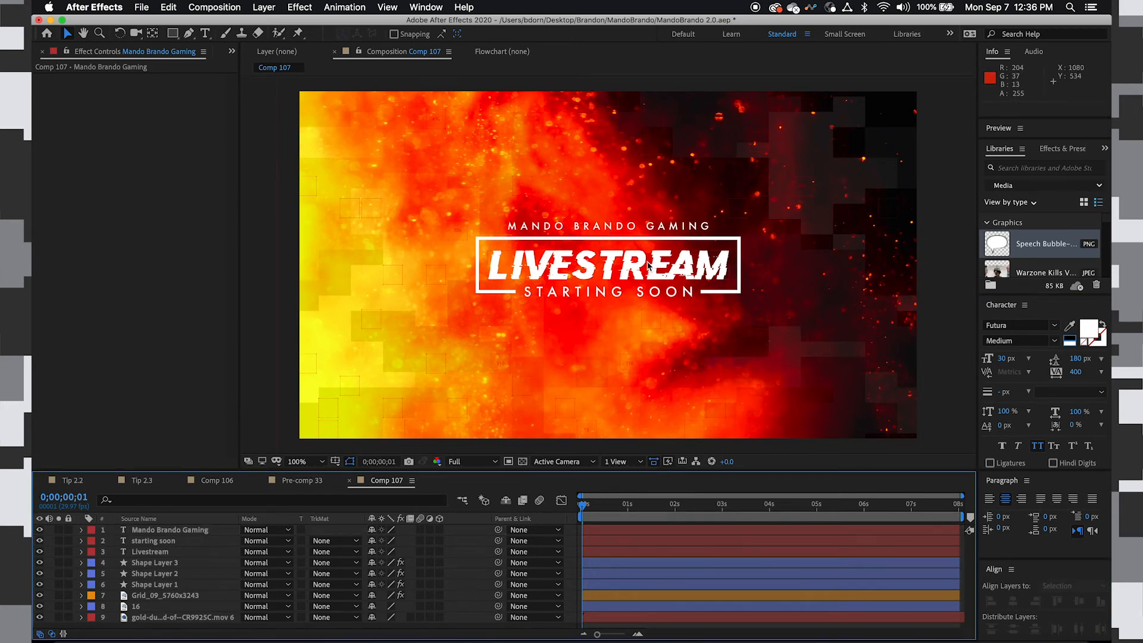
- Nudge the "Mando Brando Gaming" line slightly upward to widen its gap above the white frame
key("period")
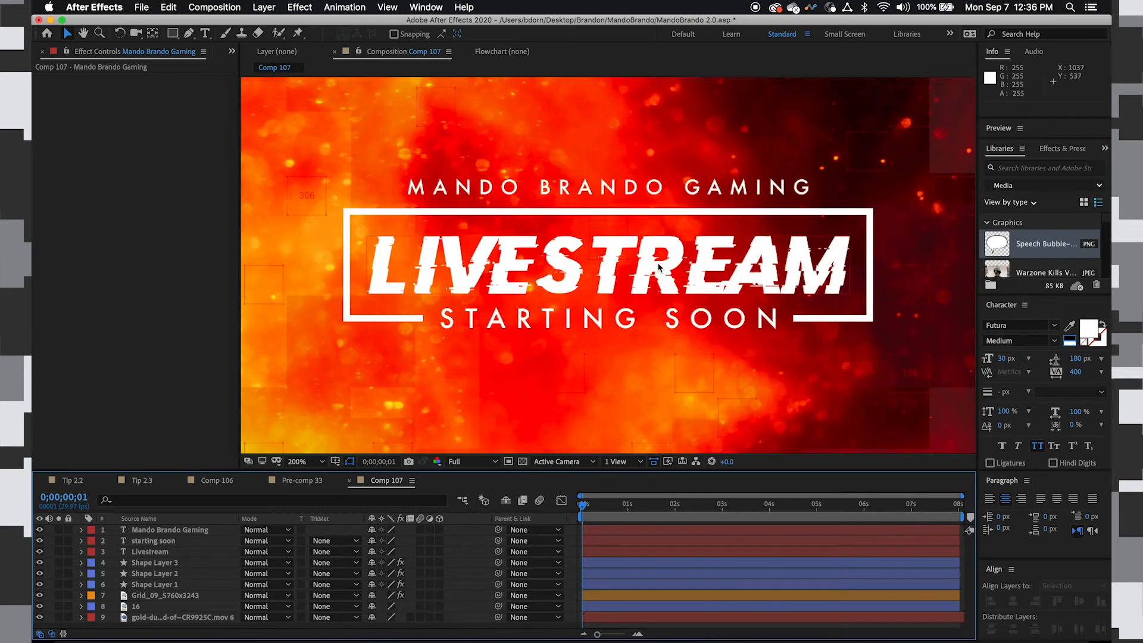
left_click(732, 190)
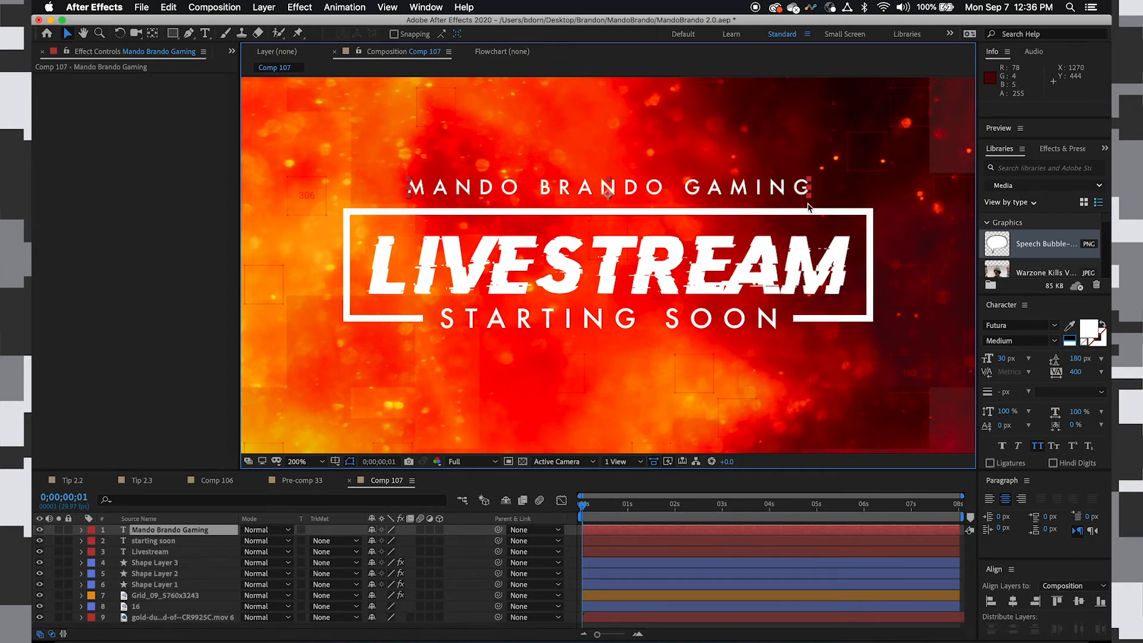
key("Up")
key("Up")
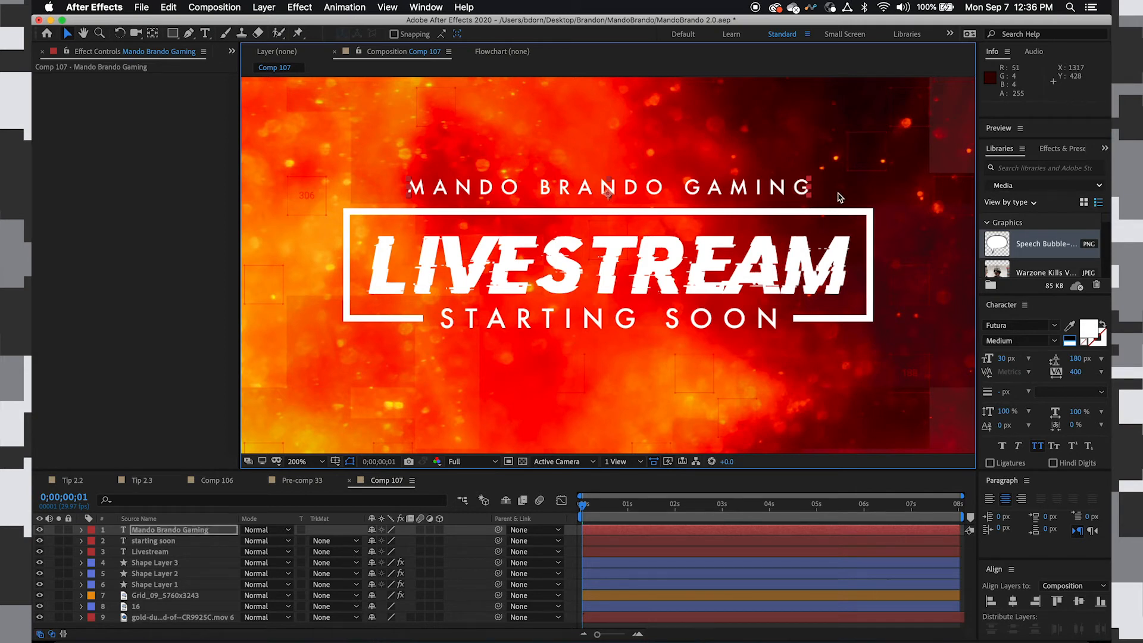
key("Up")
key("Up")
key("Up")
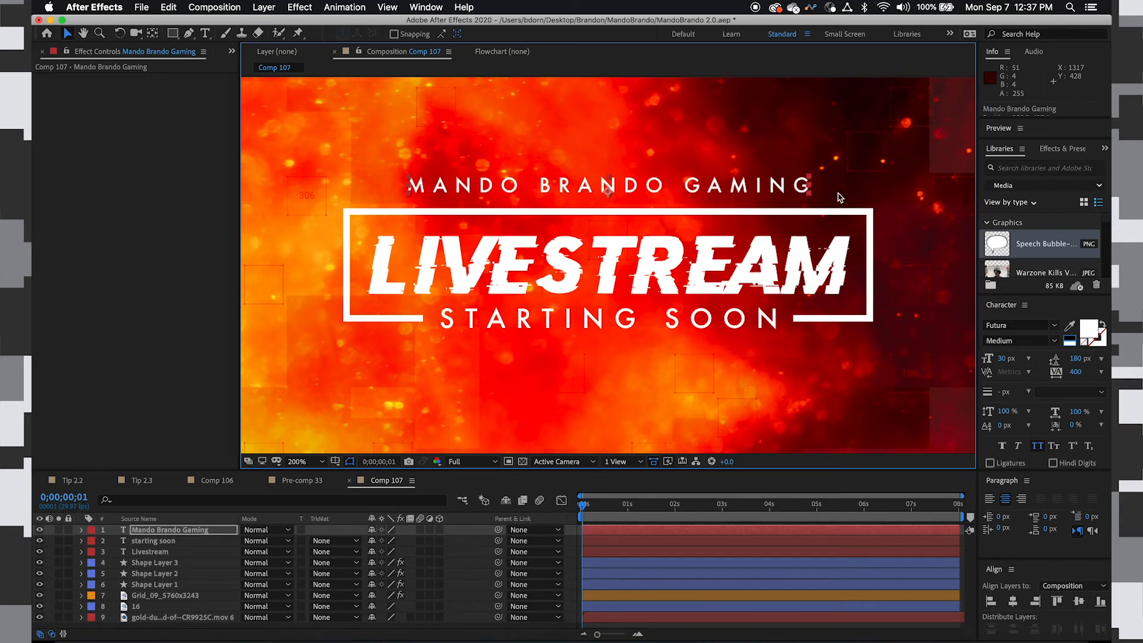
key("Up")
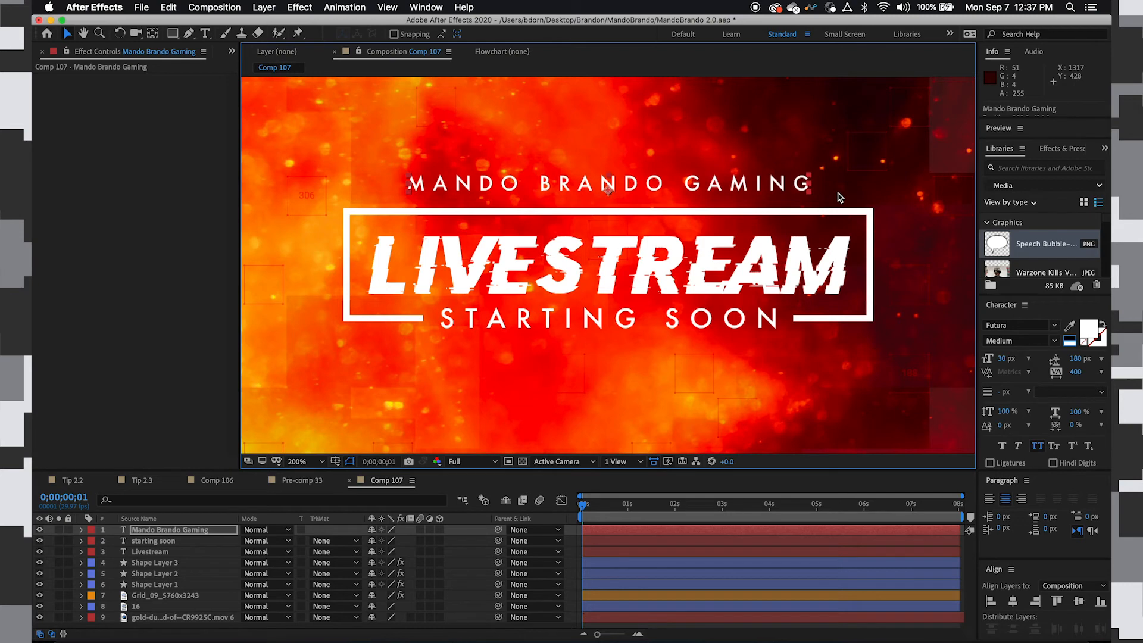
key("Down")
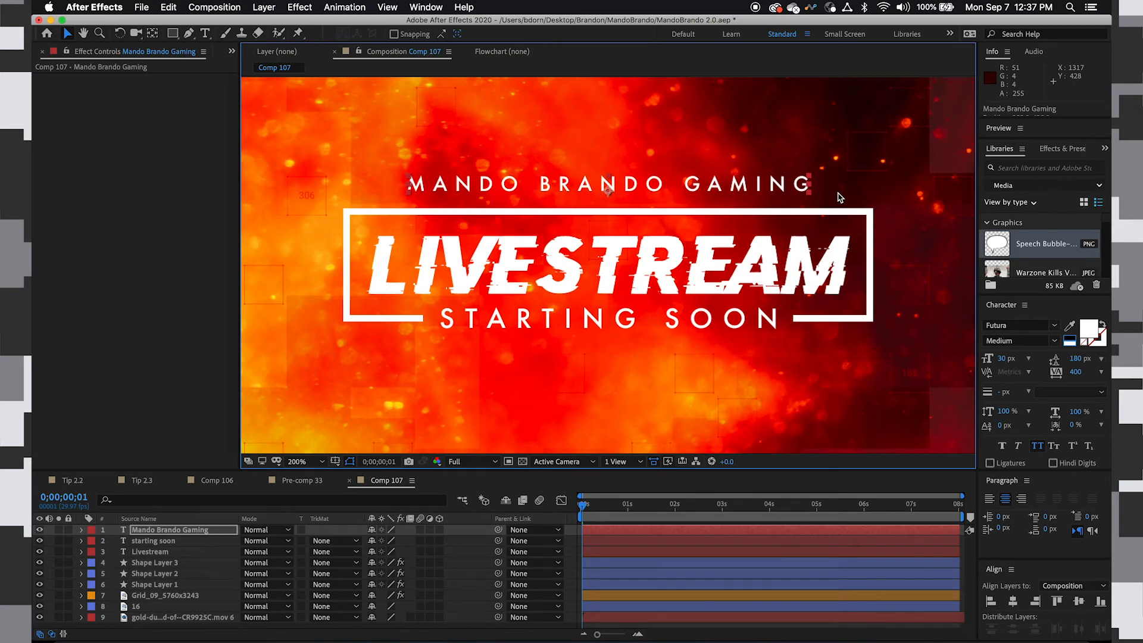
key("comma")
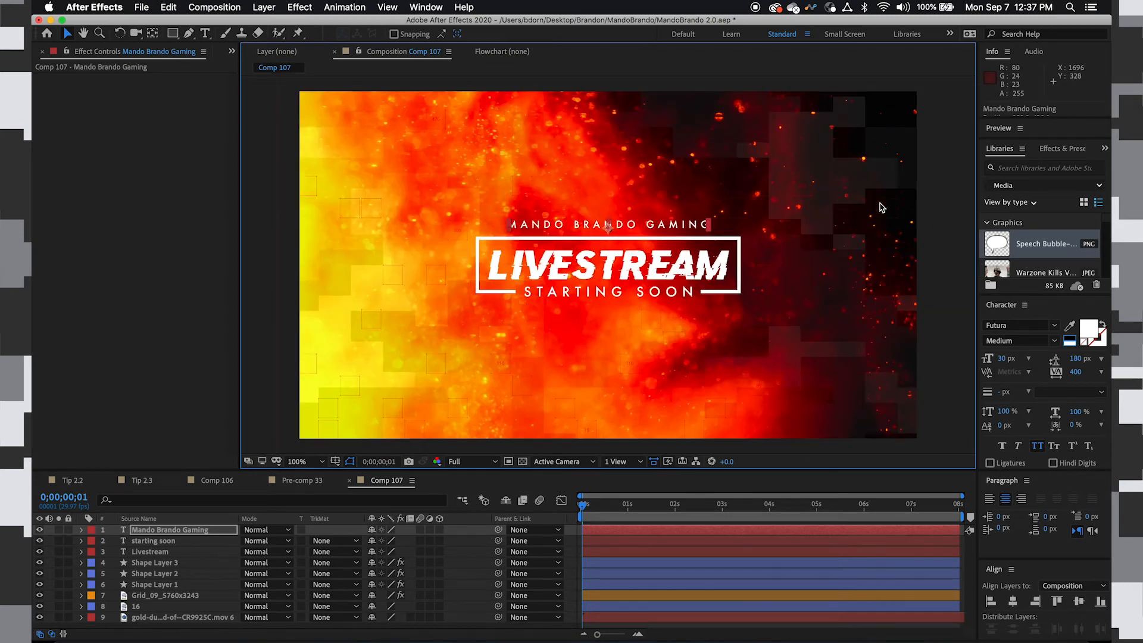
left_click(116, 508)
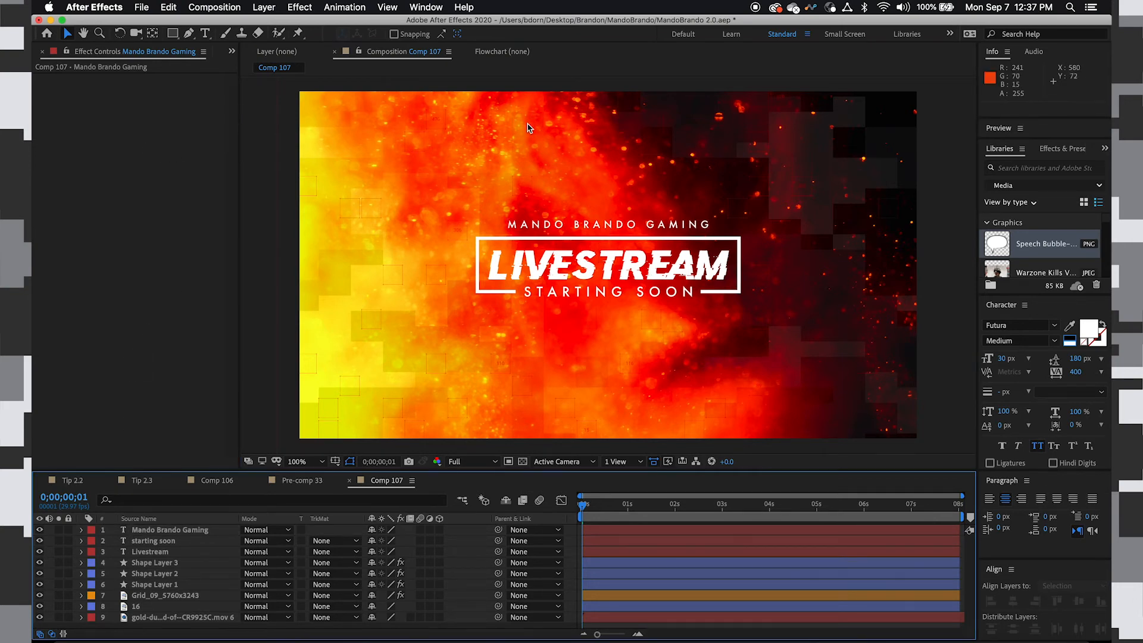
- Draw a rectangle with a 10 px white stroke just inside the composition's edges and center it horizontally and vertically
left_click(173, 33)
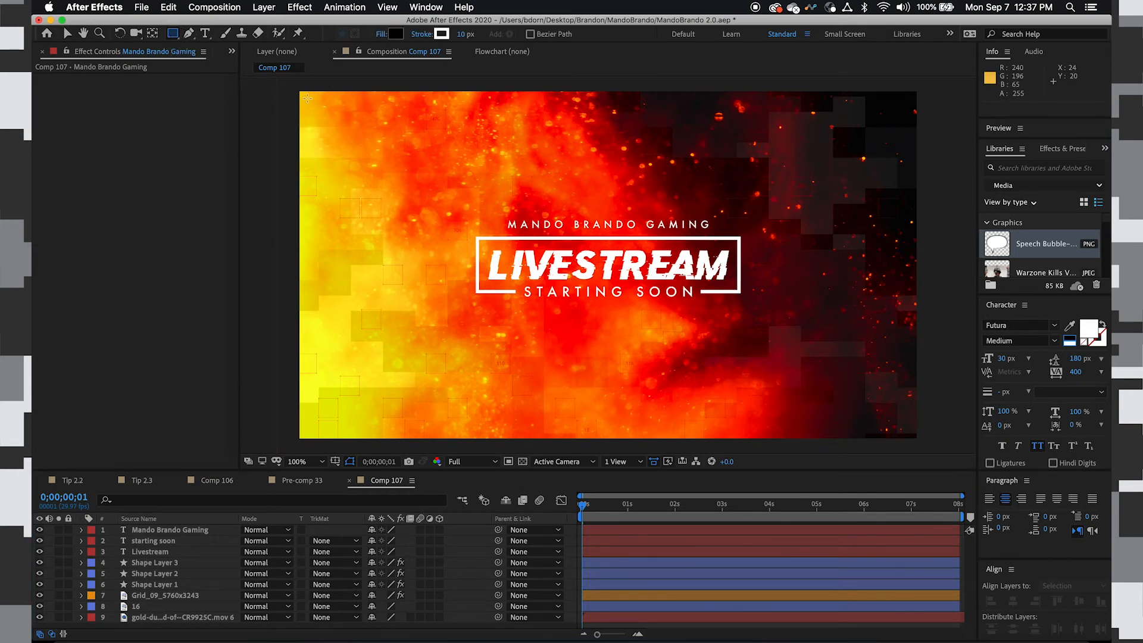
mouse_move(307, 98)
left_mouse_down()
mouse_move(798, 393)
mouse_move(907, 429)
left_mouse_up()
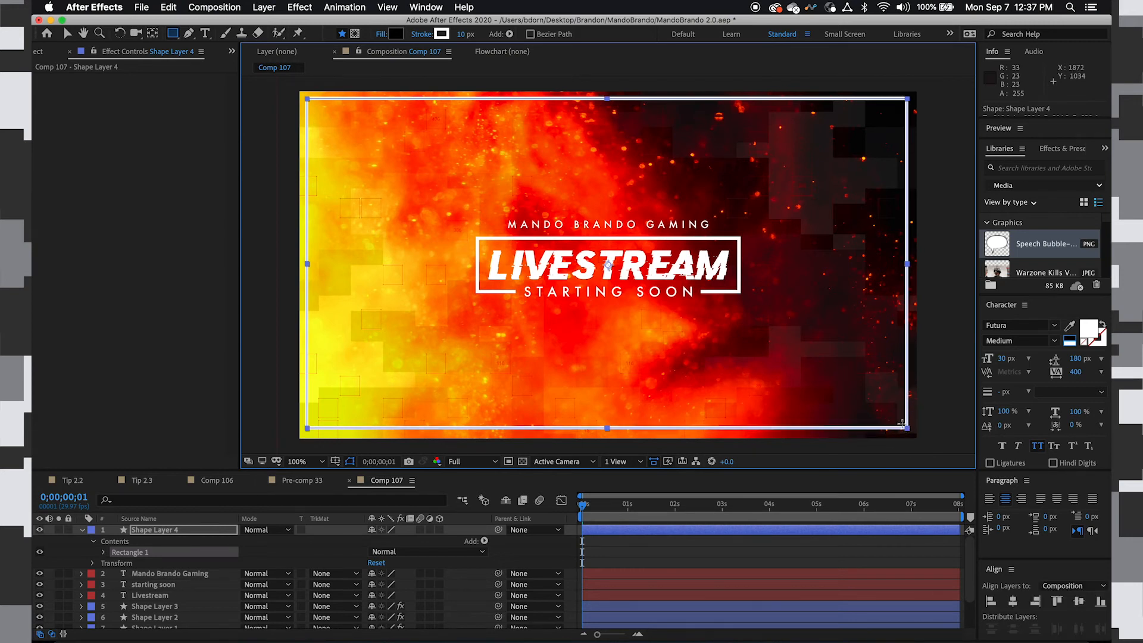
key("v")
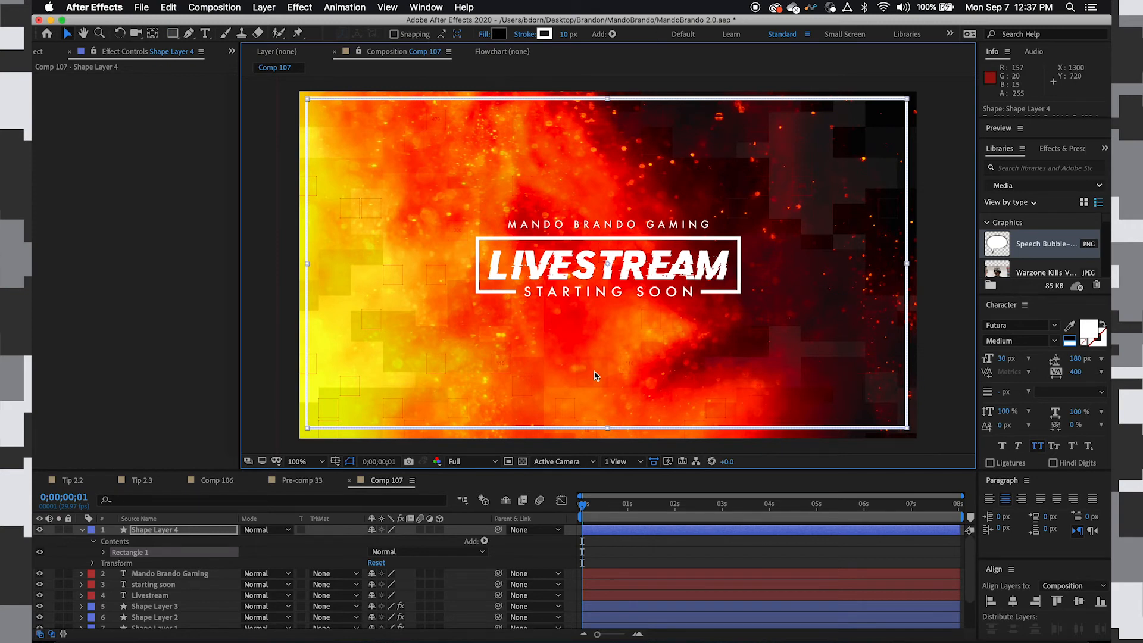
left_click(82, 532)
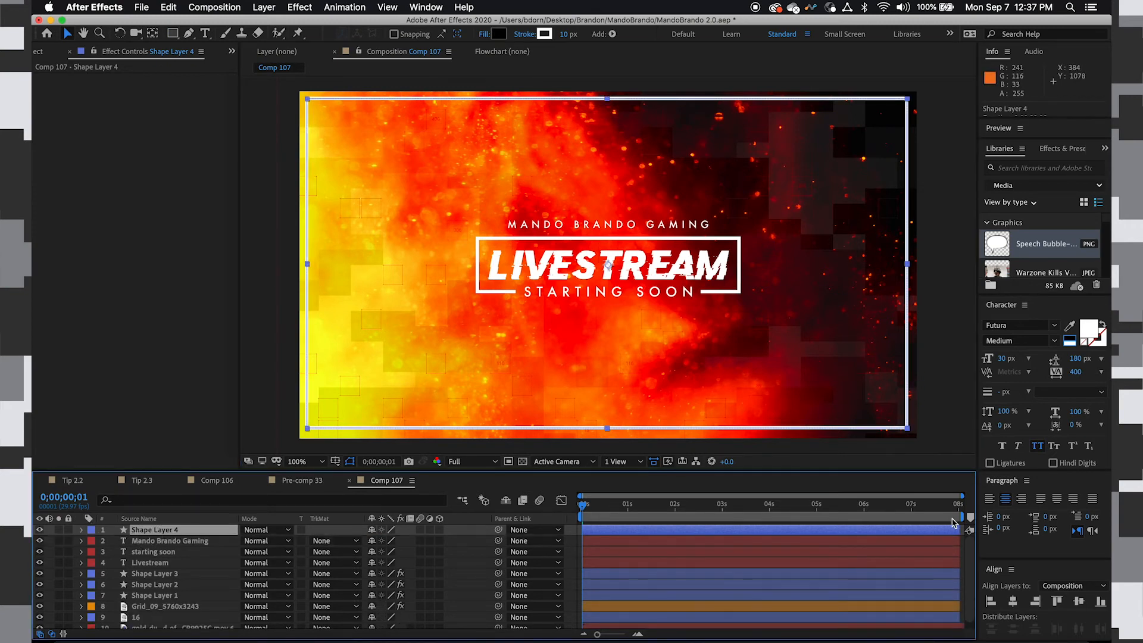
left_click(1013, 603)
left_click(1078, 602)
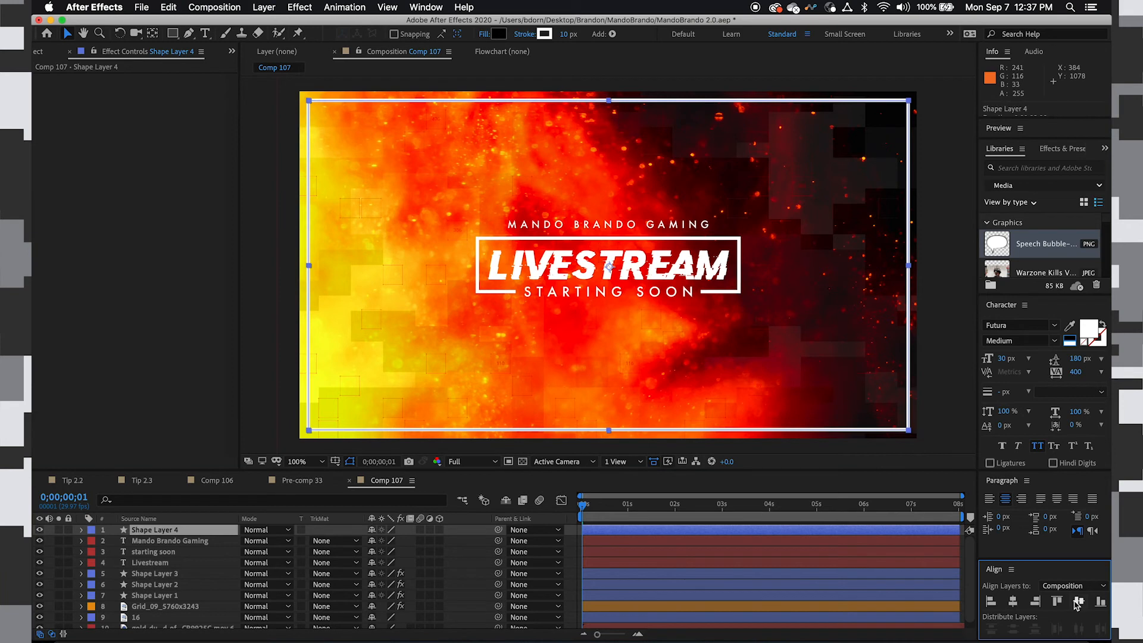
left_click(116, 513)
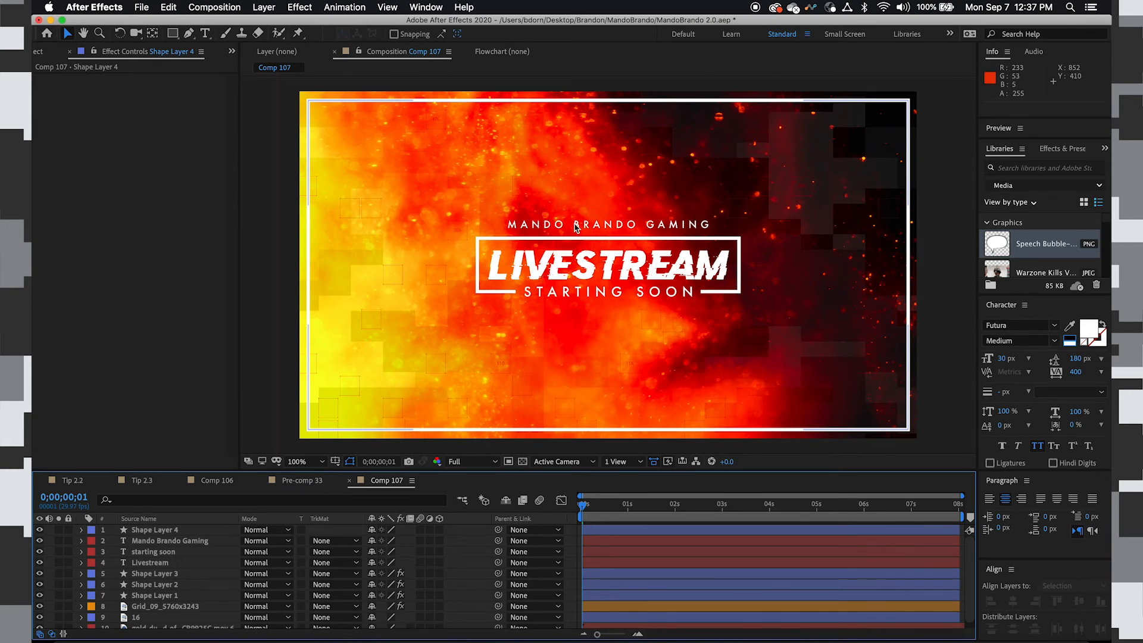
- Pre-compose all text and shape layers, from Shape Layer 4 through Shape Layer 1, moving all attributes into the new composition
left_click(158, 531)
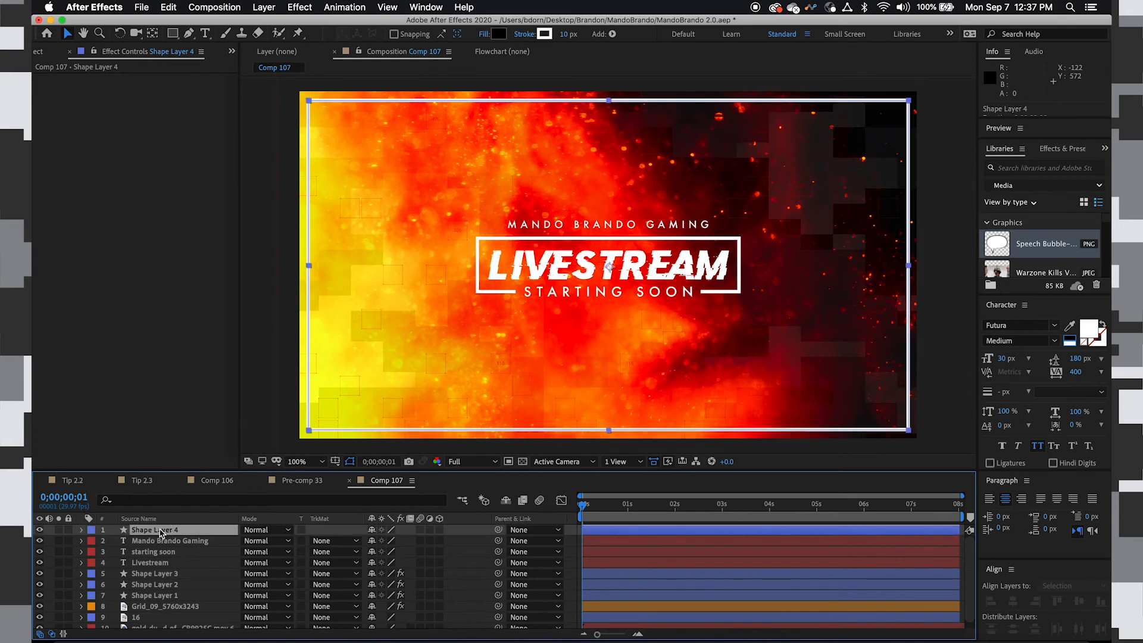
left_click(173, 595, "shift")
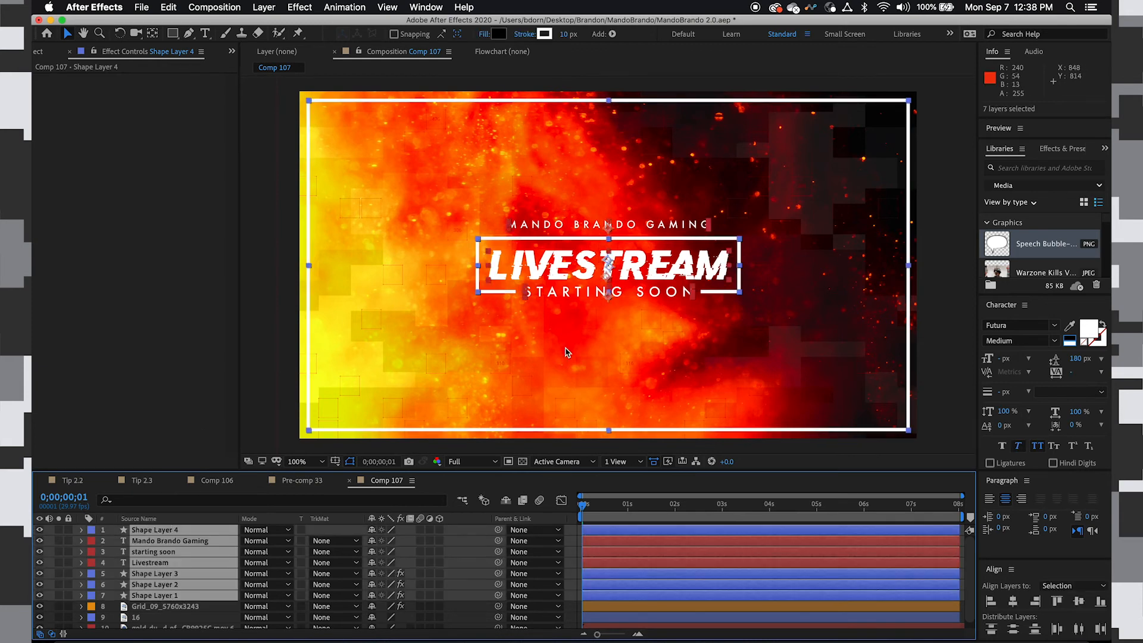
right_click(151, 532)
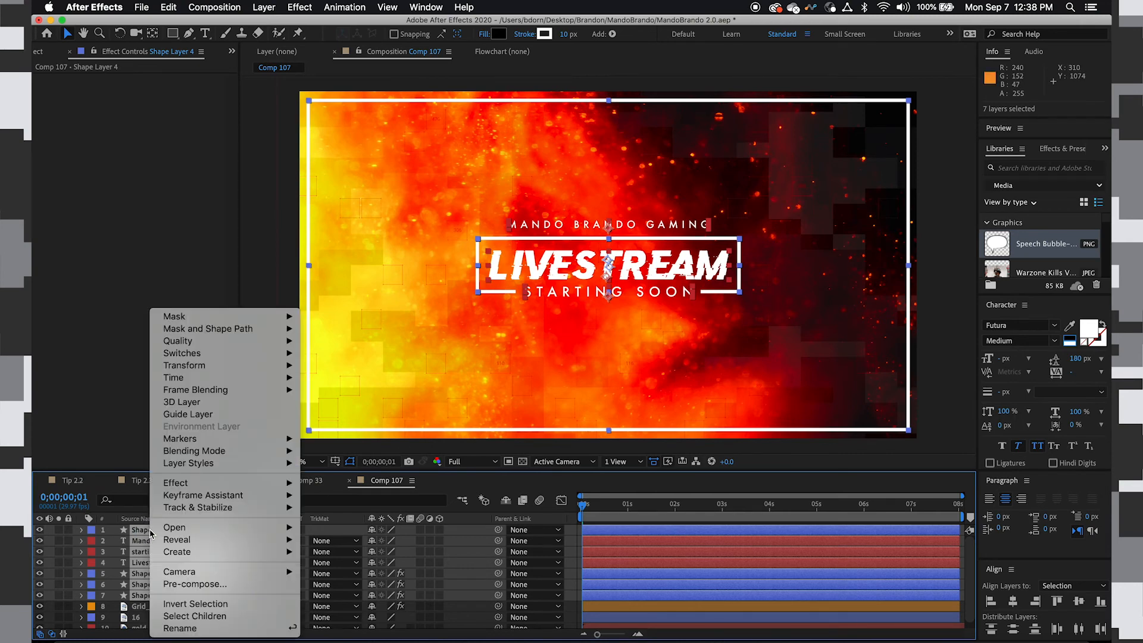
left_click(208, 585)
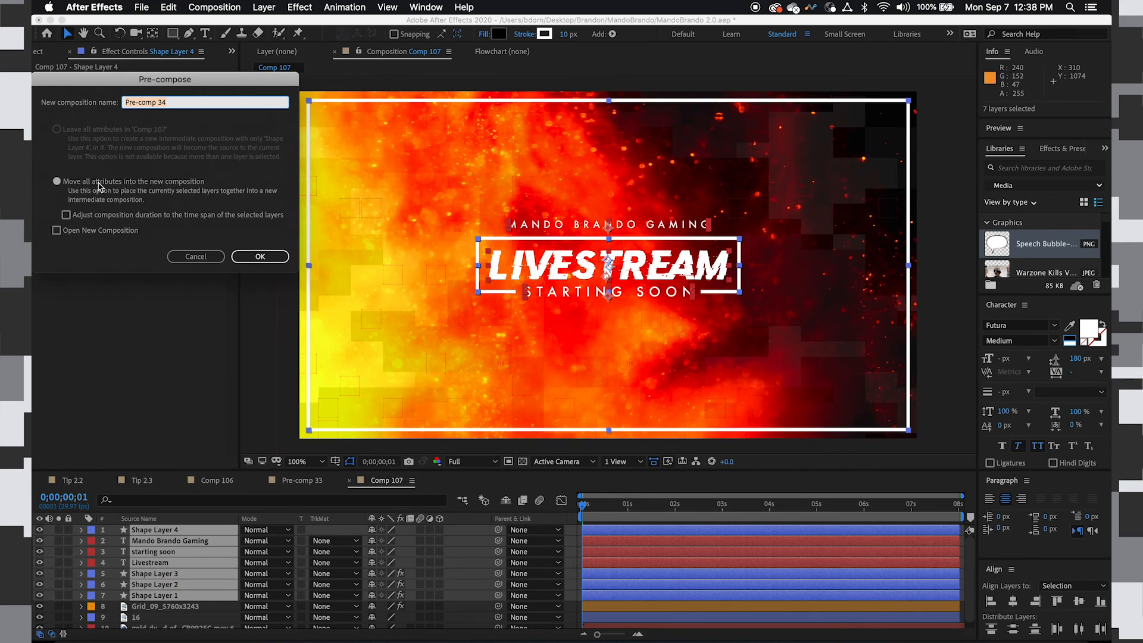
left_click(274, 257)
- Add a Drop Shadow layer style to the Pre-comp 34 layer
left_click(136, 531)
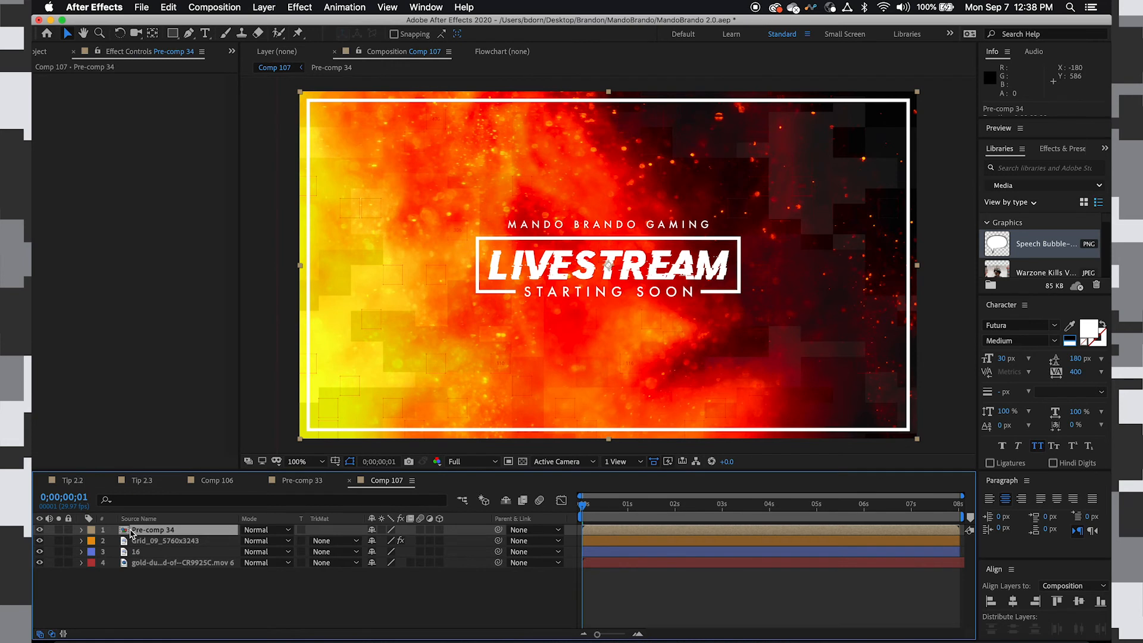
left_click(264, 7)
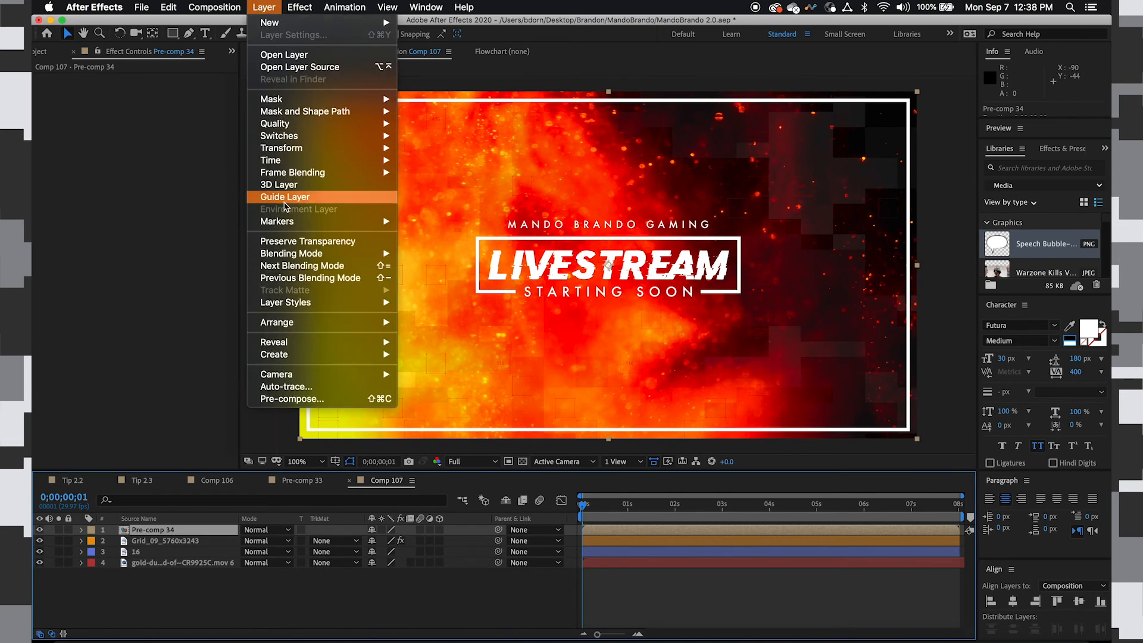
mouse_move(311, 302)
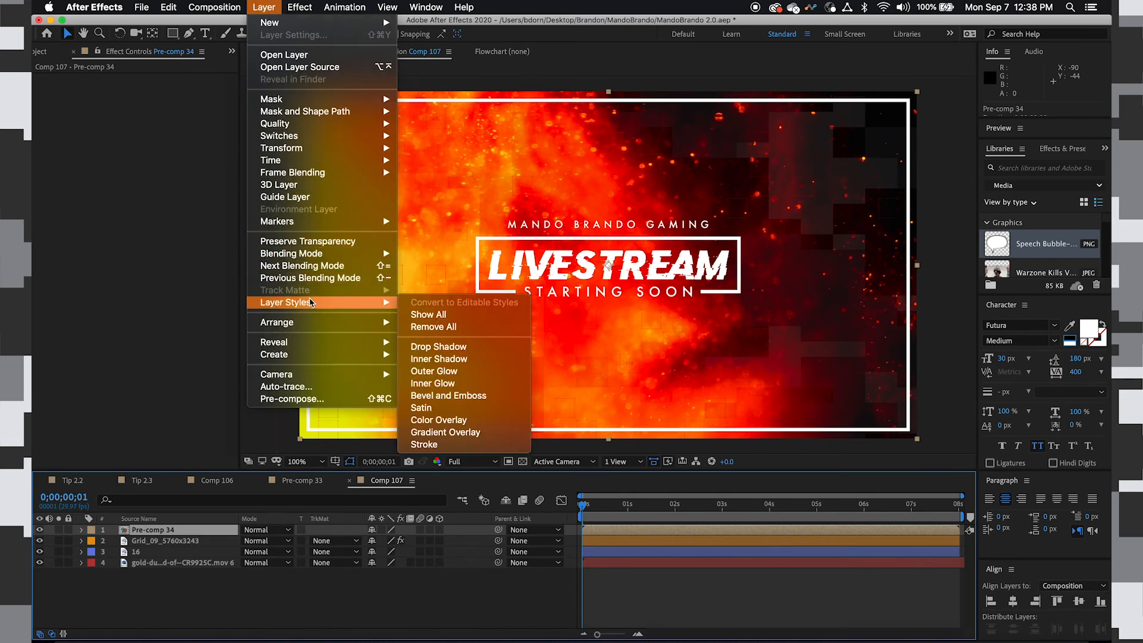
left_click(444, 348)
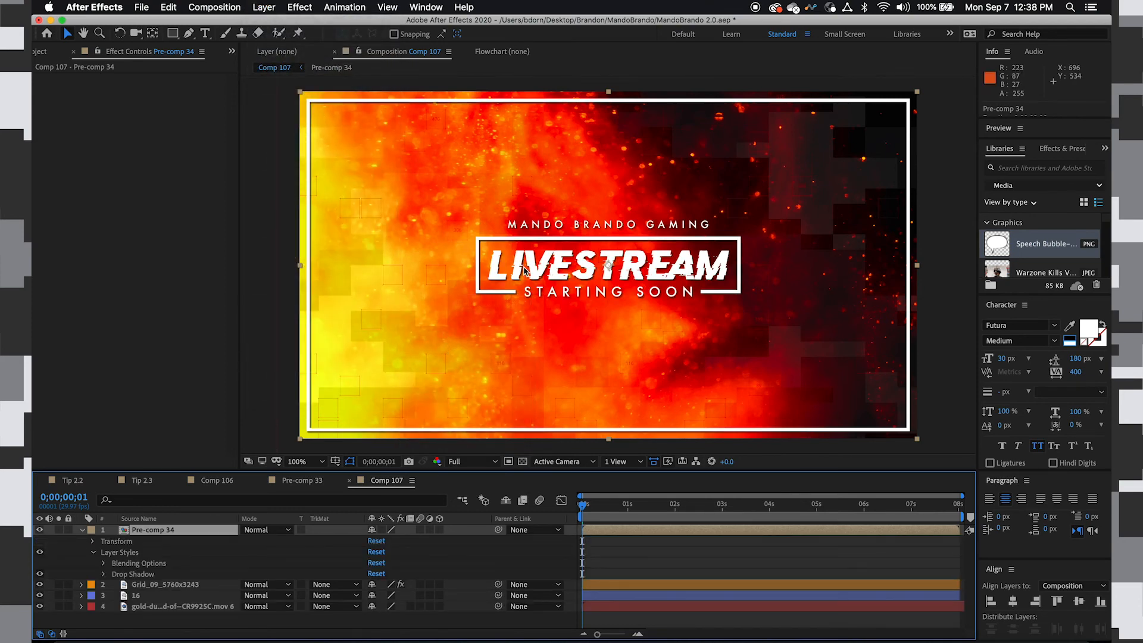
left_click(82, 530)
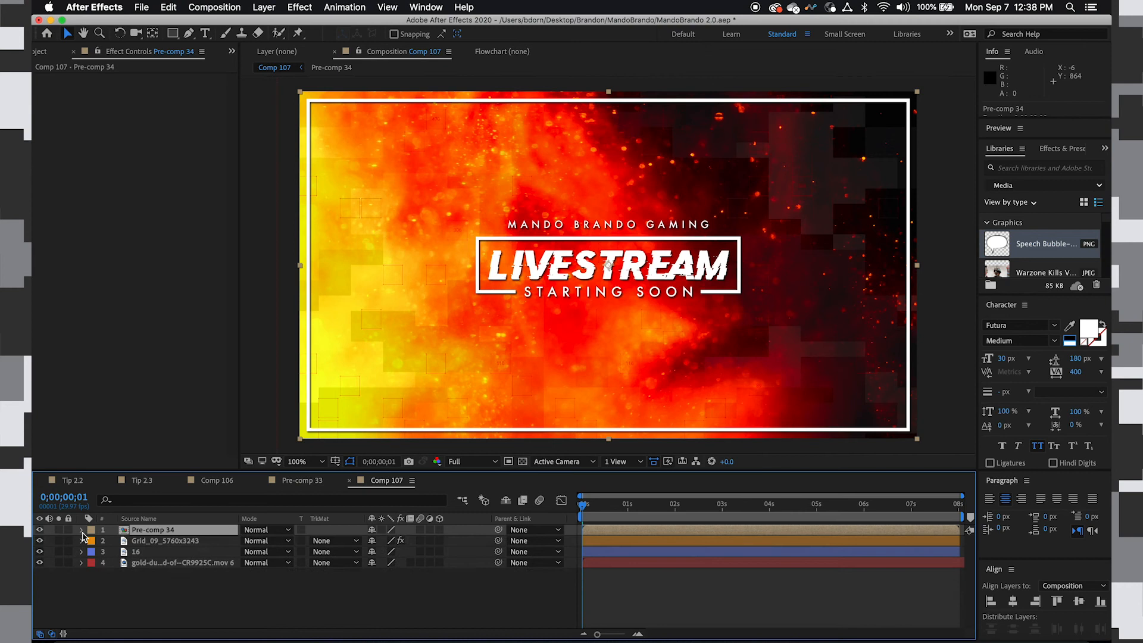
left_click(237, 595)
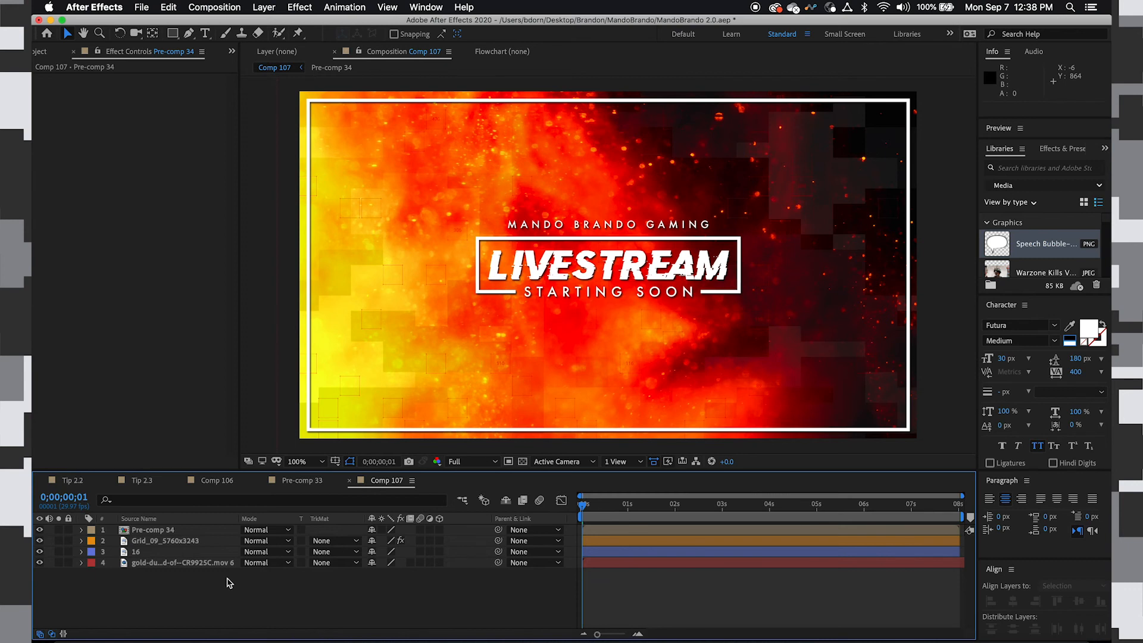
- Duplicate the Pre-comp 34 layer and turn off the Drop Shadow on the lower copy
left_click(155, 531)
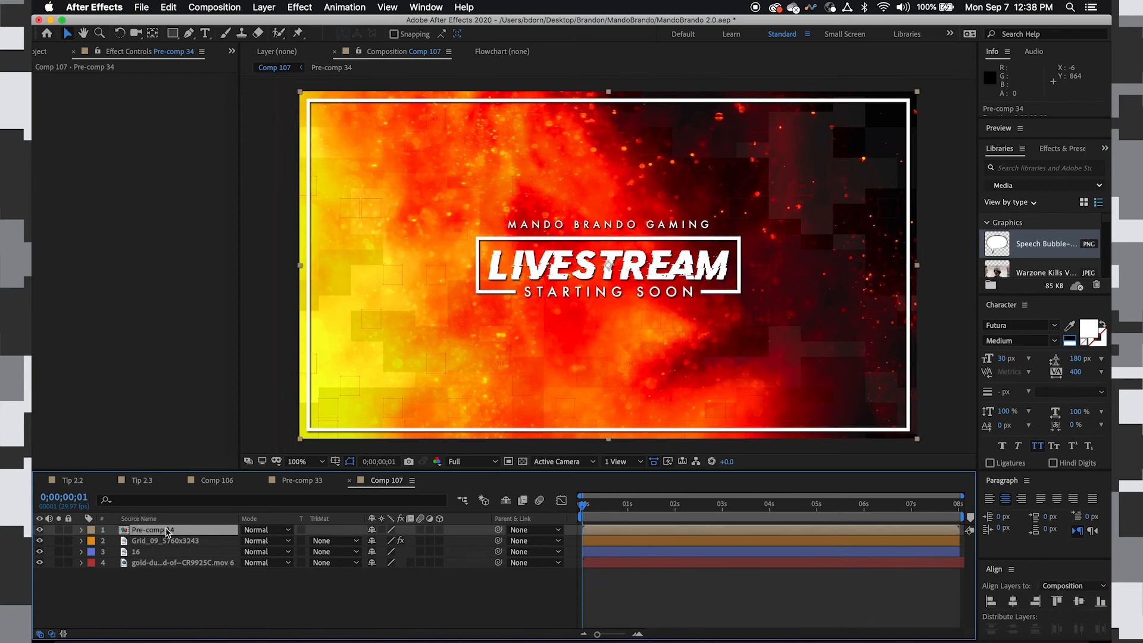
key("super+d")
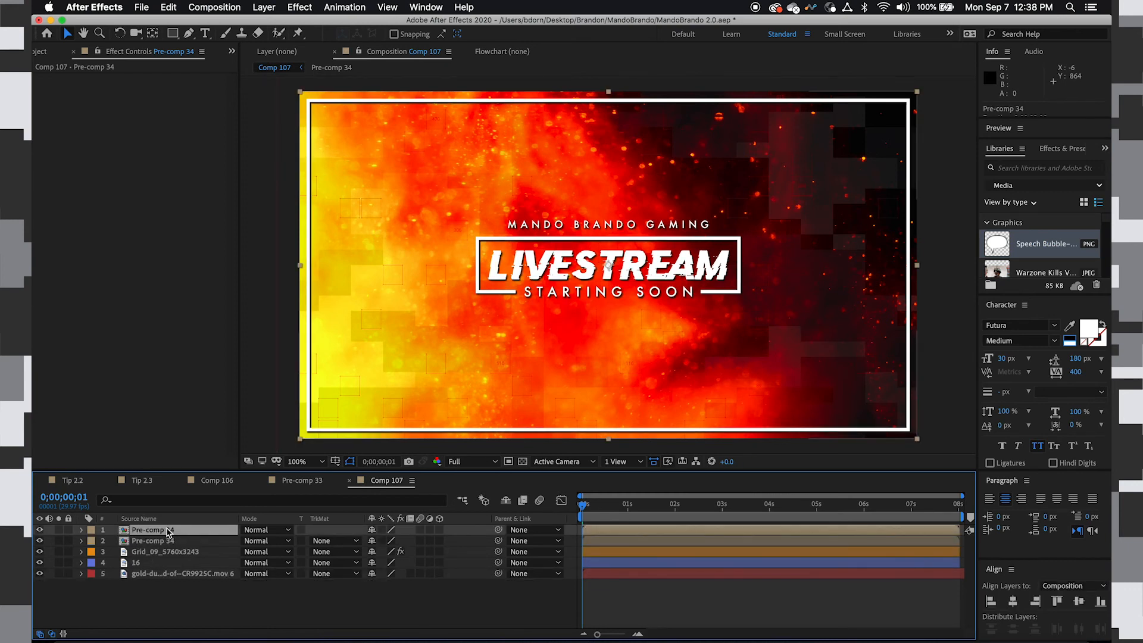
left_click(166, 542)
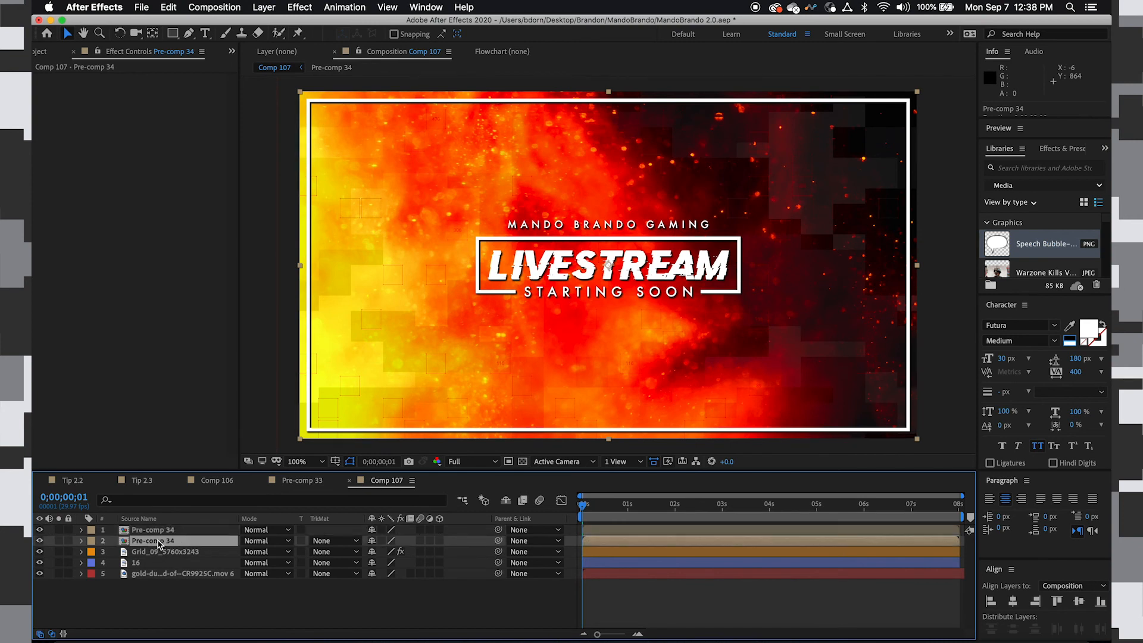
left_click(81, 541)
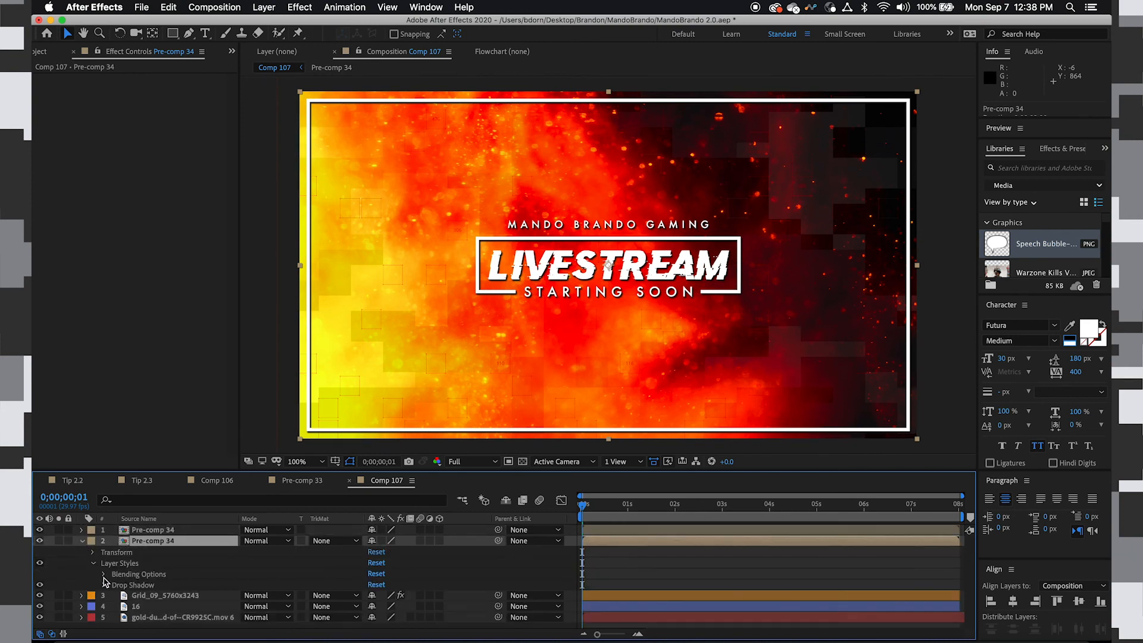
left_click(39, 586)
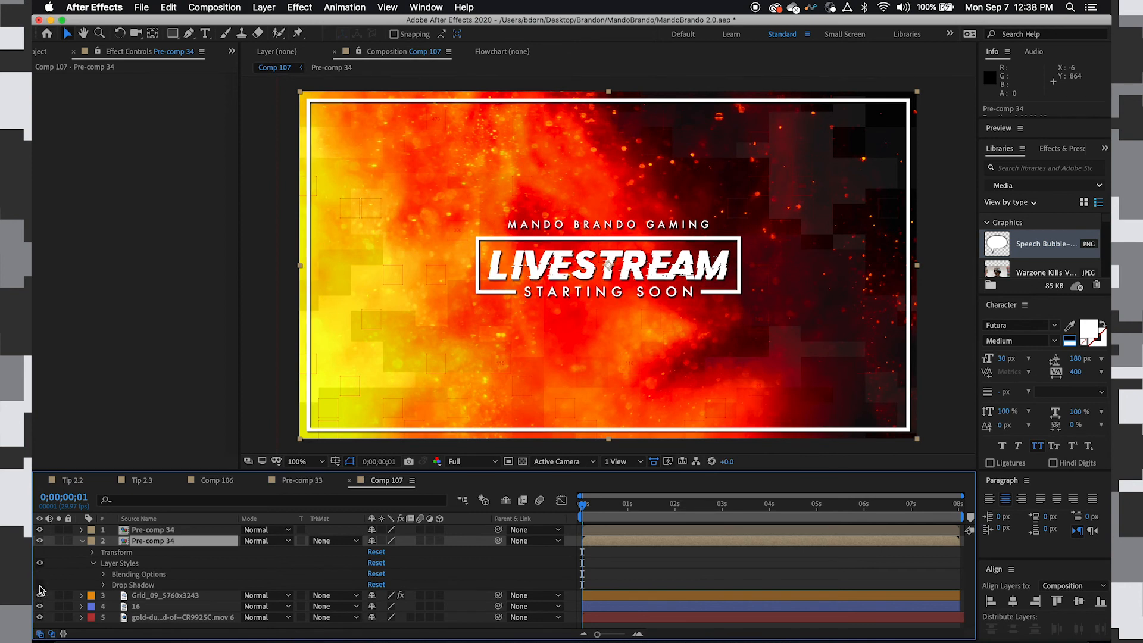
left_click(82, 541)
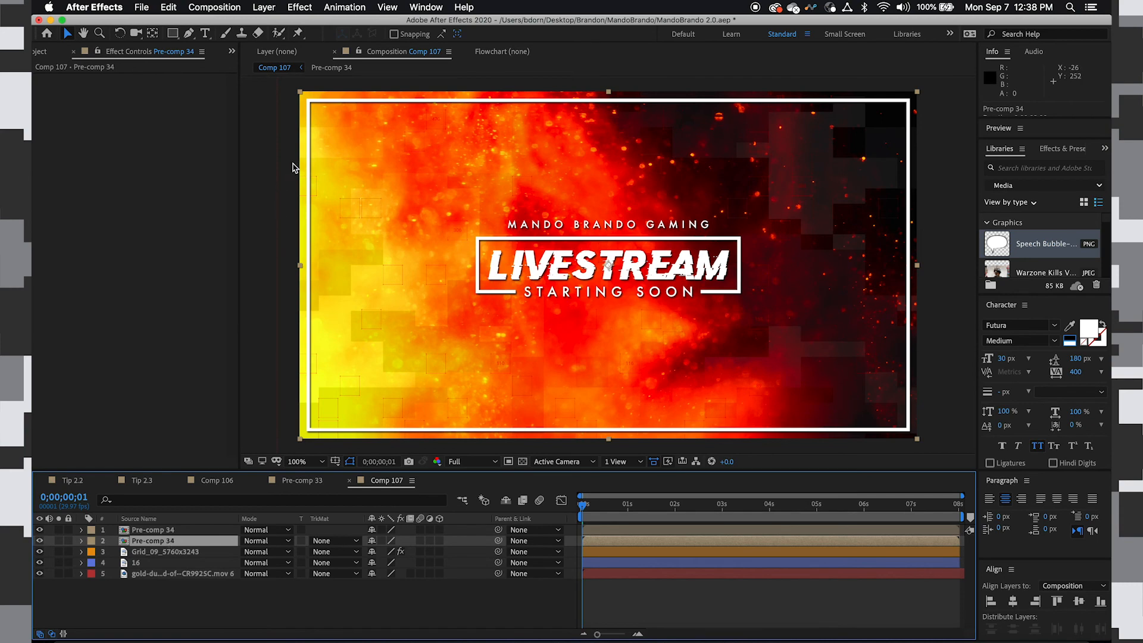
- Apply a Directional Blur effect to the lower Pre-comp 34 copy with its direction set to 90°
left_click(300, 8)
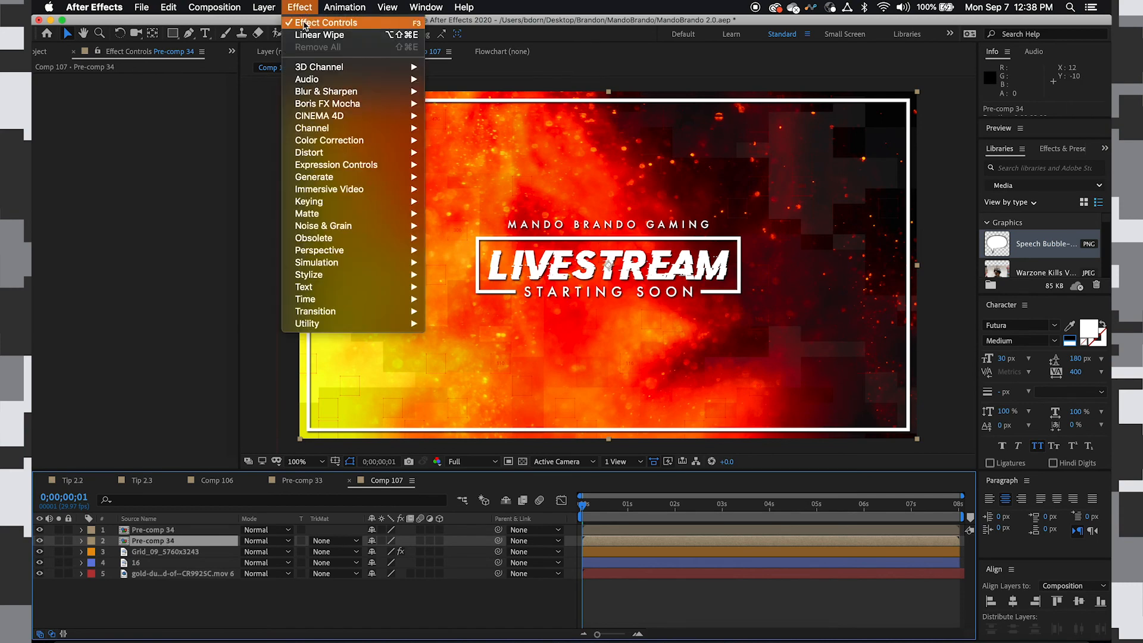
mouse_move(342, 96)
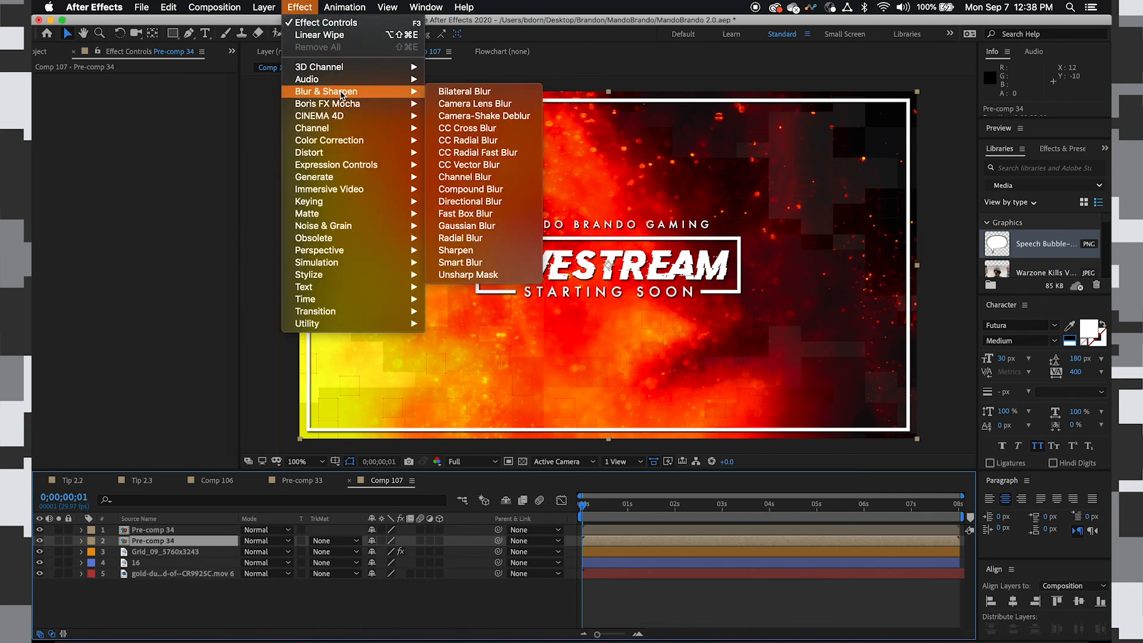
left_click(499, 205)
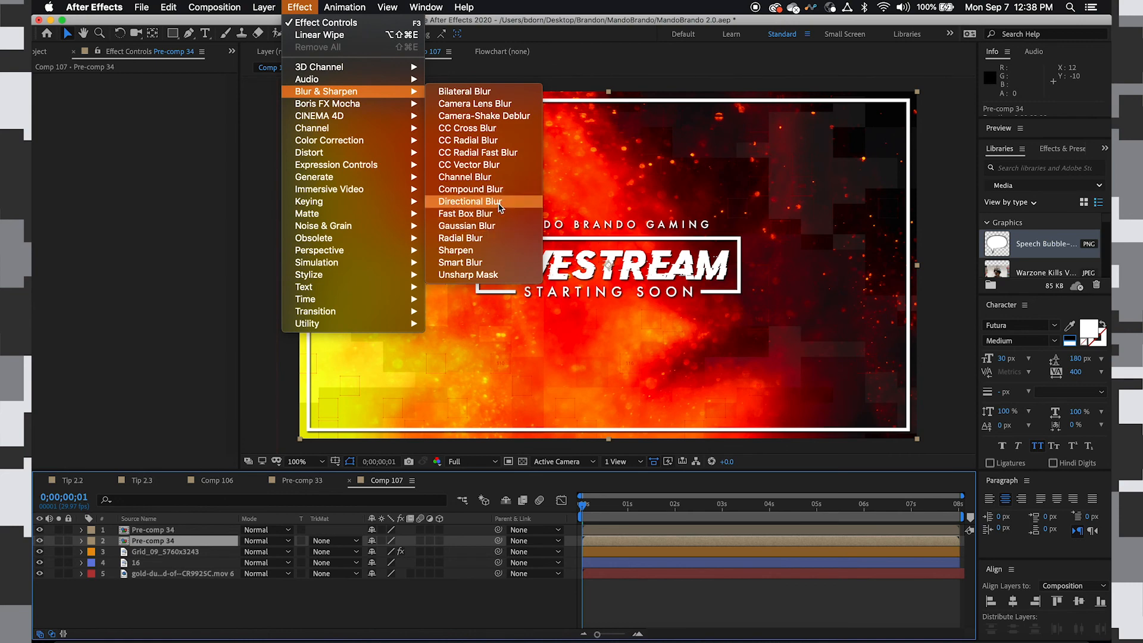
left_click(161, 90)
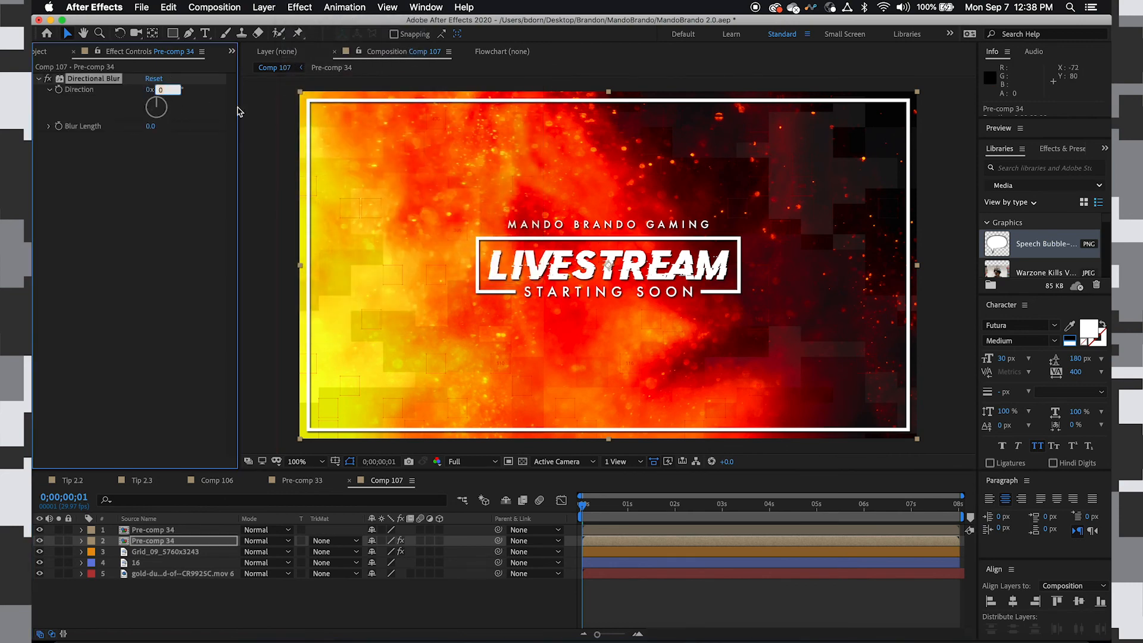
key("Return")
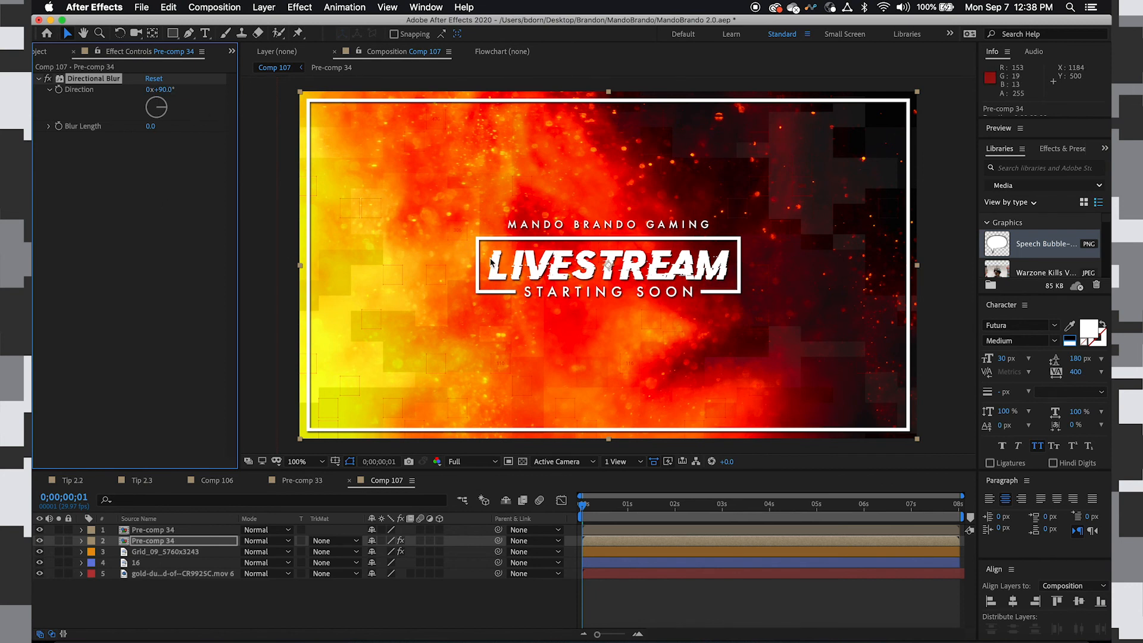
- Set the lower copy's Directional Blur length to 100, and increase it to 200
left_click(144, 124)
left_click(149, 126)
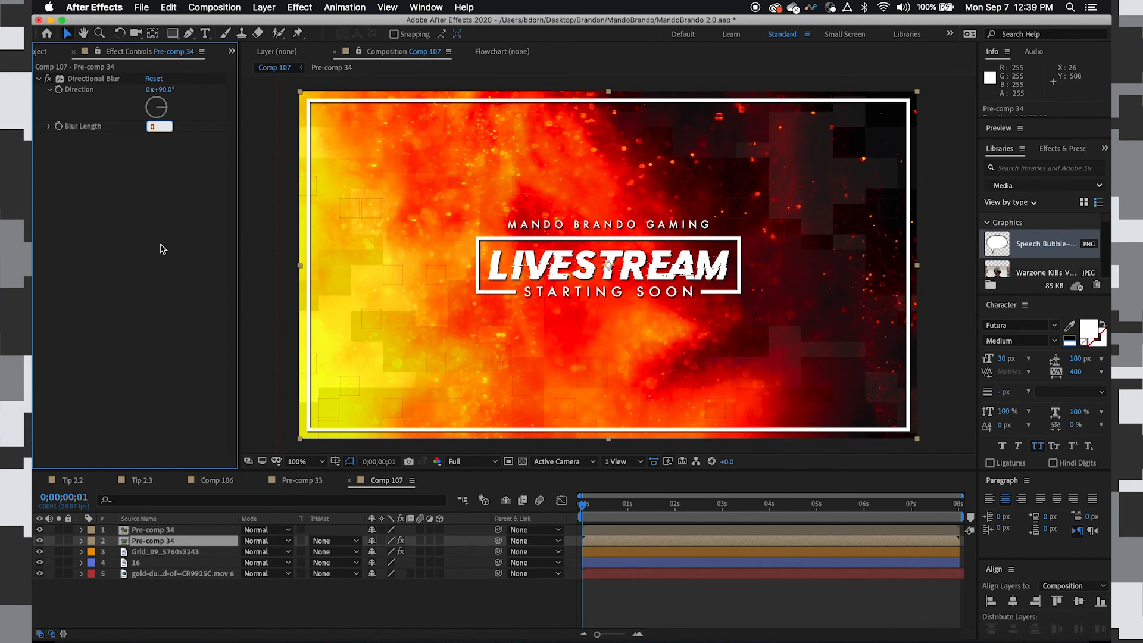
key("Return")
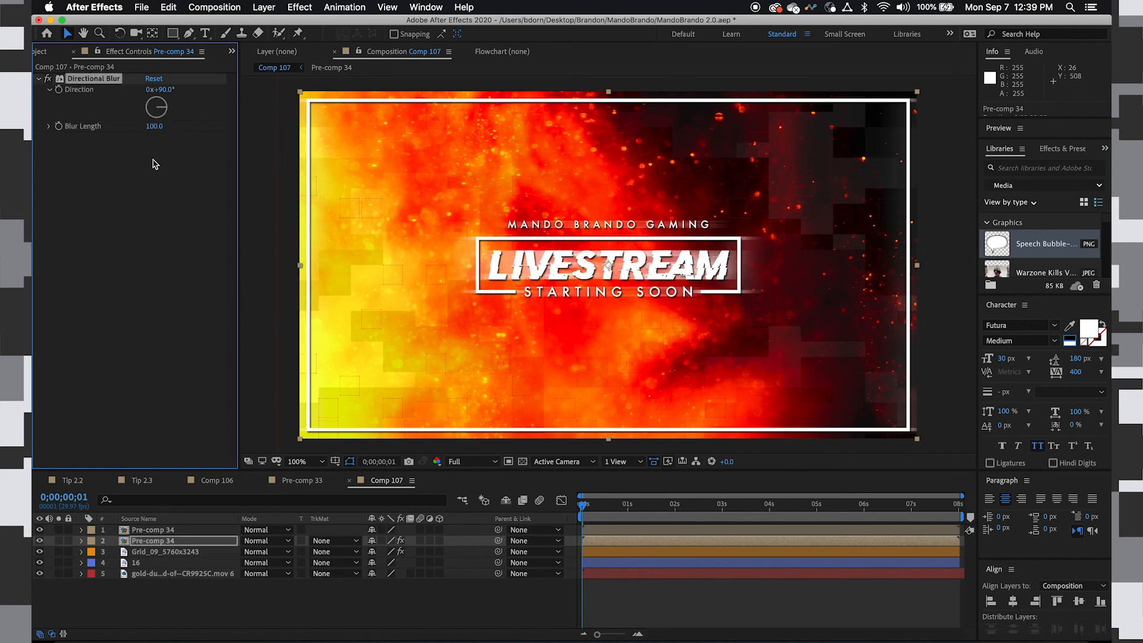
left_click(153, 125)
type("200")
key("Return")
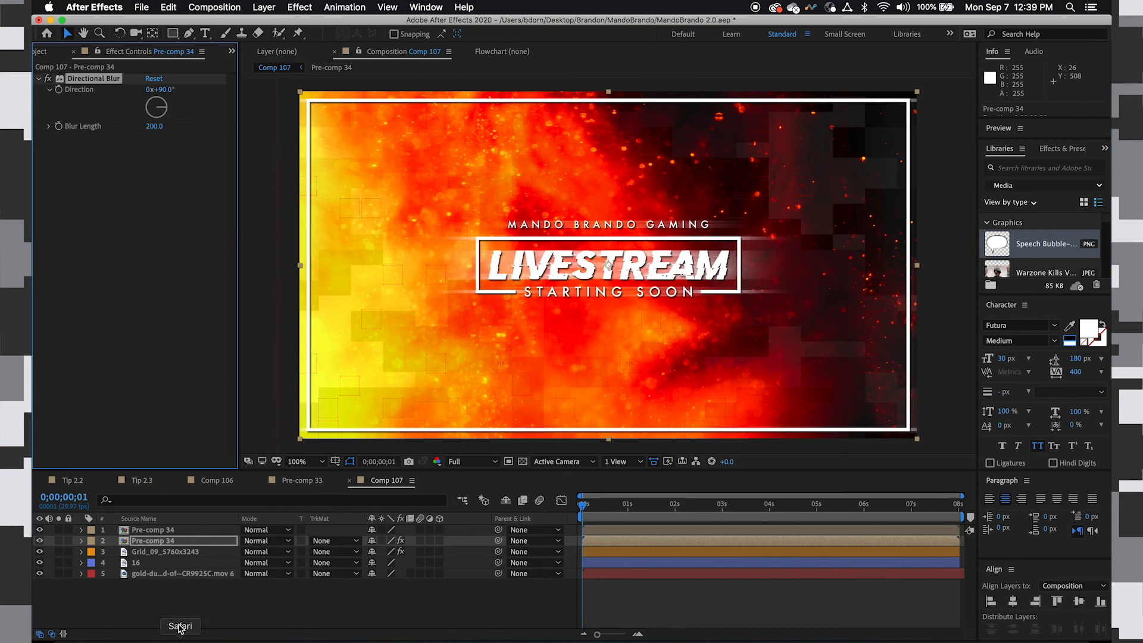
left_click(181, 600)
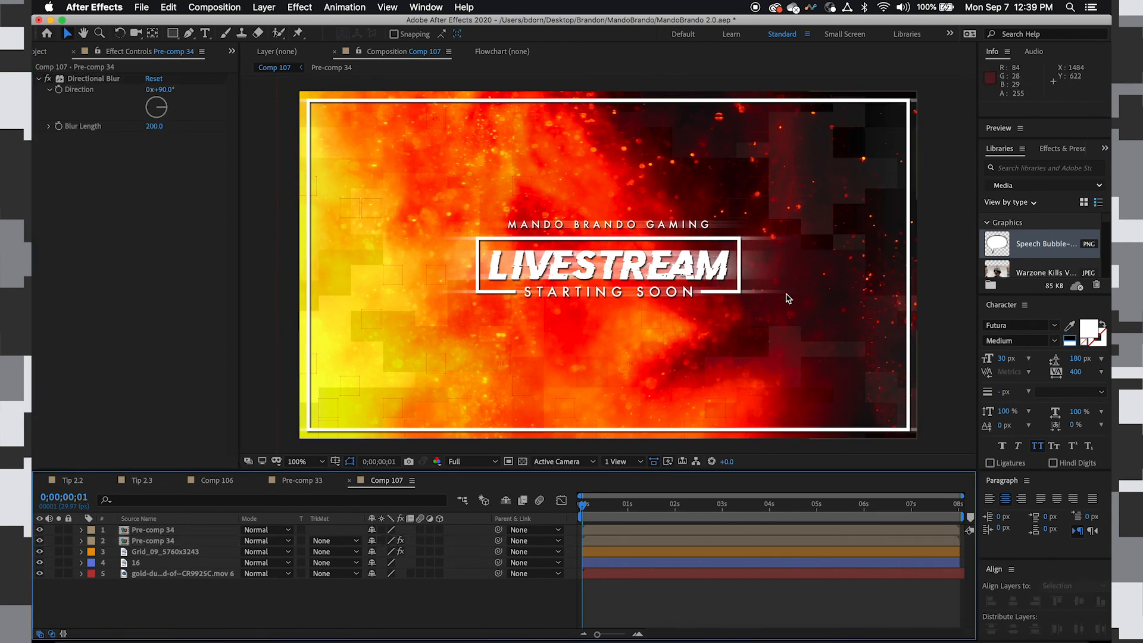
- Set the opacity of the blurred lower Pre-comp 34 layer to 50%
left_click(160, 541)
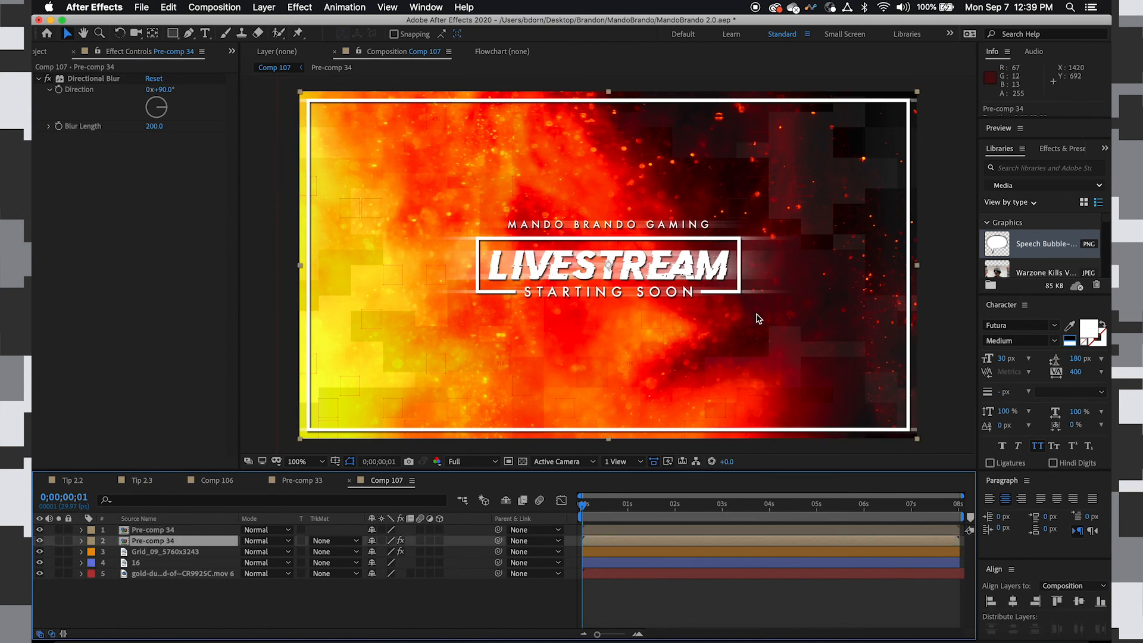
key("t")
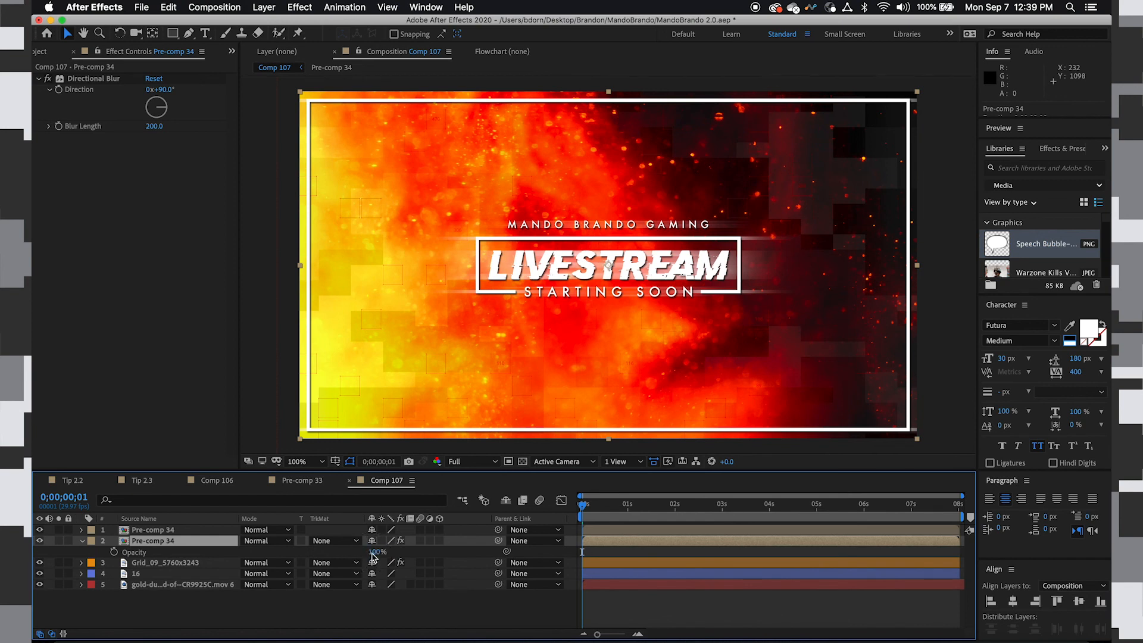
left_click(379, 552)
type("50")
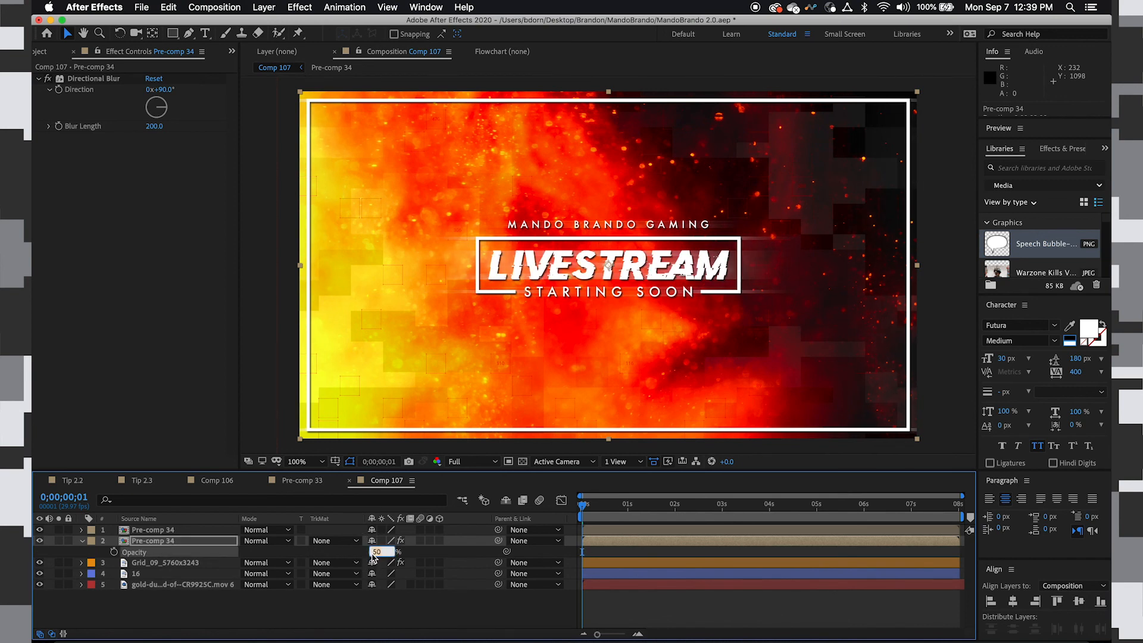
left_click(328, 616)
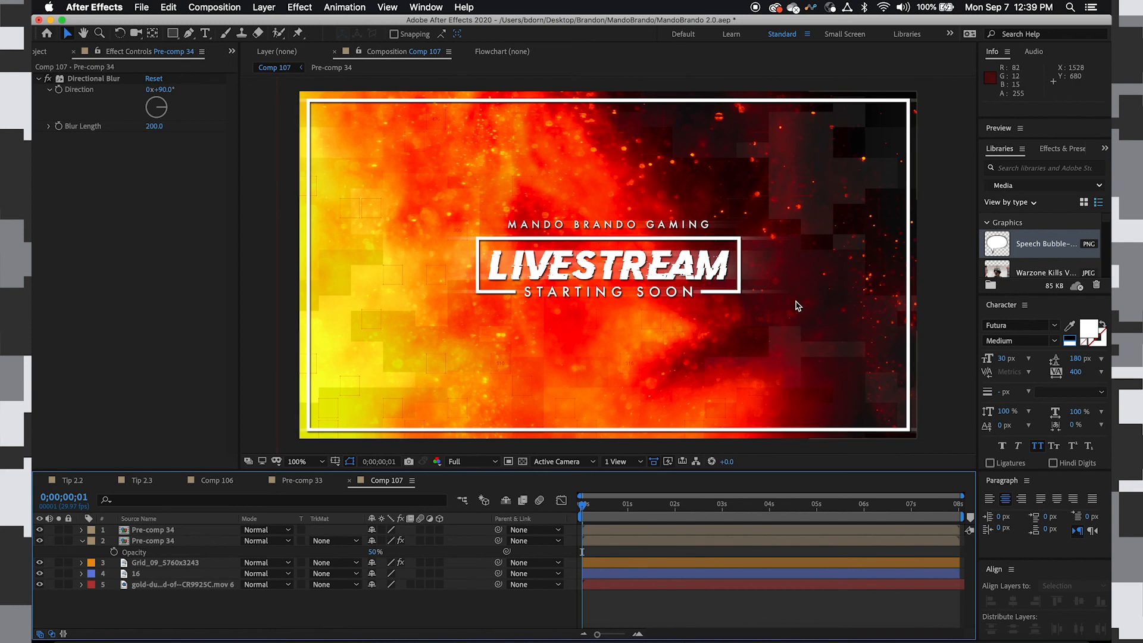
left_click(82, 542)
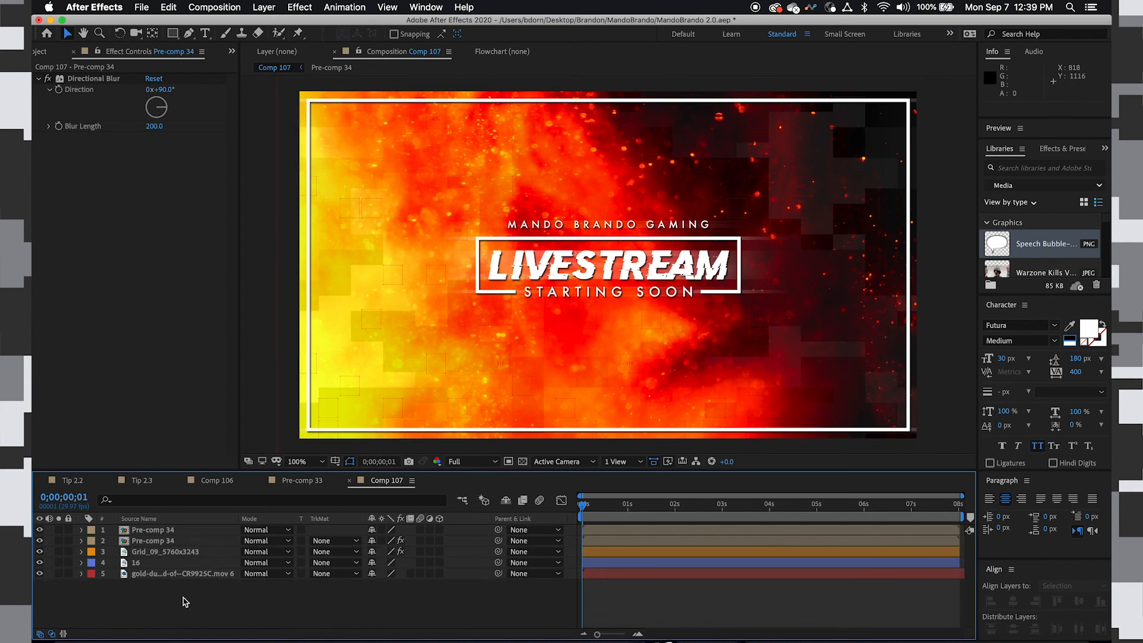